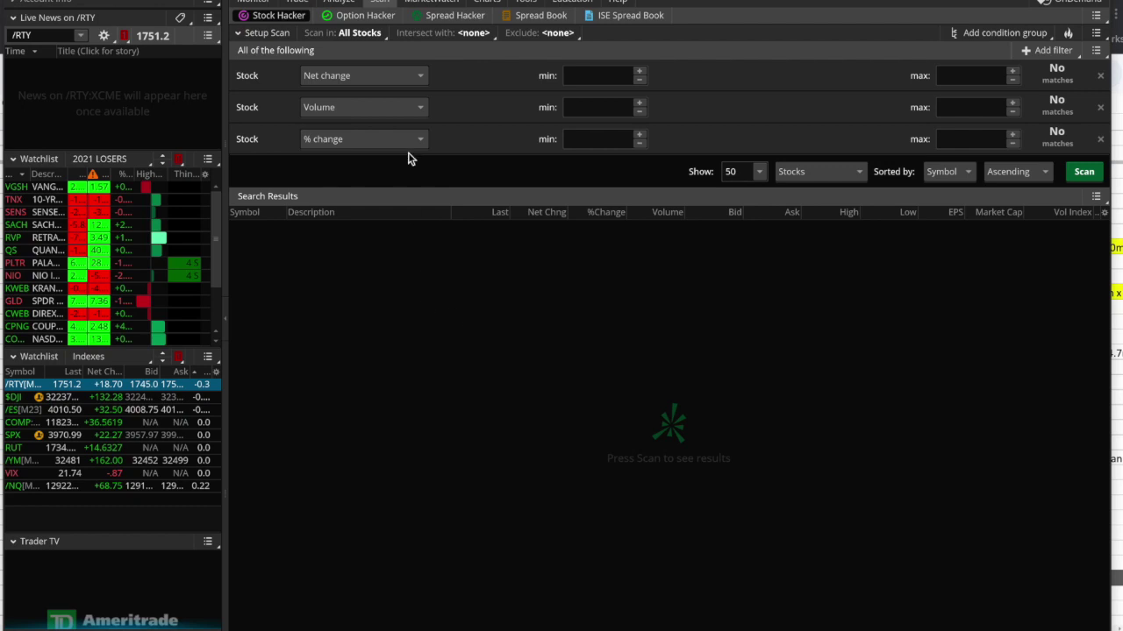
- Switch from Stock Hacker to the Charts page showing TSLA's one-month daily chart
left_click(485, 1)
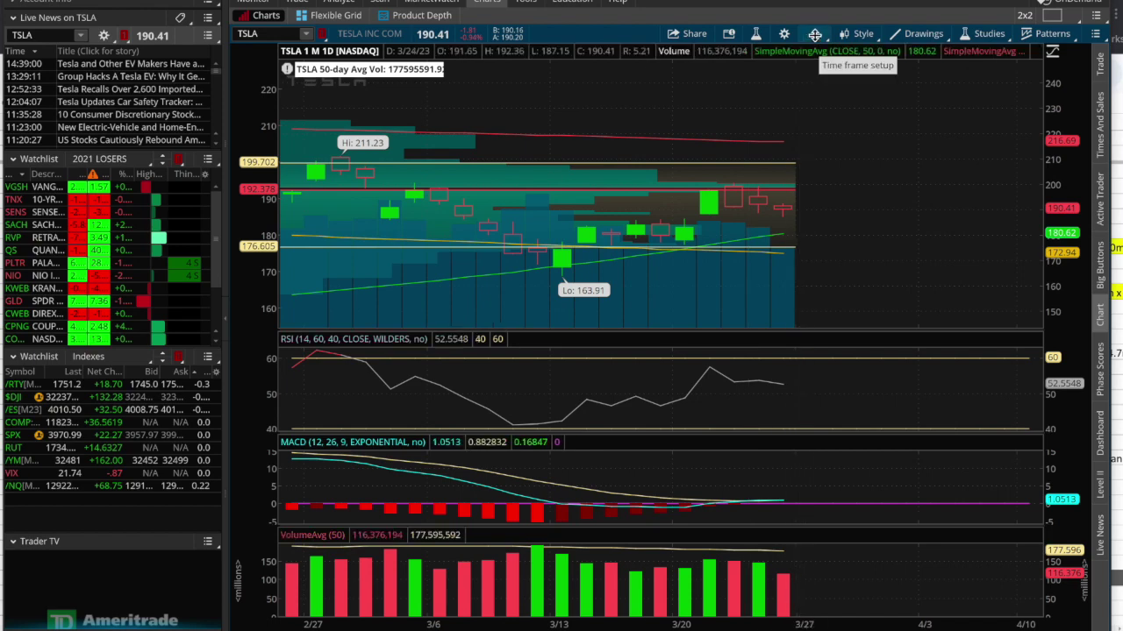
- Change the TSLA chart time frame to 1 Y : 1D
left_click(815, 34)
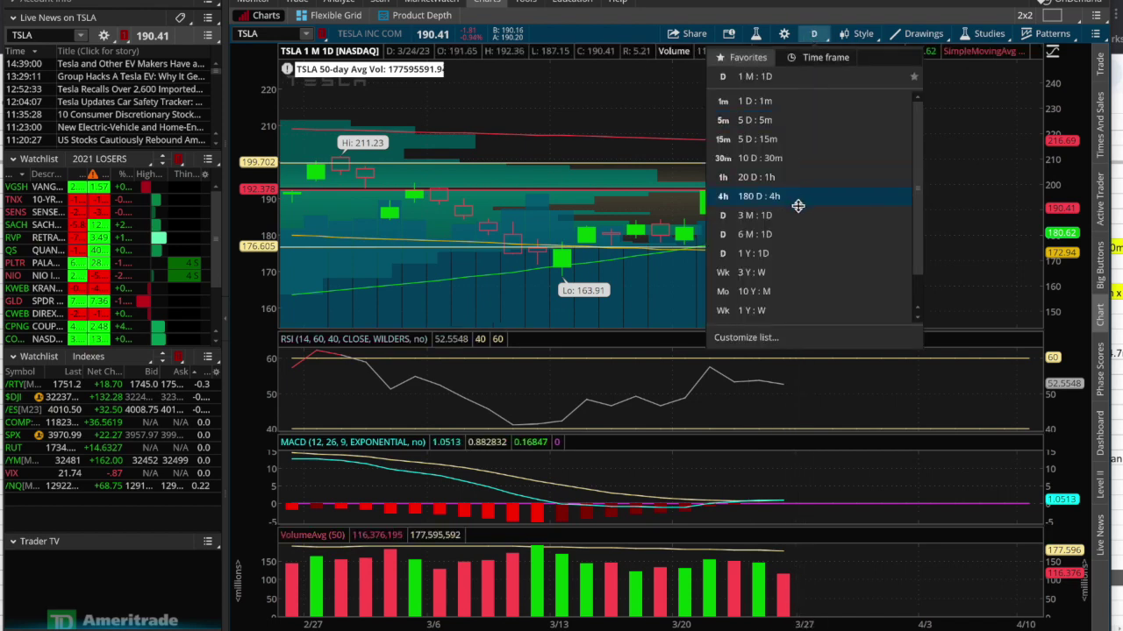
left_click(767, 254)
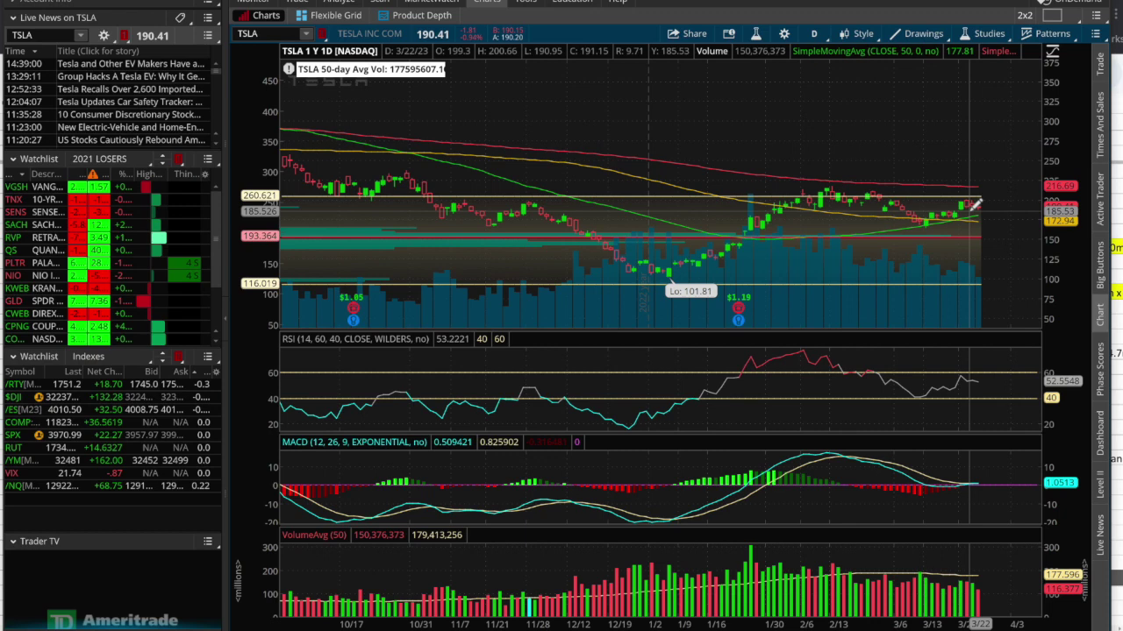
- Move the horizontal price levels to 155.34 and about 200.62, then return to Stock Hacker
left_click_drag(695, 234, 695, 235)
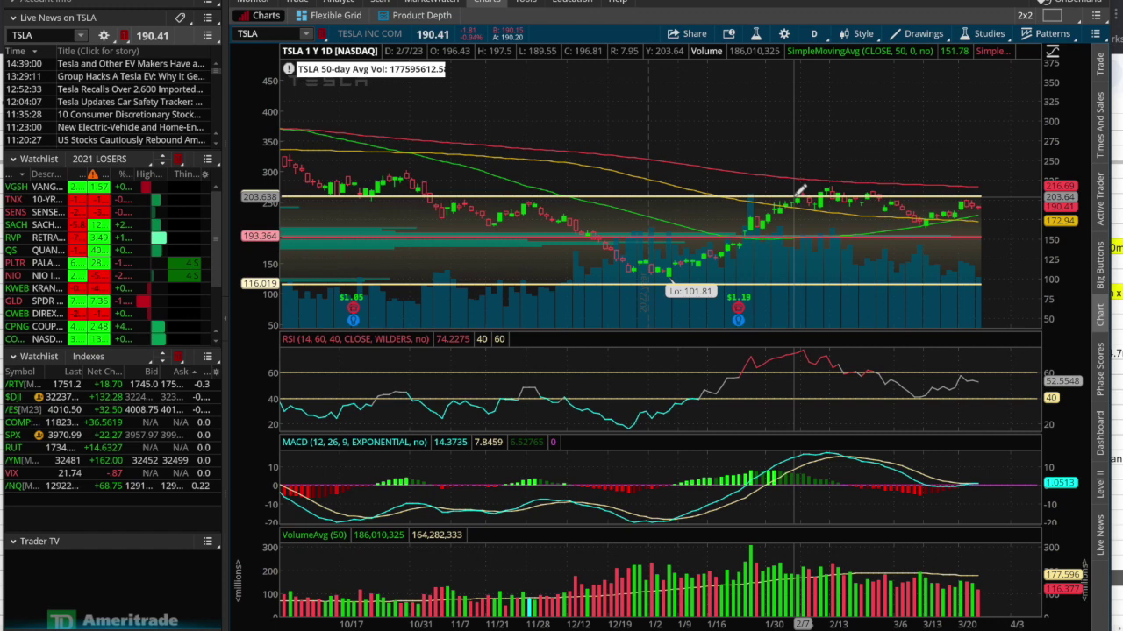
left_click_drag(799, 191, 799, 191)
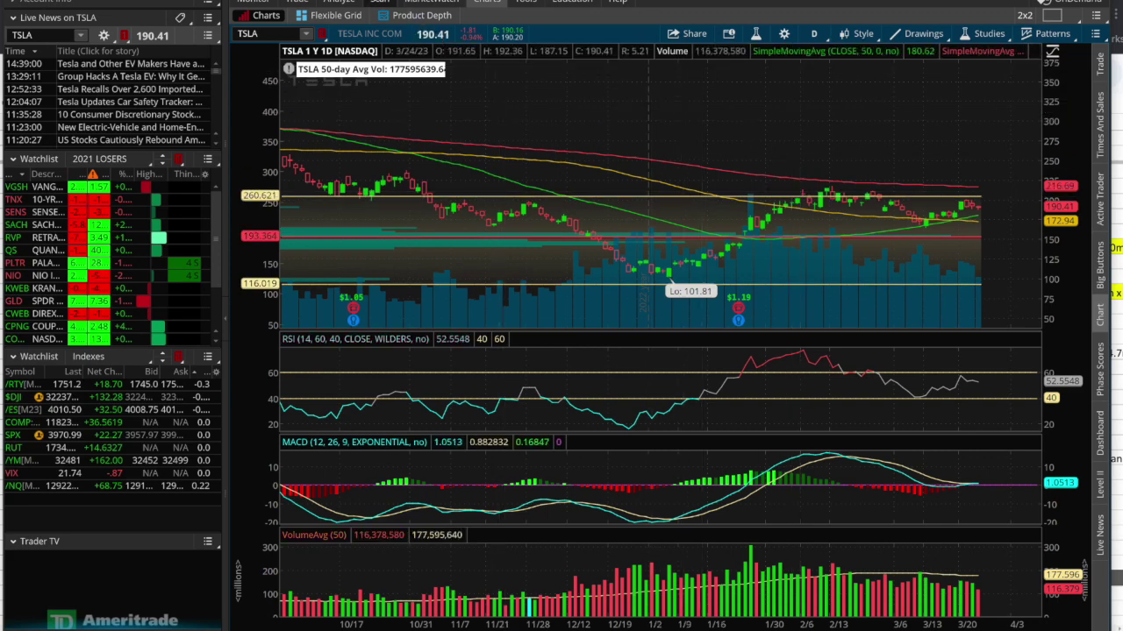
left_click(379, 2)
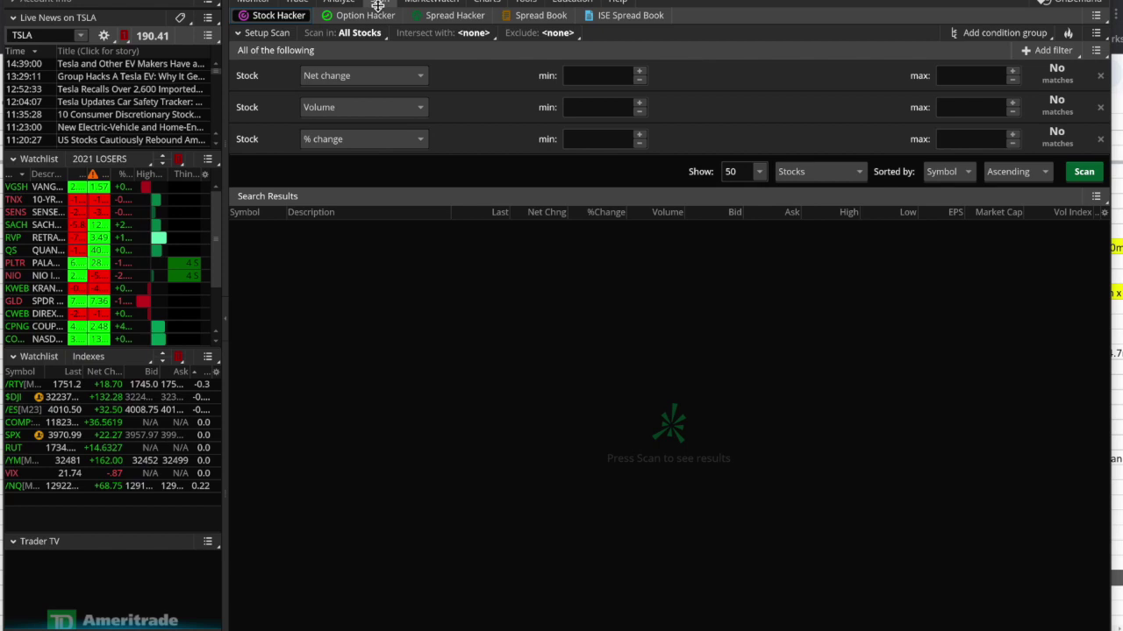
- Load Public (S - W) > S&P 500 into the lower watchlist and scroll through it
left_click(72, 362)
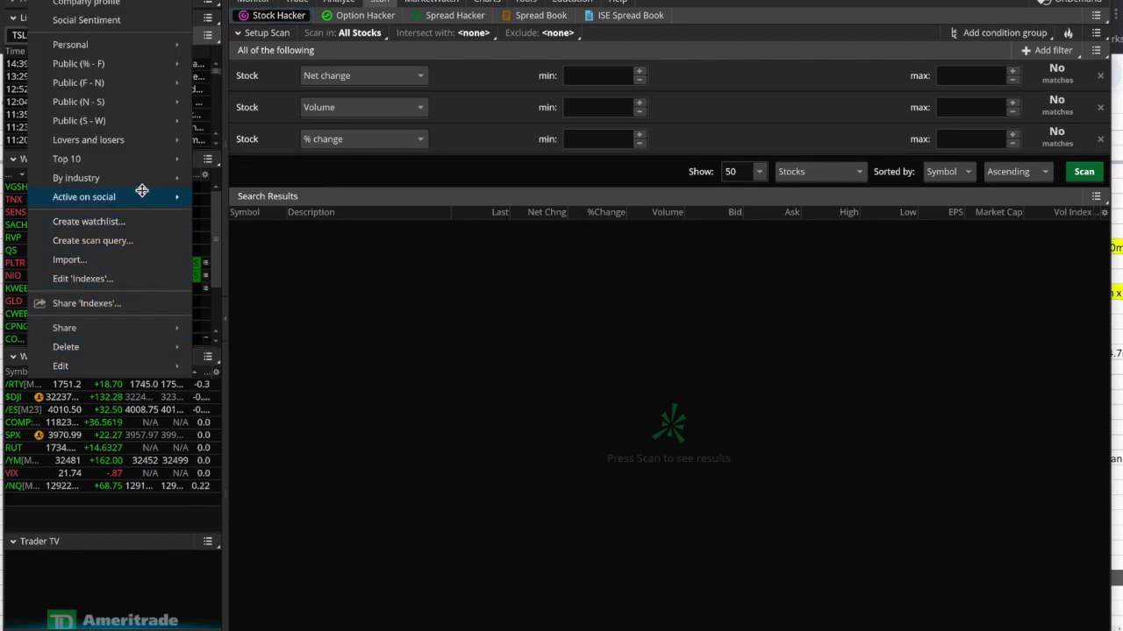
mouse_move(165, 123)
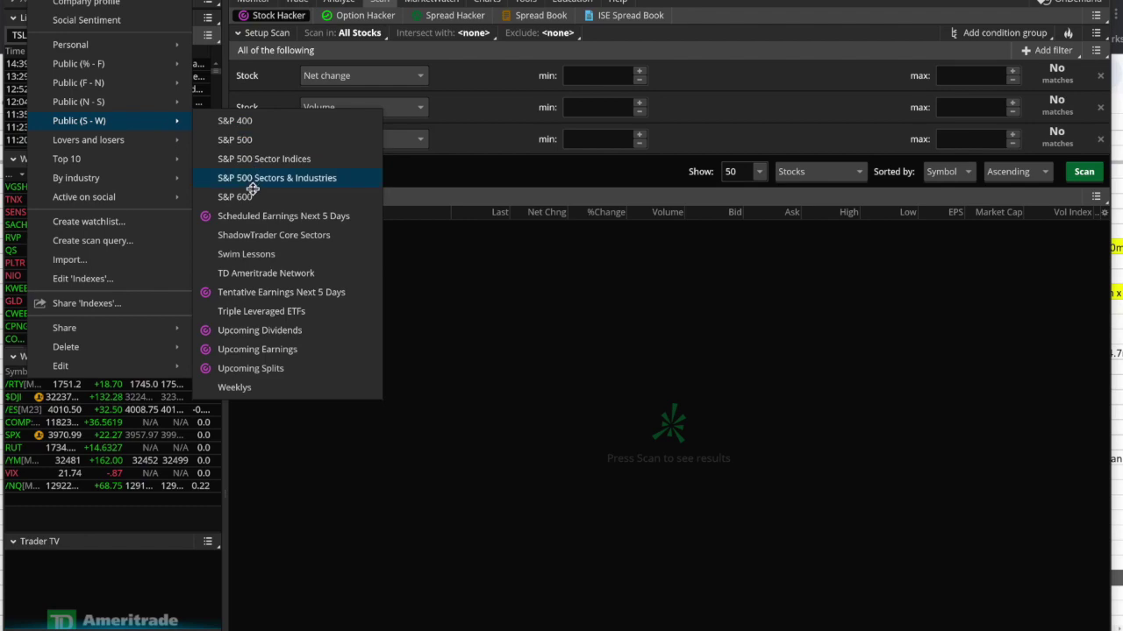
left_click(260, 141)
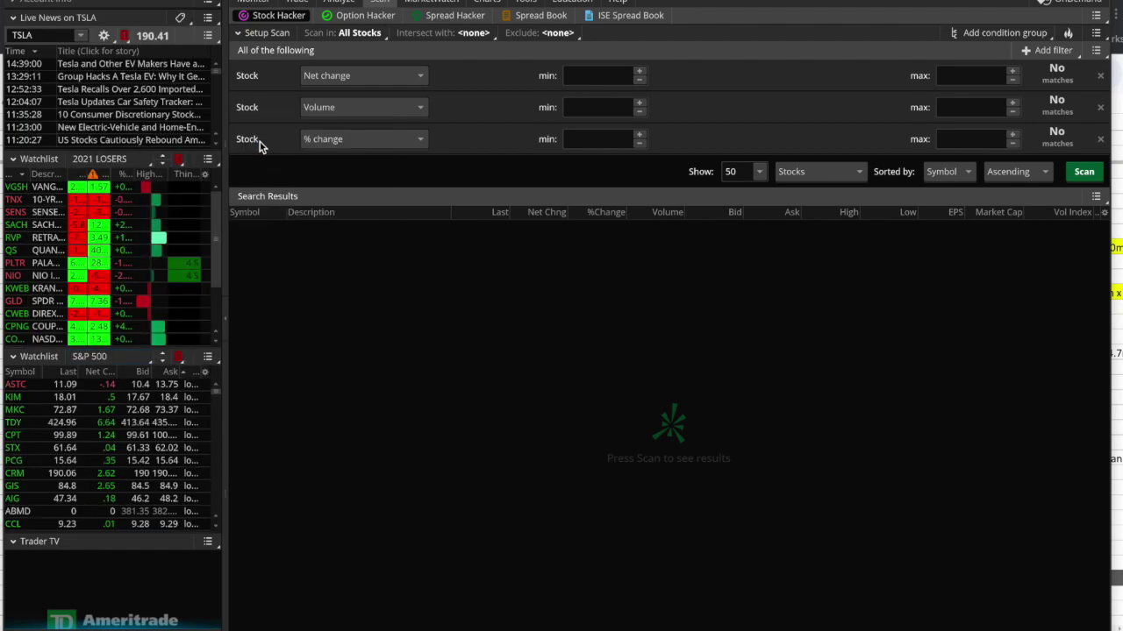
scroll(170, 449, "down", 10)
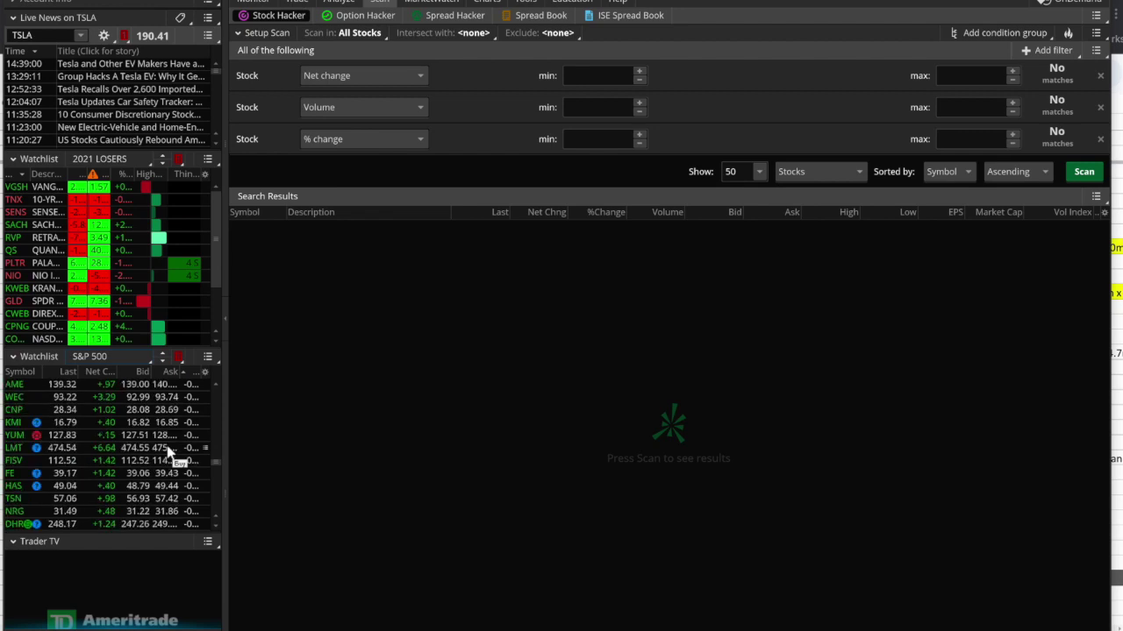
scroll(169, 449, "down", 10)
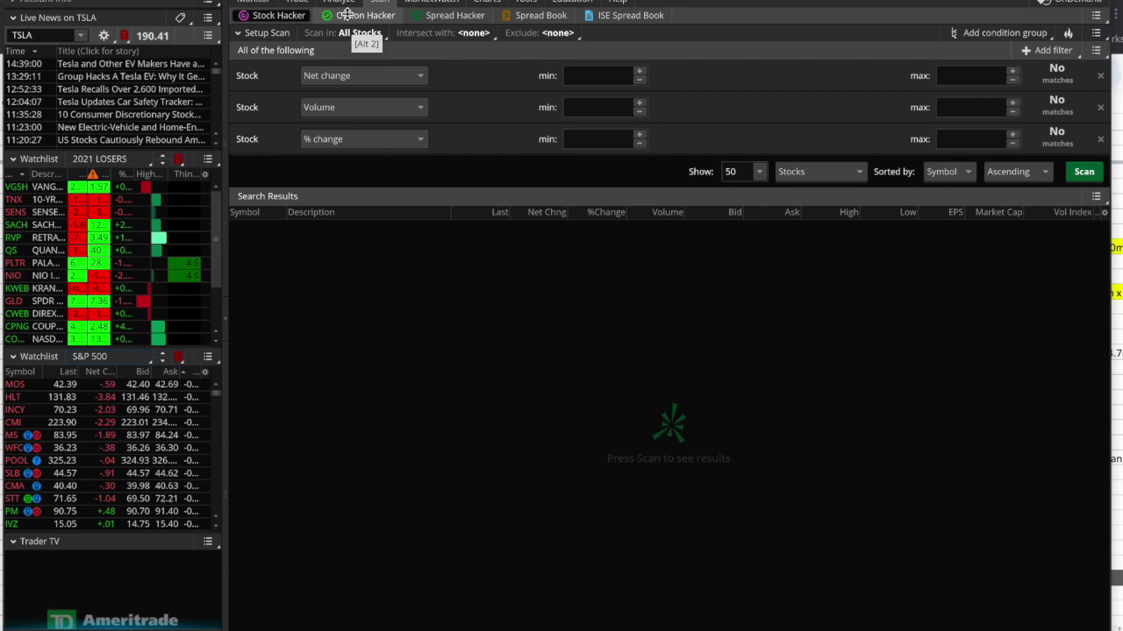
mouse_move(342, 2)
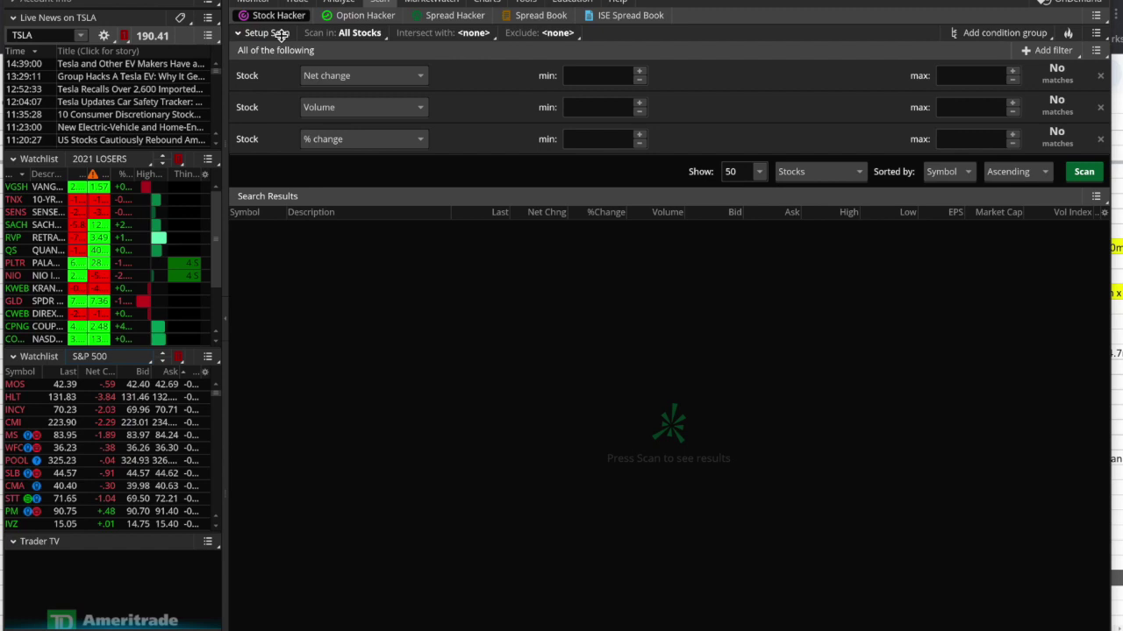
- Browse the Scan in list's Category, Public, By industry and Personal submenus
left_click(347, 34)
mouse_move(352, 54)
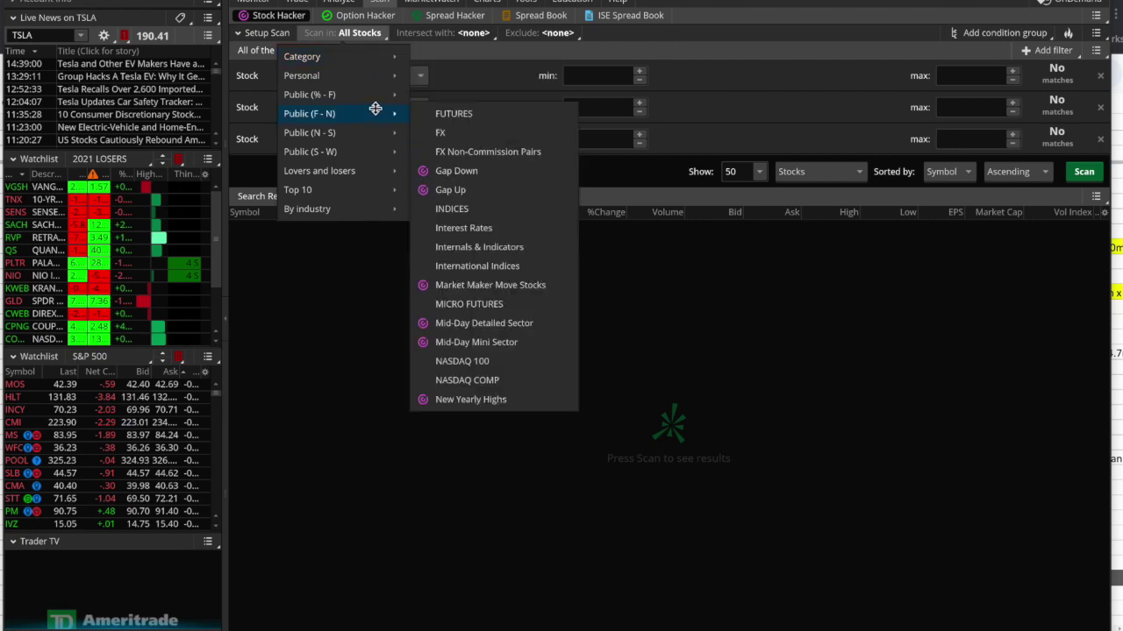
mouse_move(360, 96)
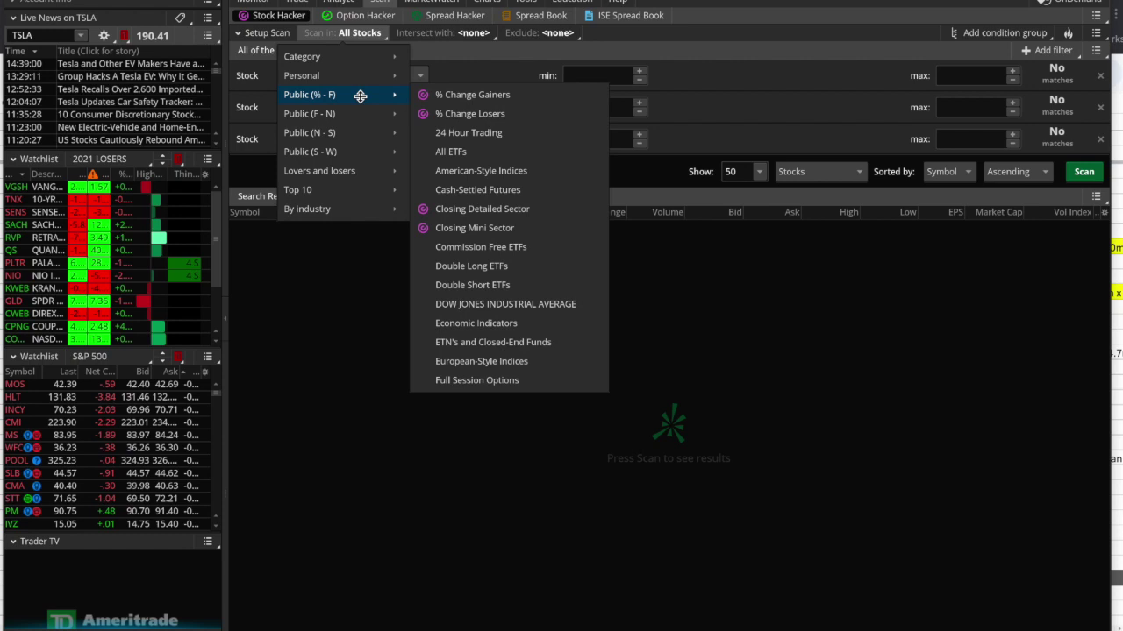
mouse_move(358, 108)
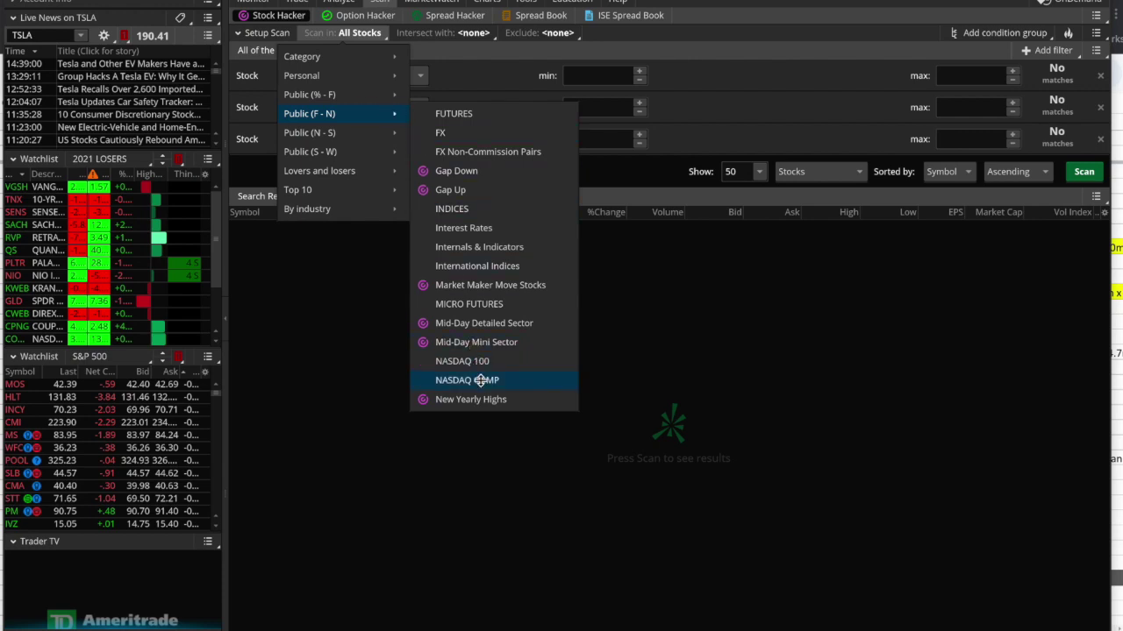
mouse_move(368, 135)
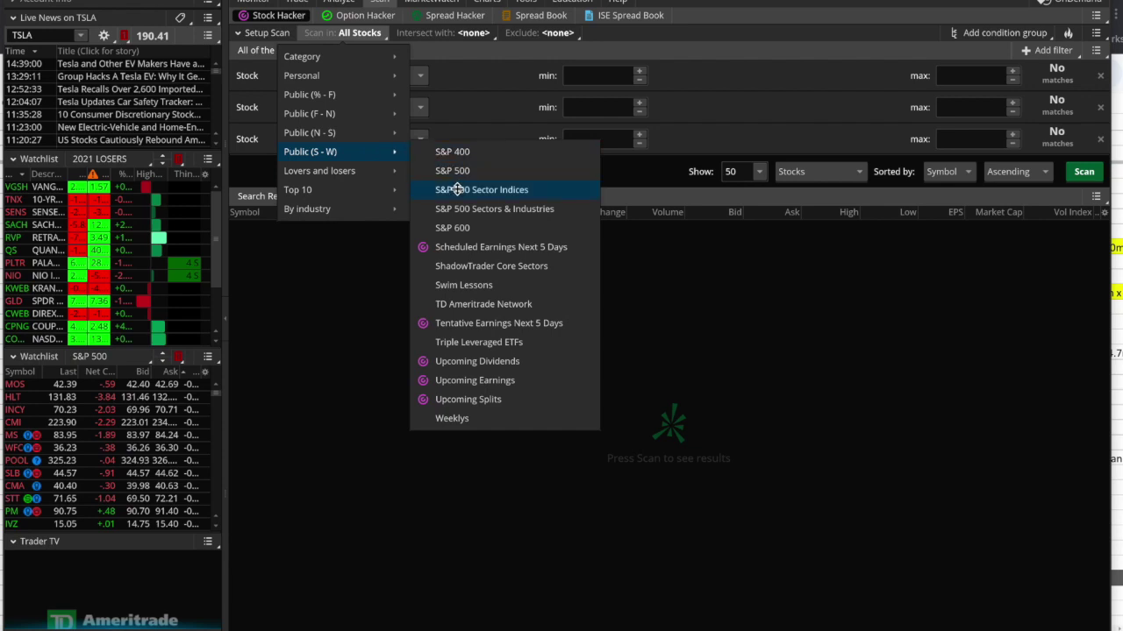
mouse_move(382, 173)
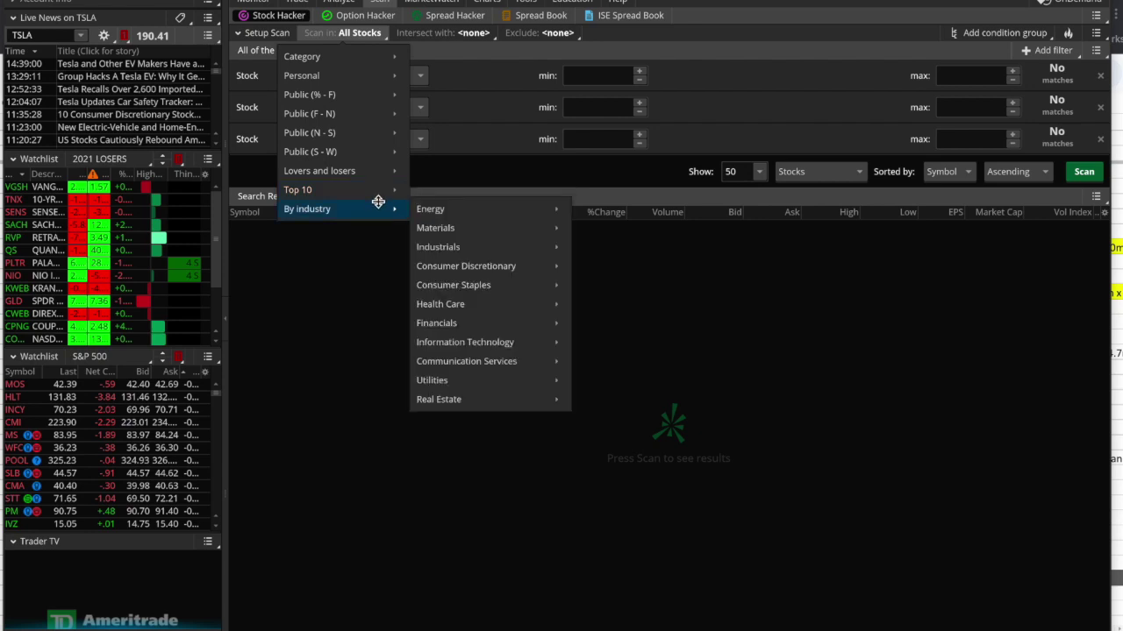
mouse_move(444, 221)
mouse_move(469, 327)
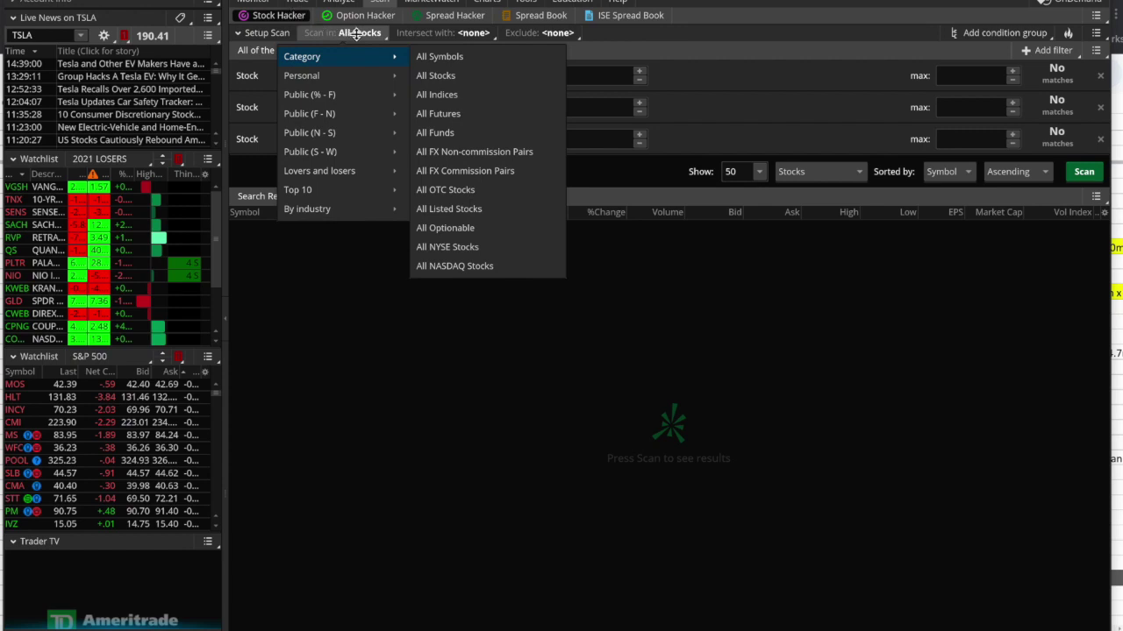
mouse_move(356, 71)
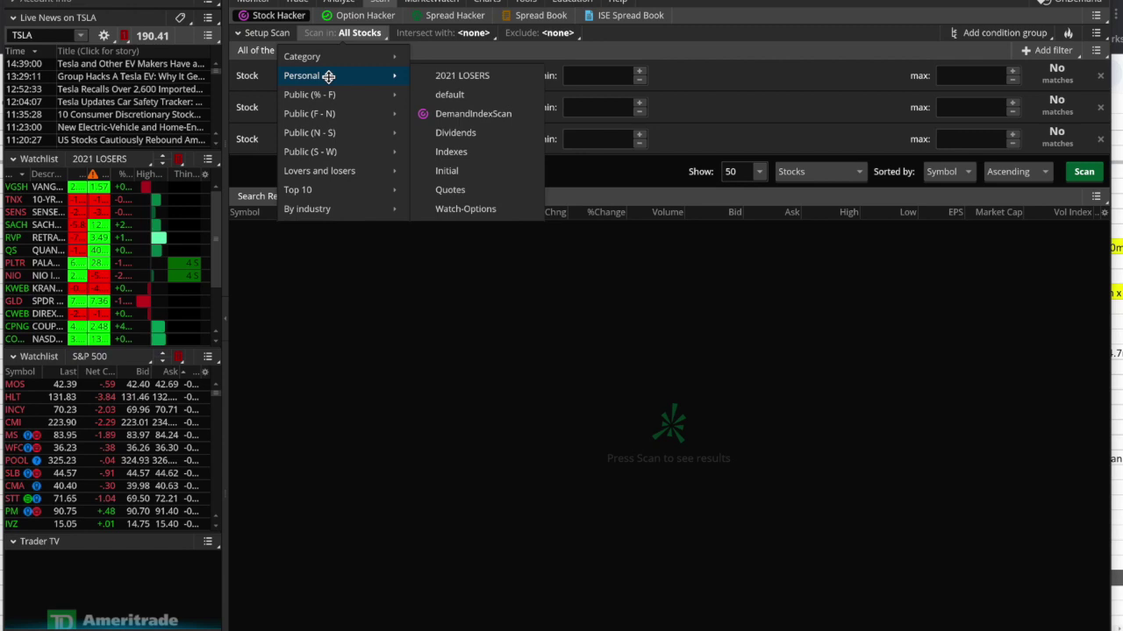
- Set both the lower watchlist and the Scan in universe to Personal > 2021 LOSERS
left_click(93, 358)
left_click(97, 358)
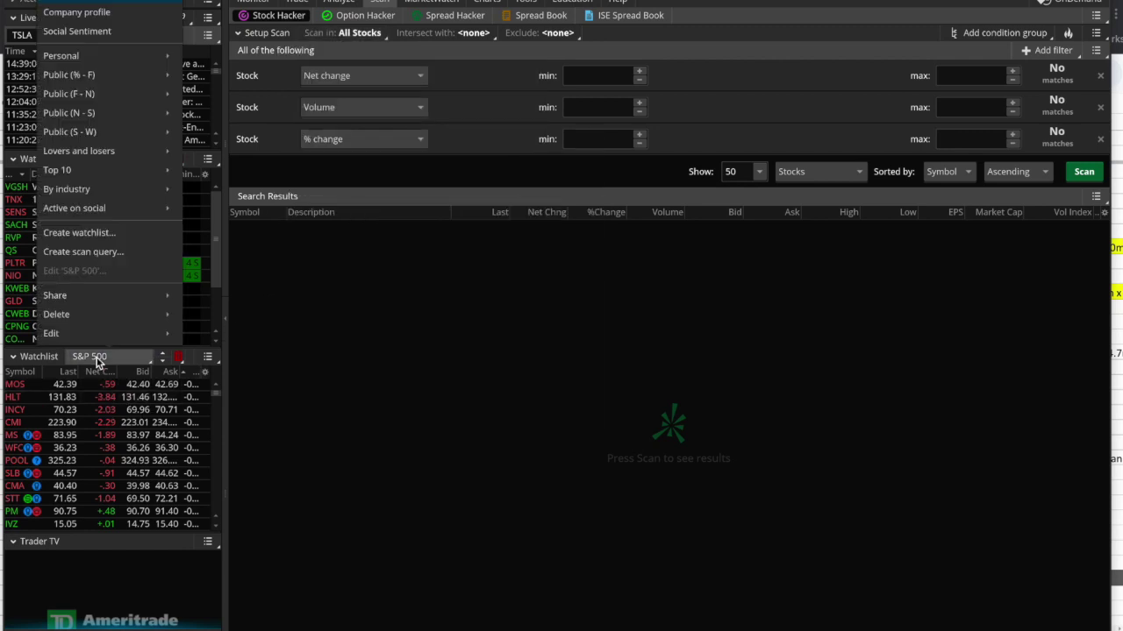
mouse_move(121, 57)
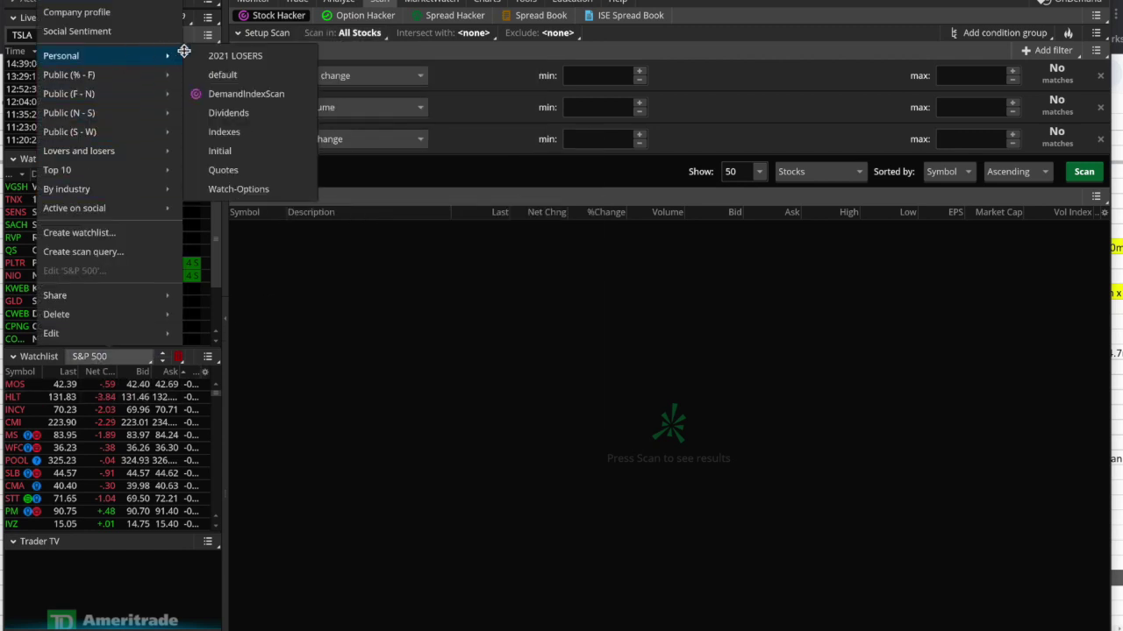
left_click(230, 56)
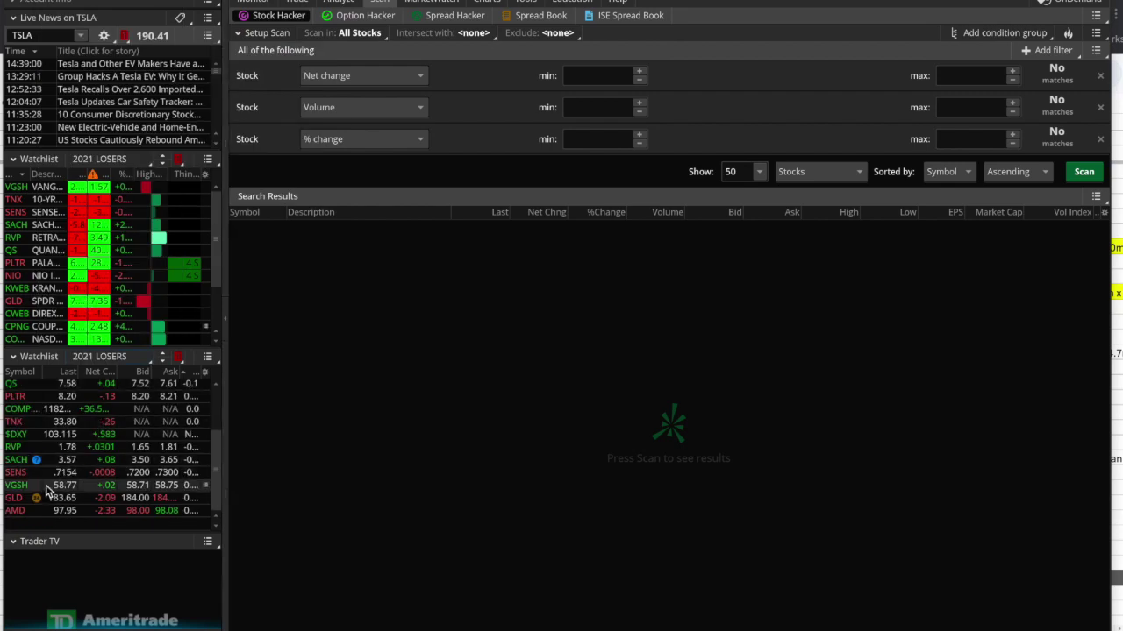
scroll(47, 465, "up", 2)
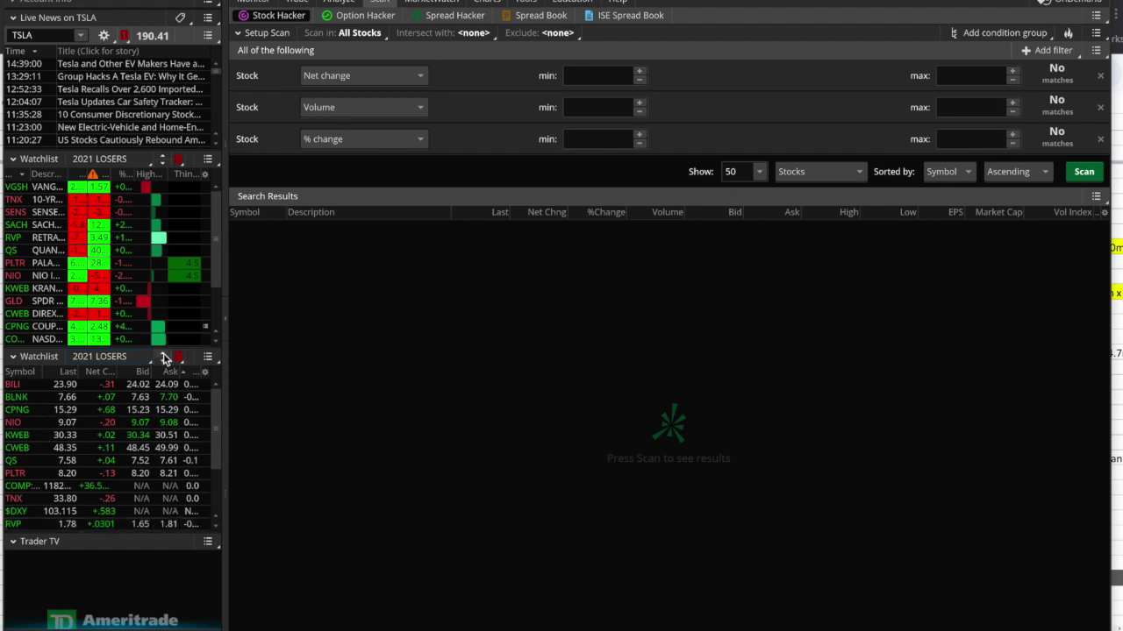
left_click(350, 33)
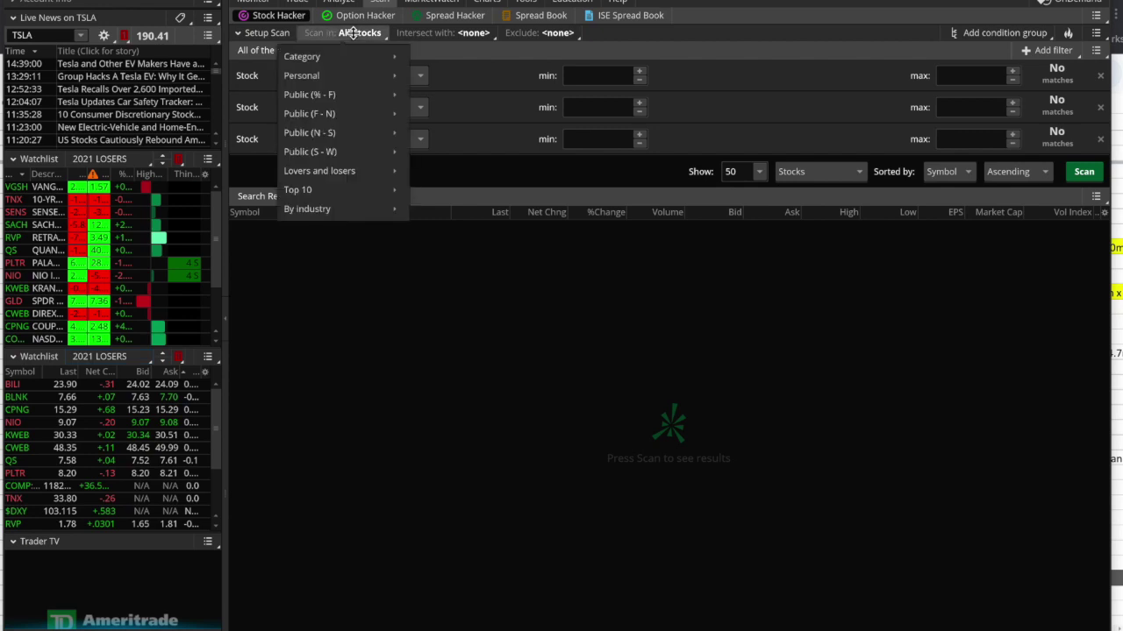
left_click(430, 75)
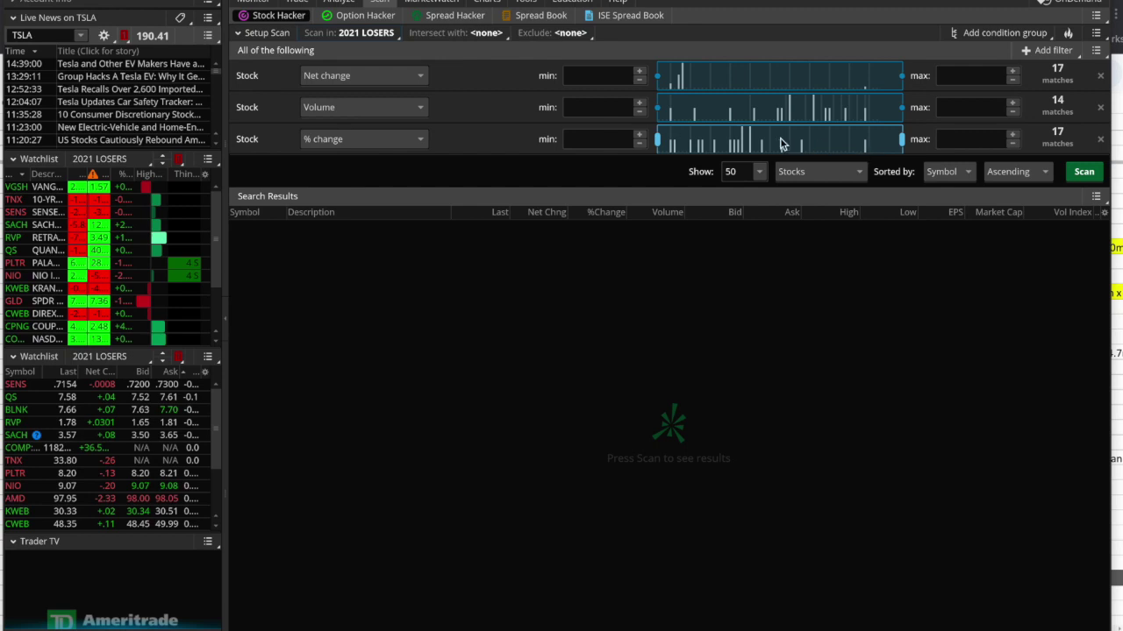
- Leave Intersect with at <none> and exclude Category > All OTC Stocks
left_click(496, 32)
left_click(496, 33)
left_click(572, 32)
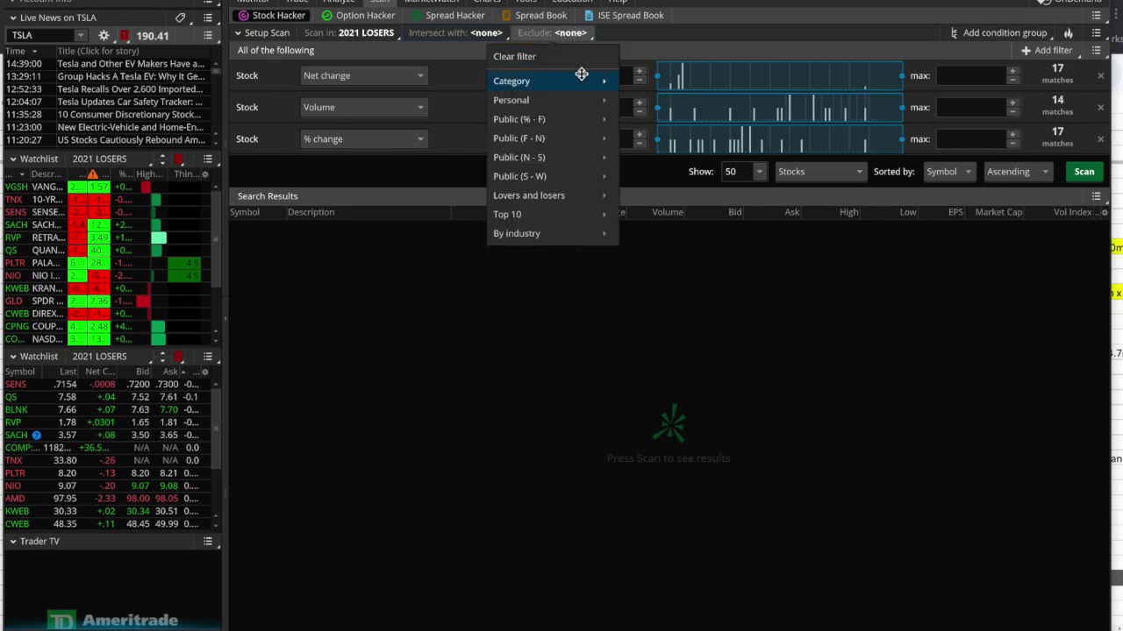
mouse_move(581, 77)
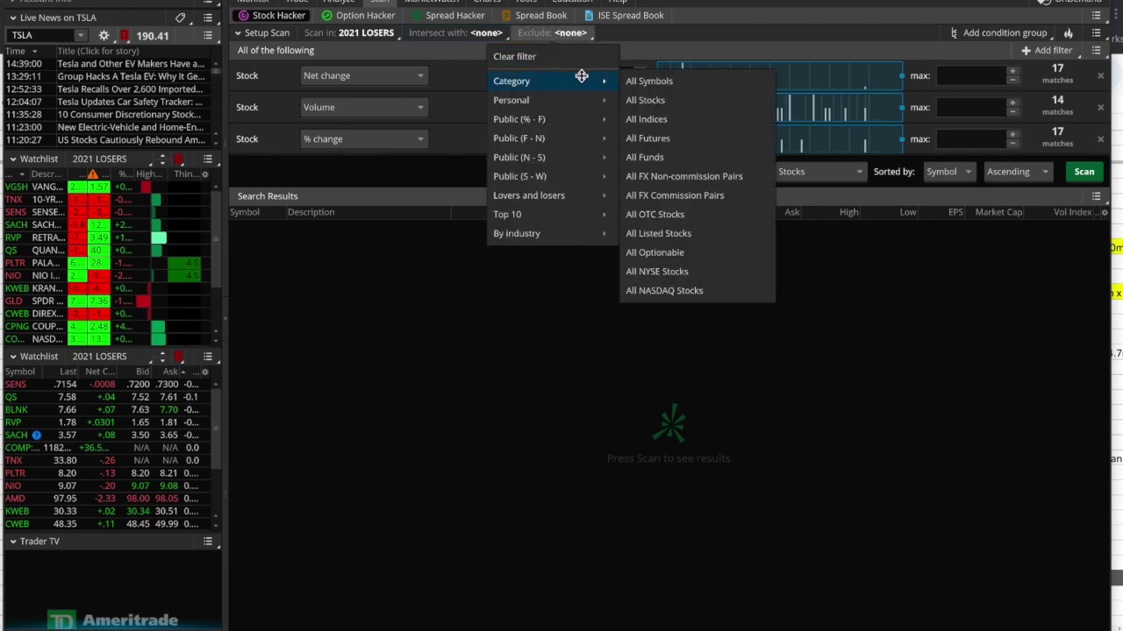
left_click(673, 214)
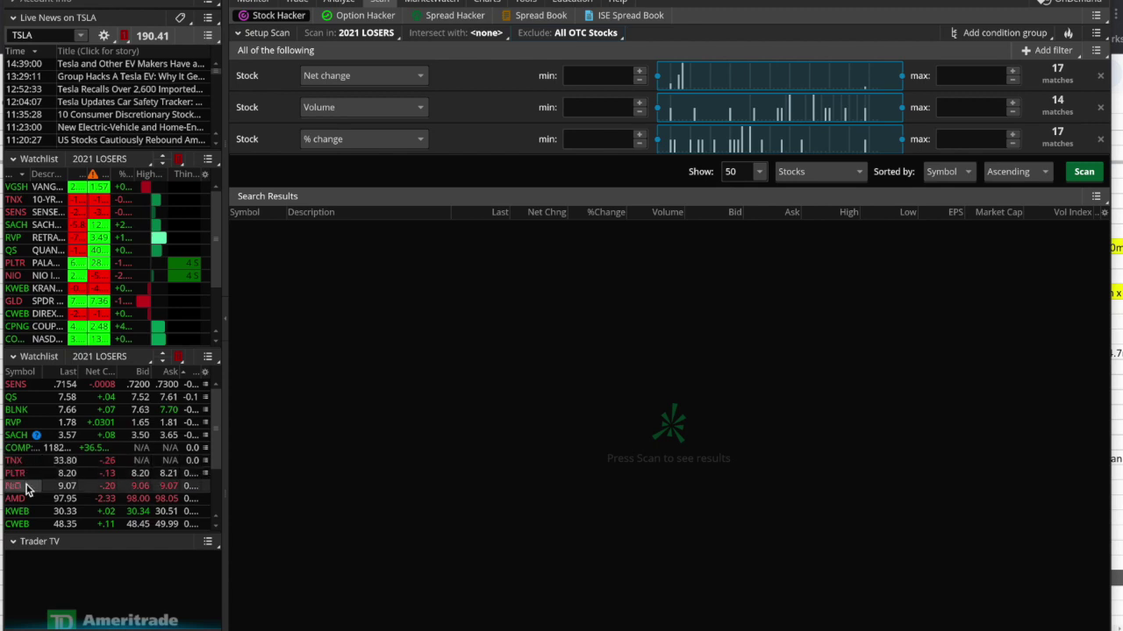
- Keep the security type on Stocks and bring up the Add filter type list
scroll(27, 493, "down", 2)
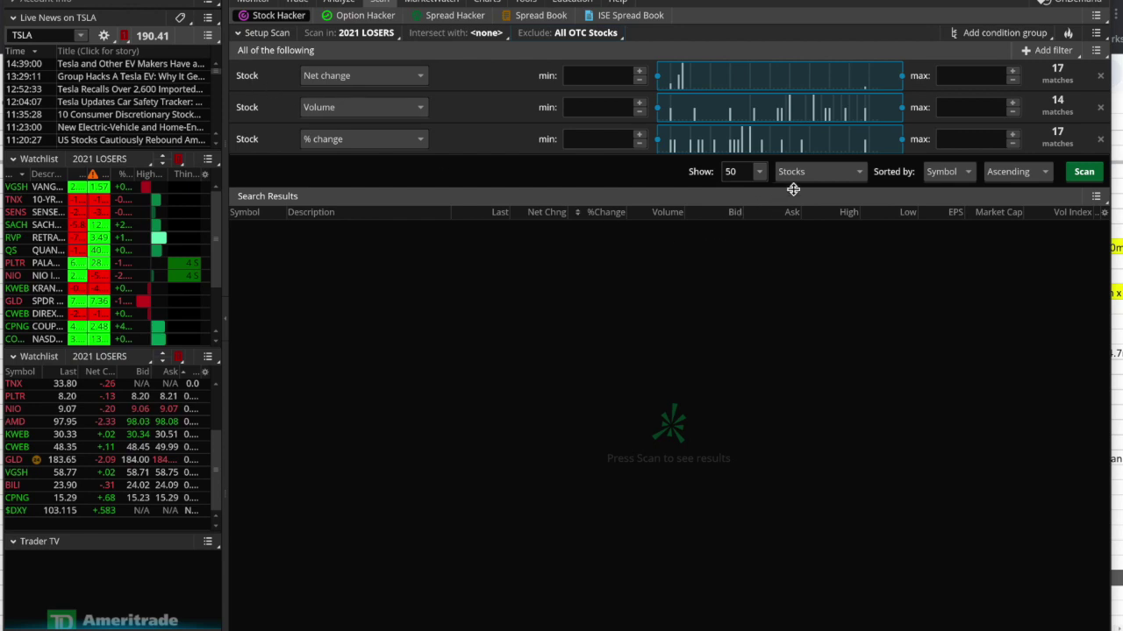
left_click(826, 173)
left_click(826, 173)
left_click(1045, 50)
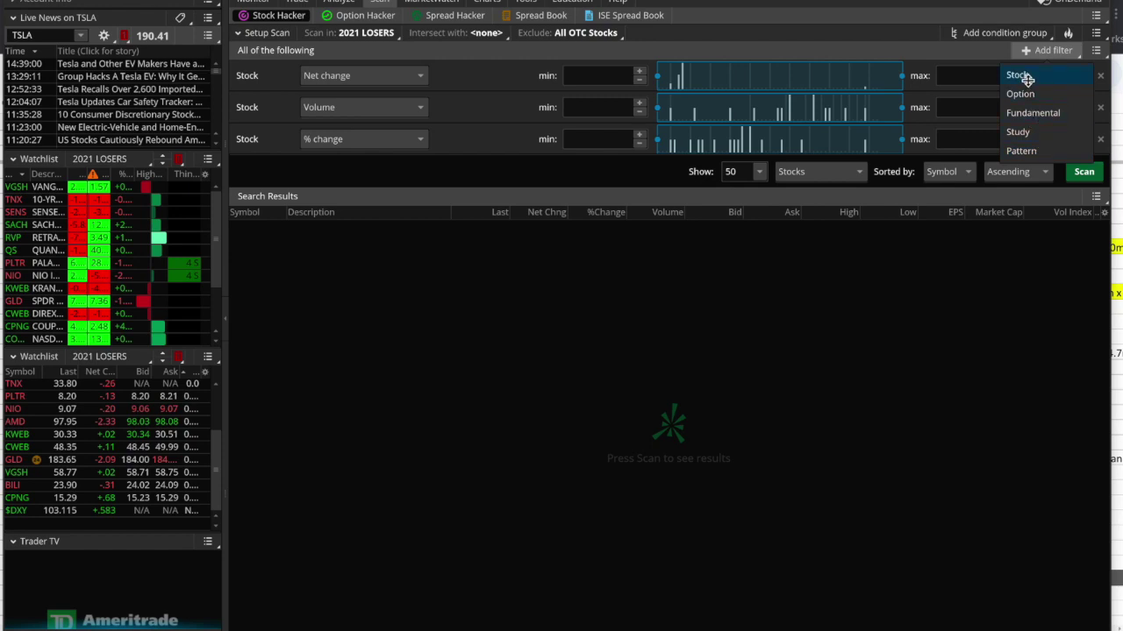
- Delete the % change and Volume filter rows, leaving only Net change
left_click(785, 47)
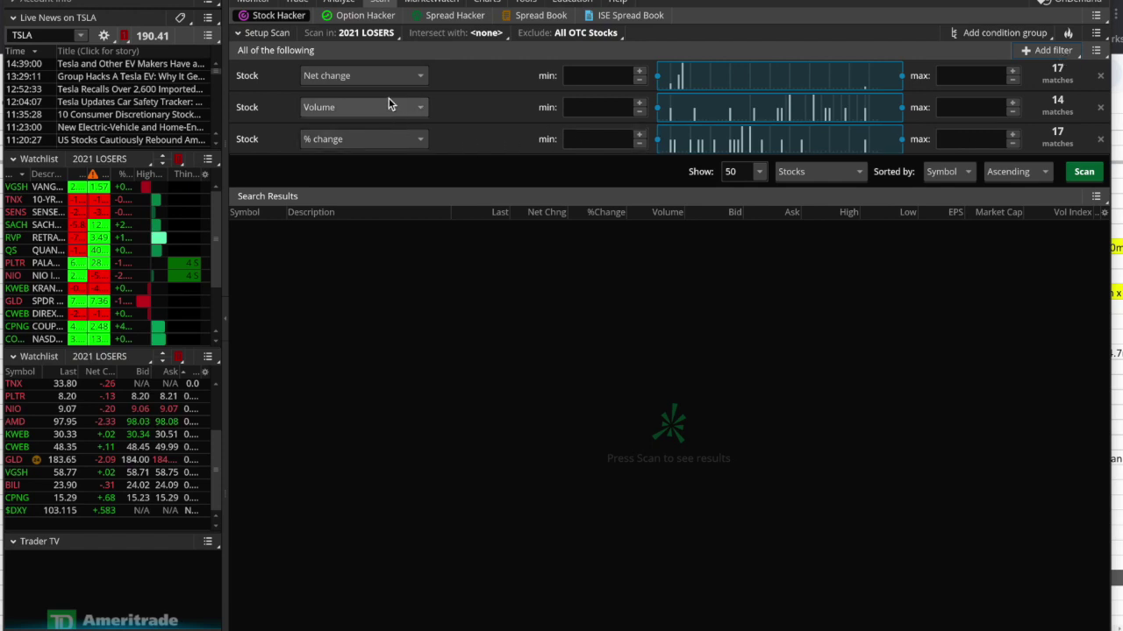
left_click(1100, 139)
left_click(1100, 108)
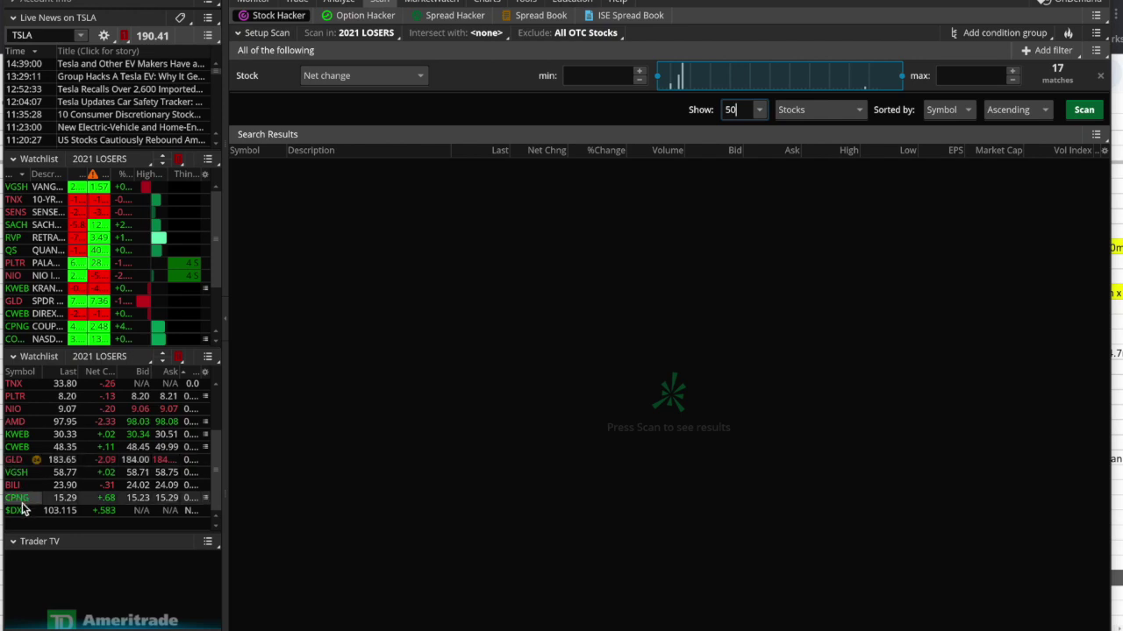
scroll(23, 491, "up", 3)
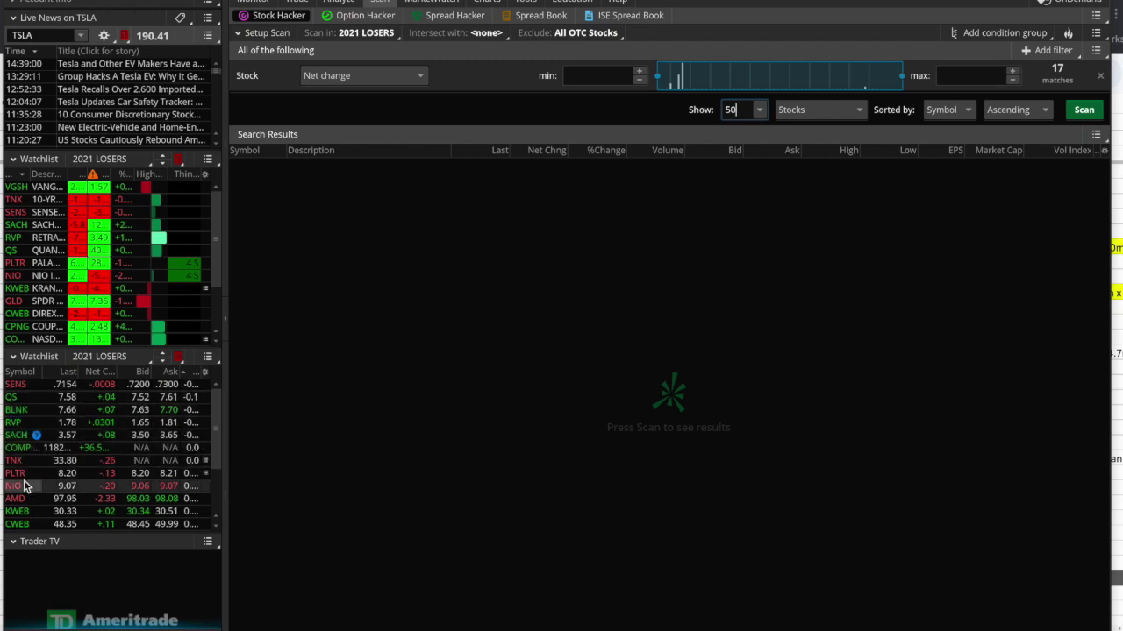
scroll(25, 486, "down", 3)
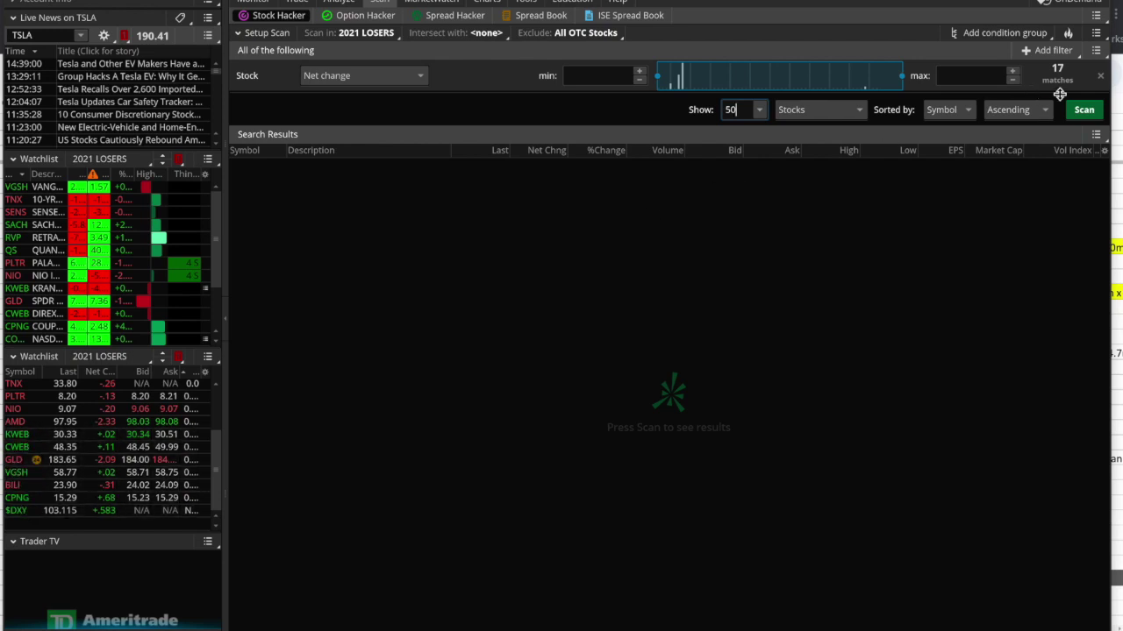
- Add a new Stock filter (Ask size) and browse its criterion choices
left_click(1050, 51)
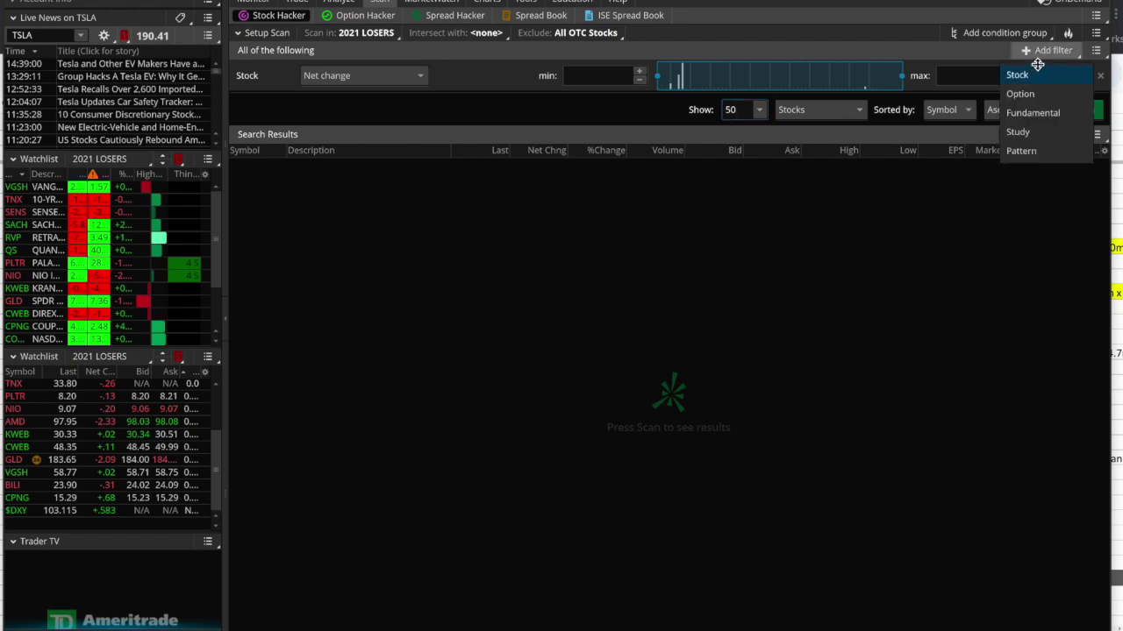
left_click(968, 53)
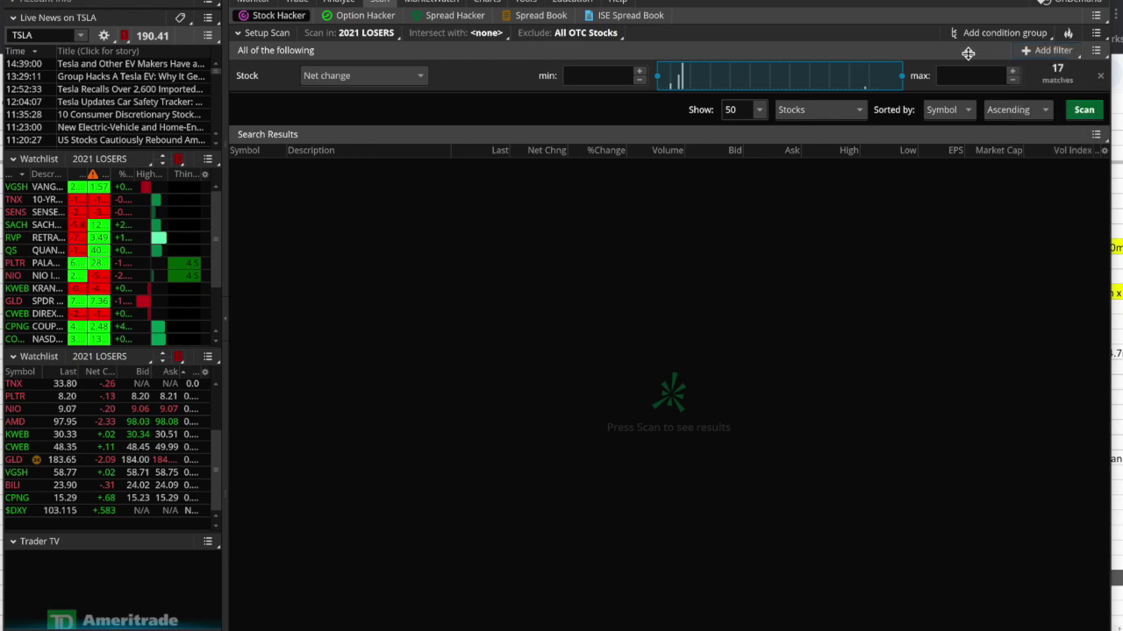
left_click(1037, 50)
left_click(1036, 74)
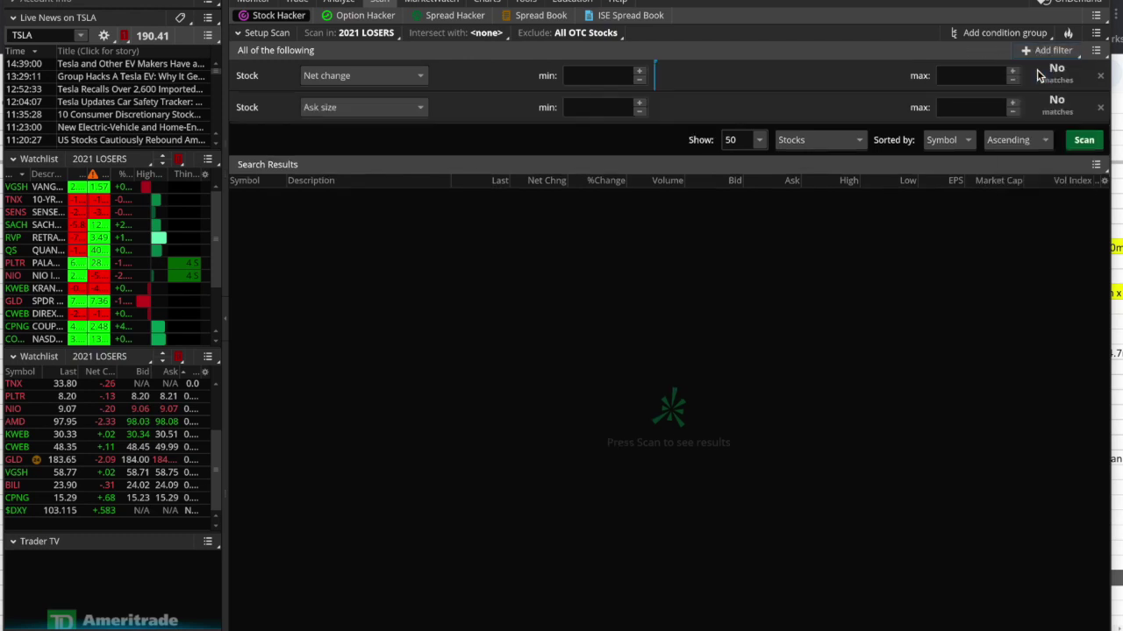
left_click(420, 108)
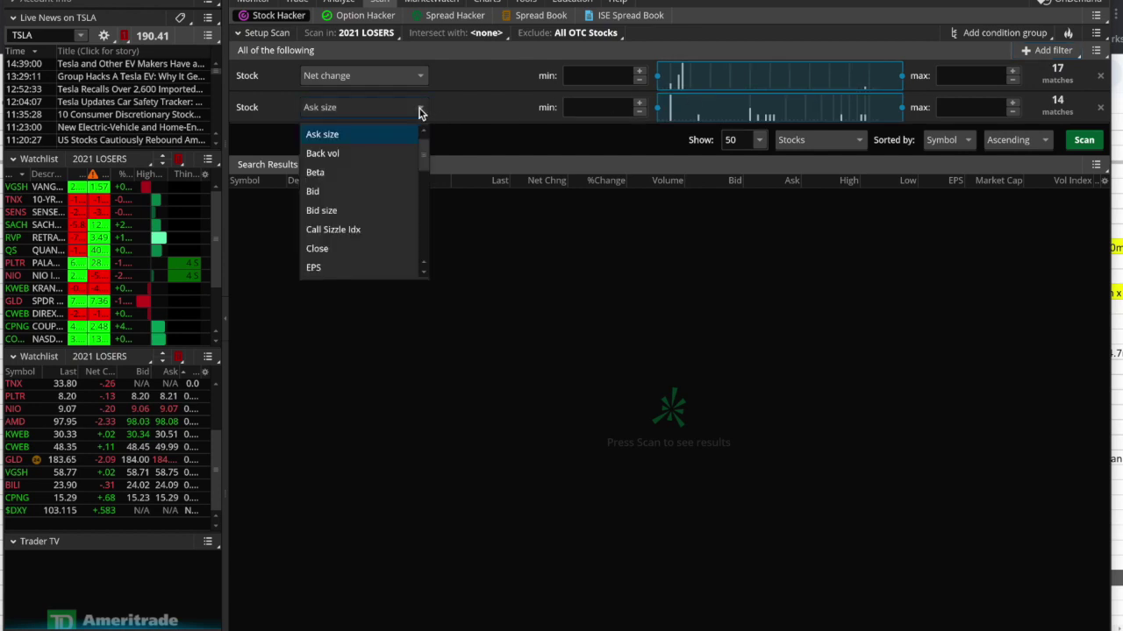
scroll(386, 210, "down", 6)
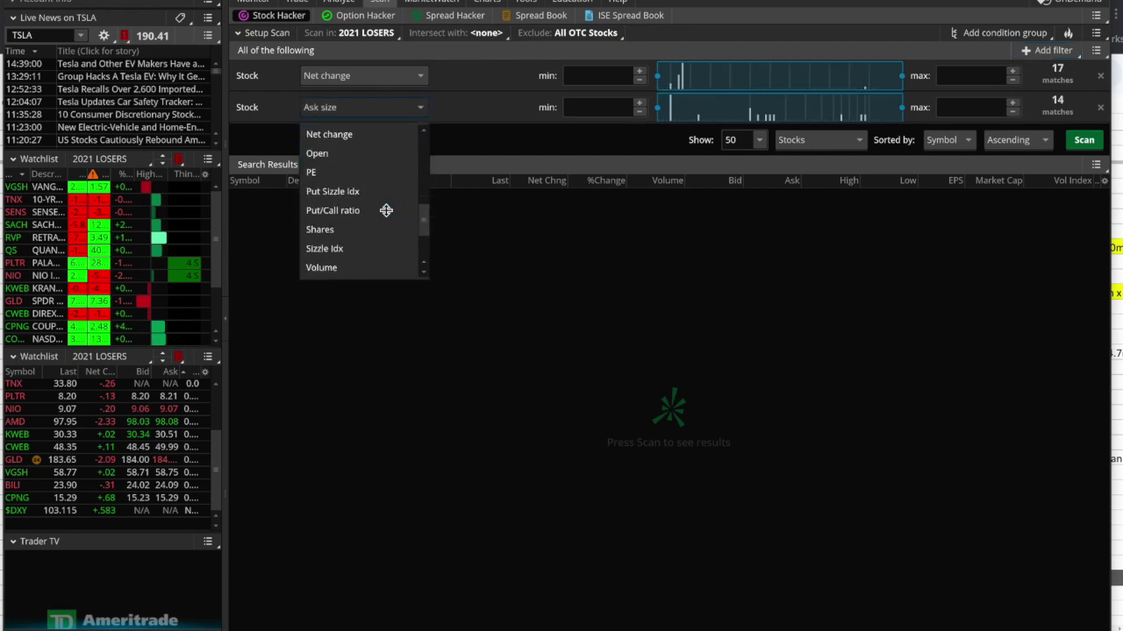
scroll(386, 211, "up", 4)
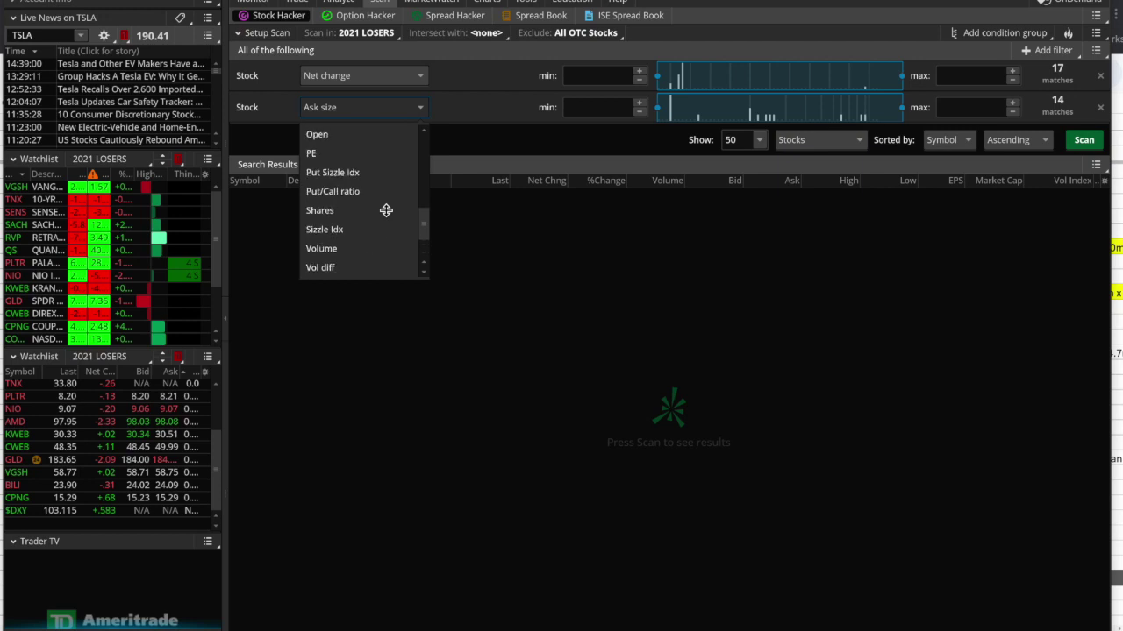
- Keep Ask size and reset the Stock Hacker scan to its default filters
left_click(498, 140)
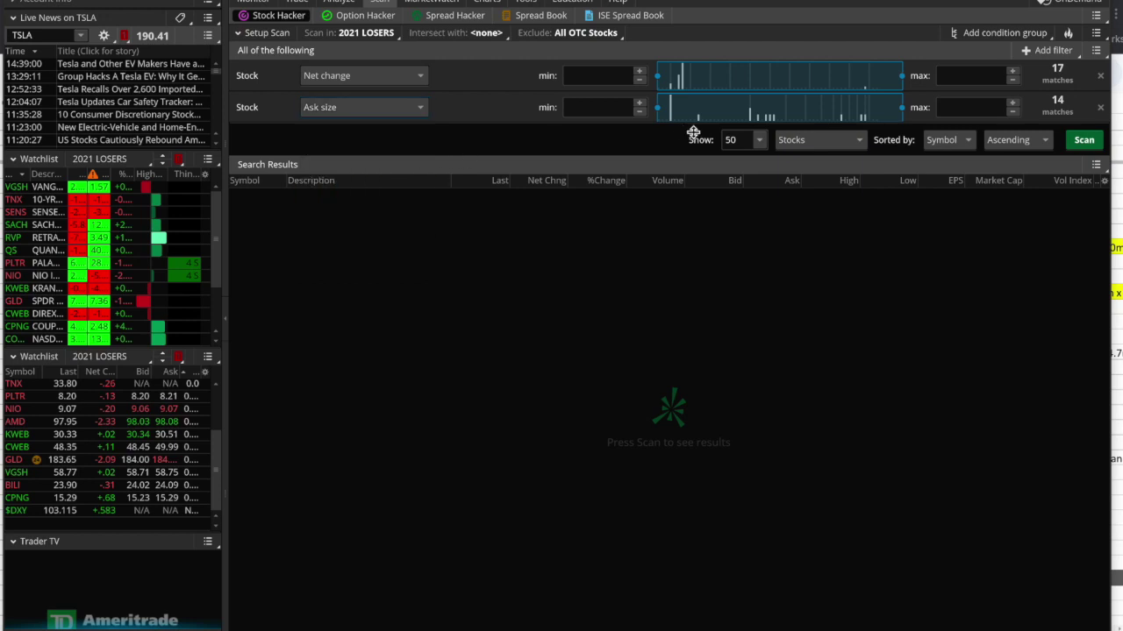
left_click(1096, 17)
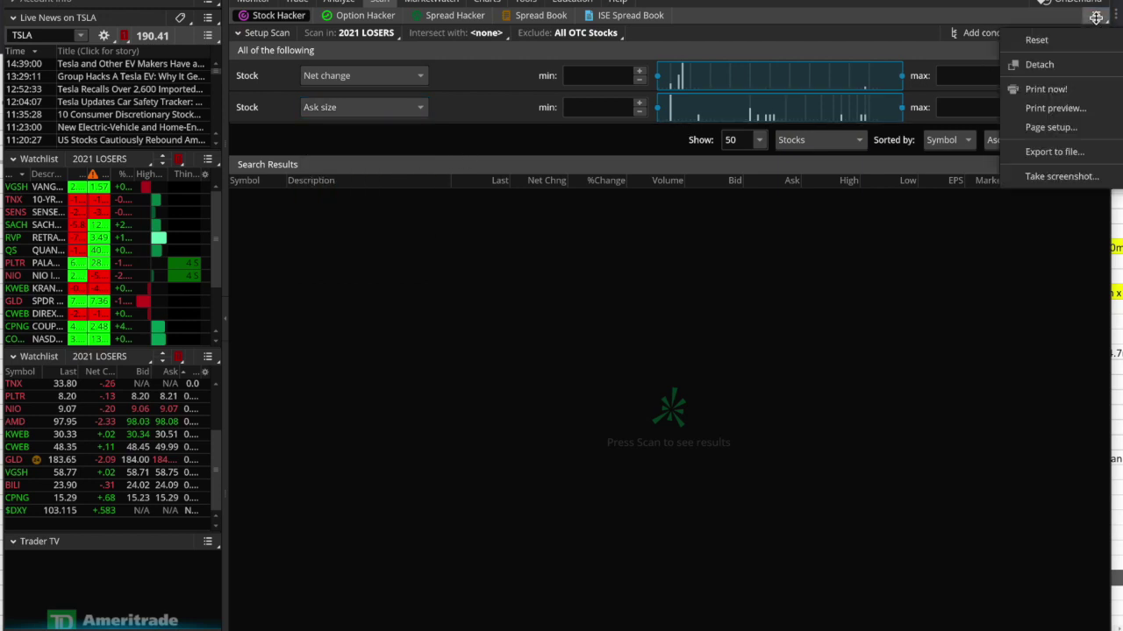
left_click(1073, 40)
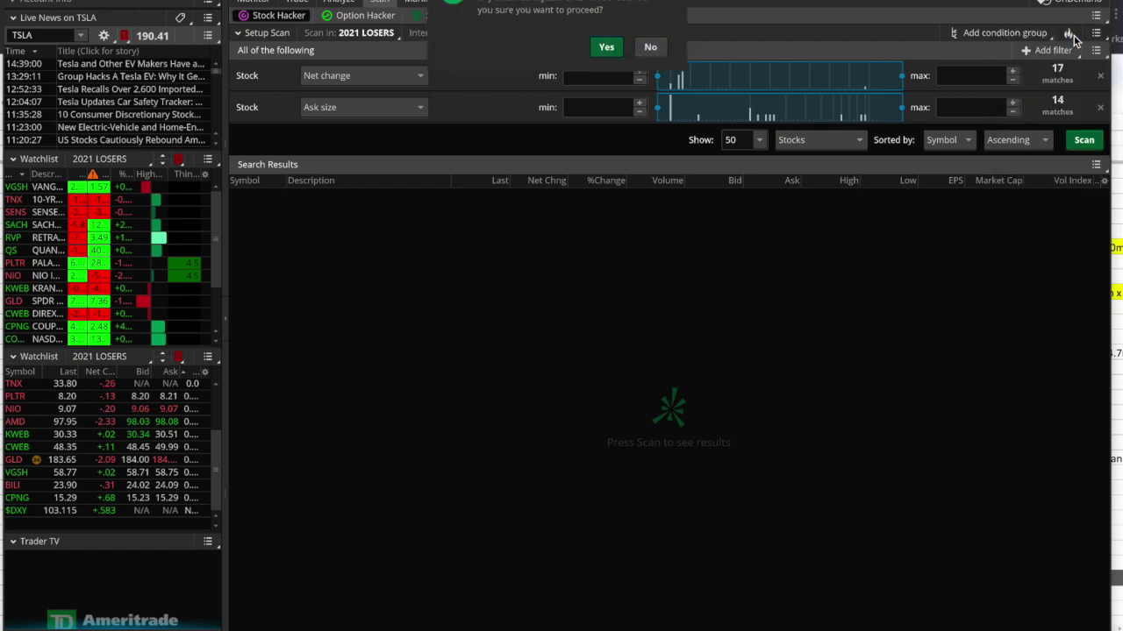
left_click(607, 46)
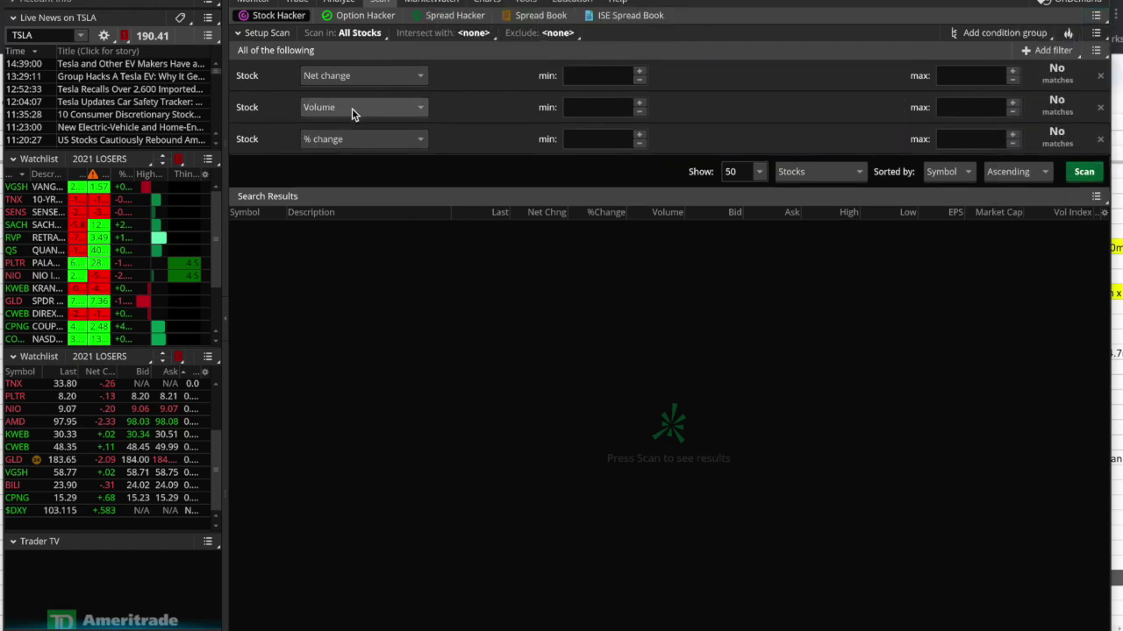
- Scan in the Personal 2021 LOSERS watchlist, excluding the All OTC Stocks category
left_click(359, 32)
mouse_move(361, 74)
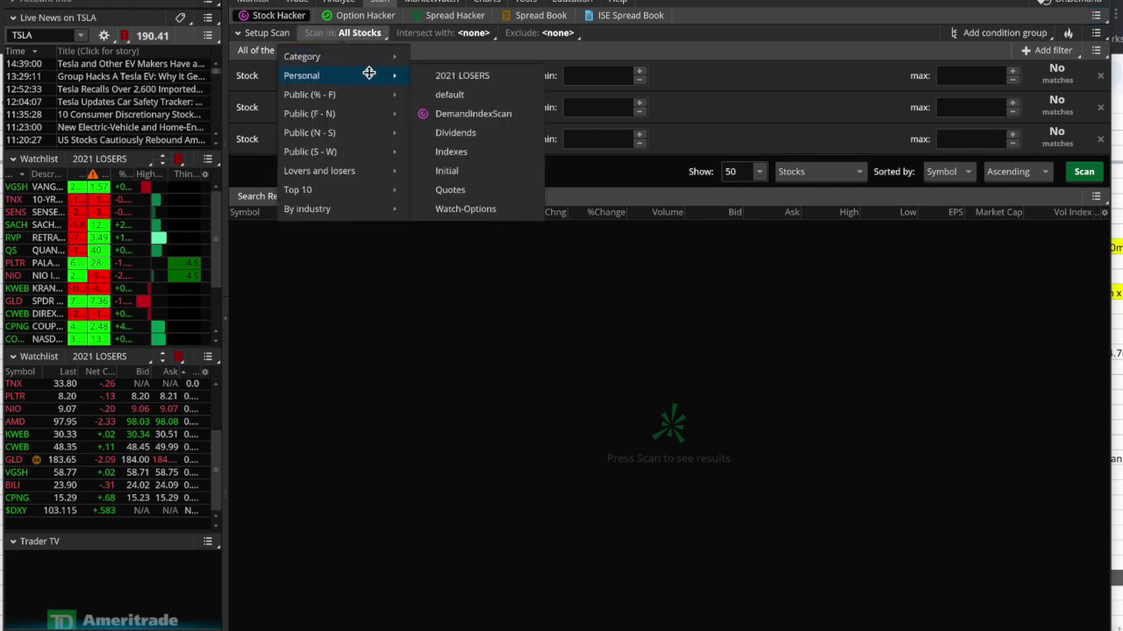
left_click(439, 77)
left_click(548, 35)
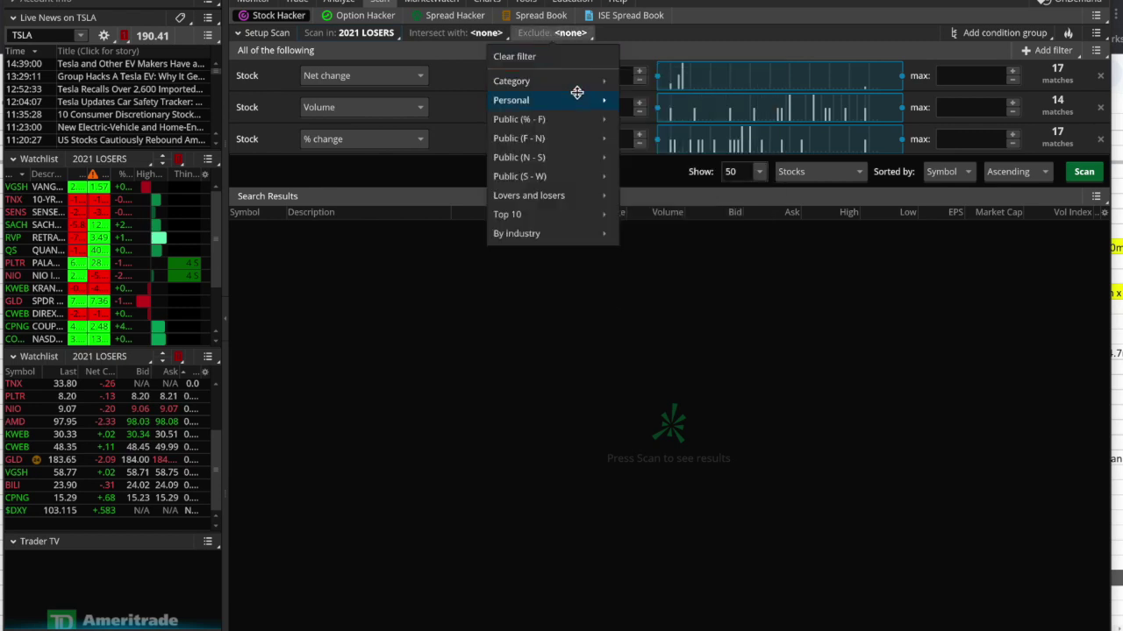
mouse_move(606, 81)
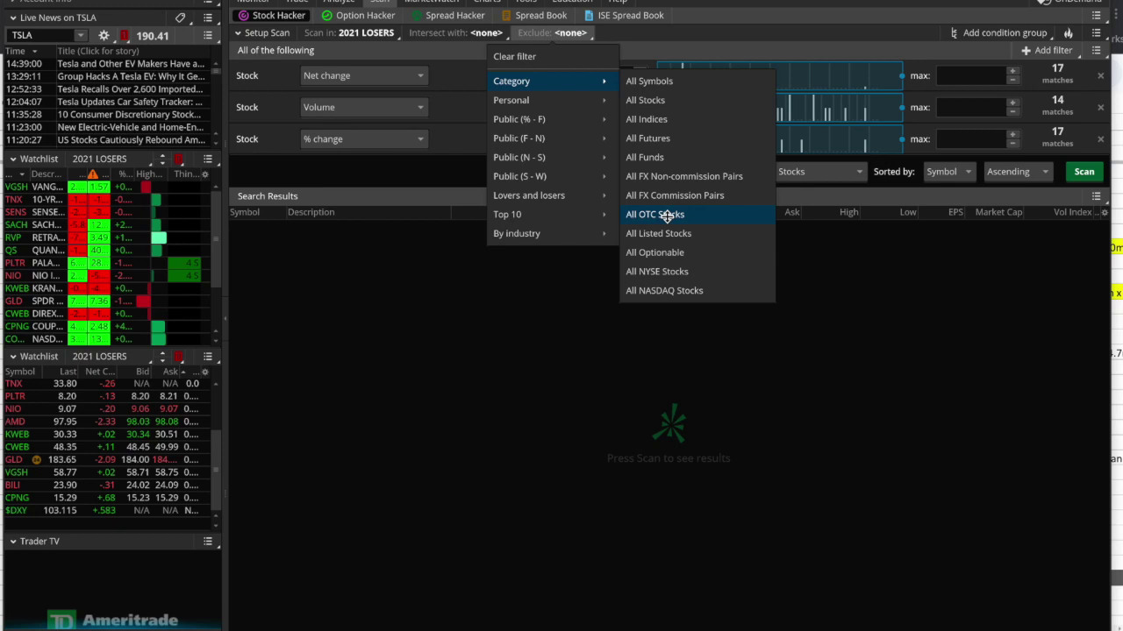
left_click(668, 216)
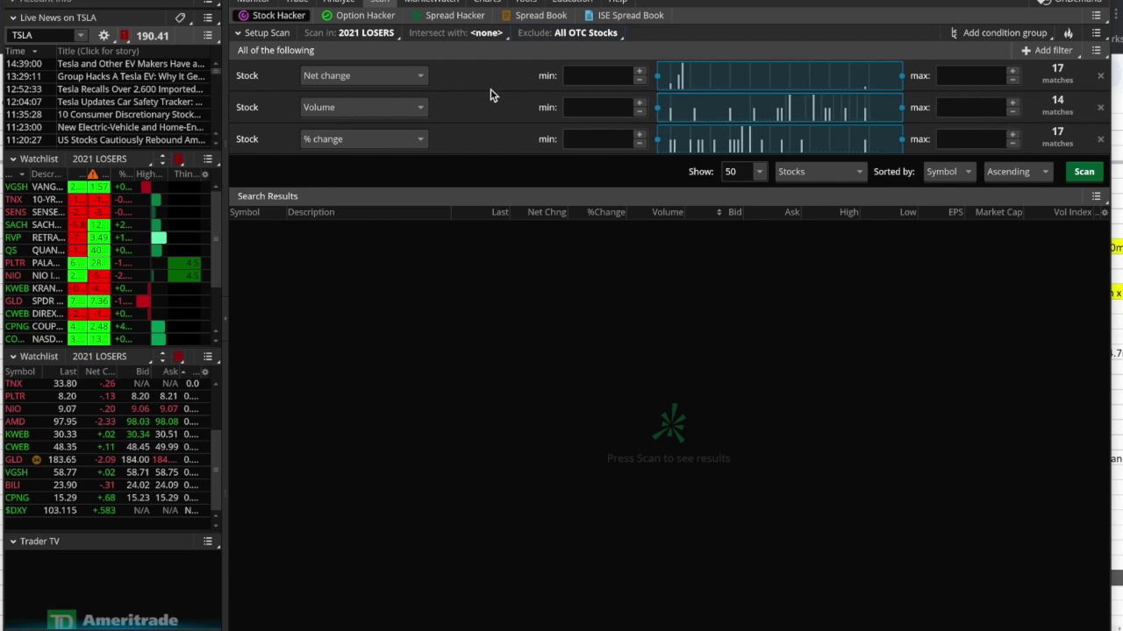
- Enter 1 as the Net change minimum and 10 as its maximum
left_click(584, 77)
double_click(584, 77)
type("1")
left_click(949, 76)
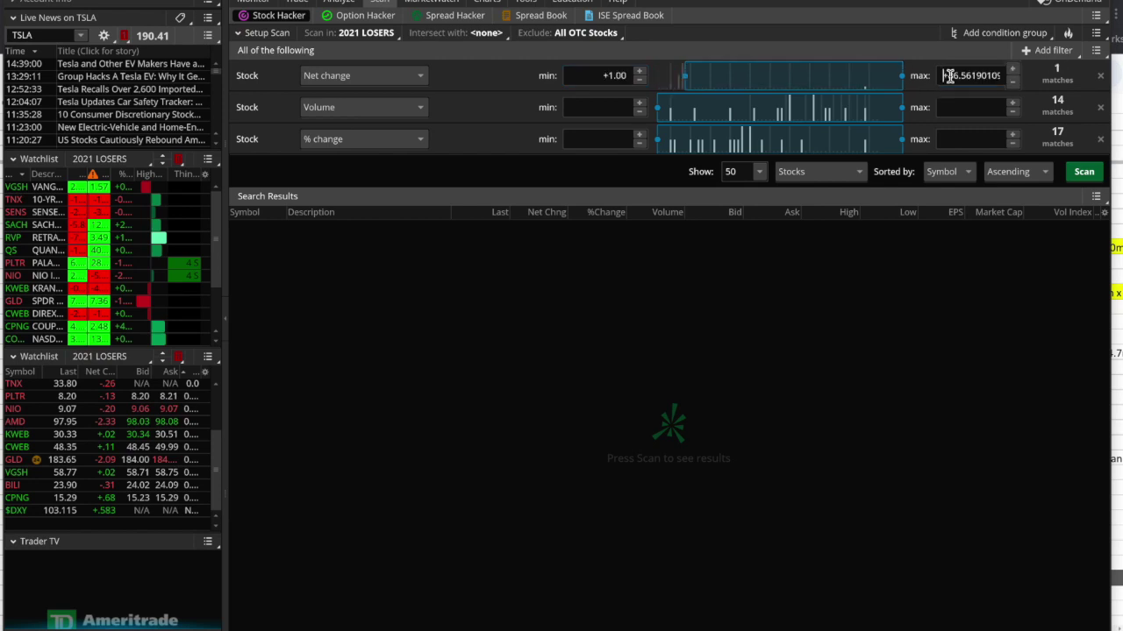
double_click(949, 75)
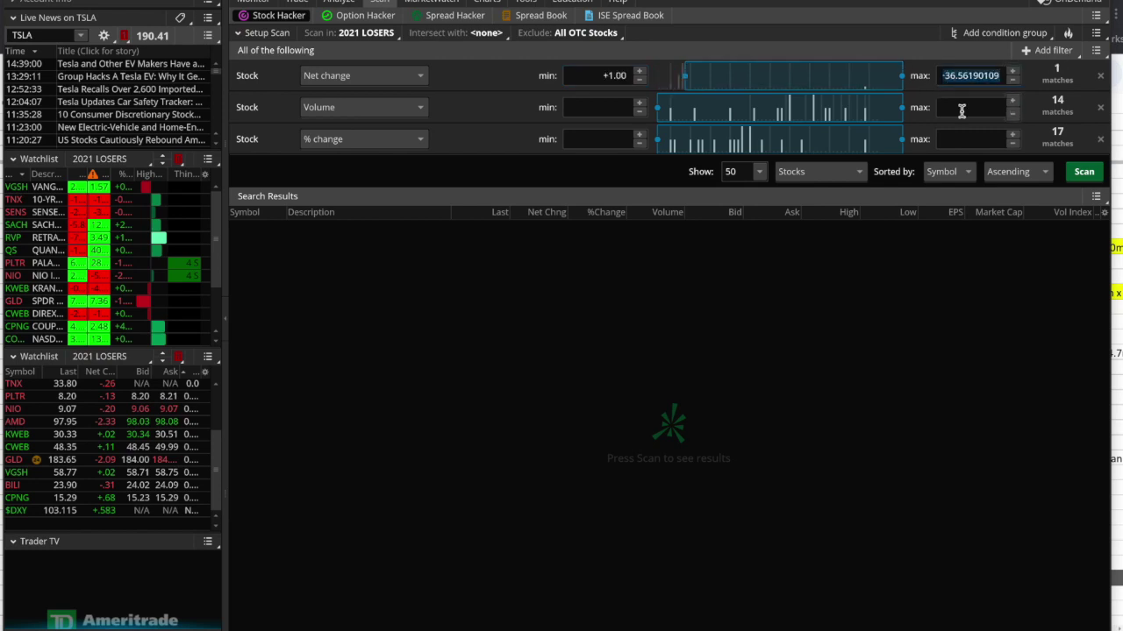
type("10")
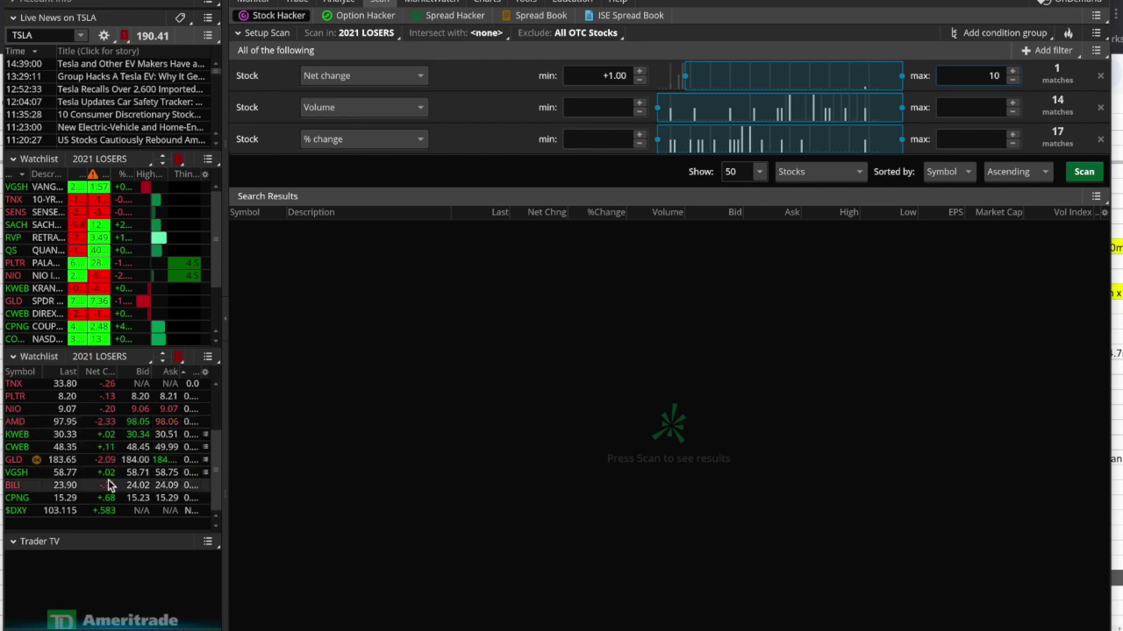
scroll(102, 415, "up", 2)
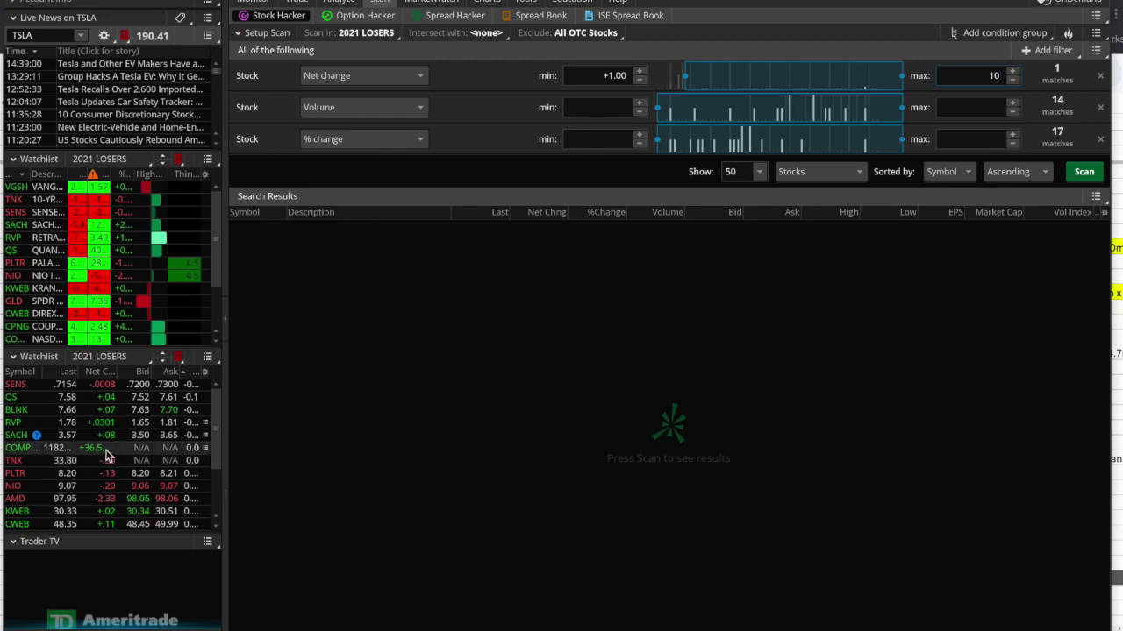
- Run the scan, change the Net change range to 0 through 1, and deny keychain prompts
left_click(1082, 173)
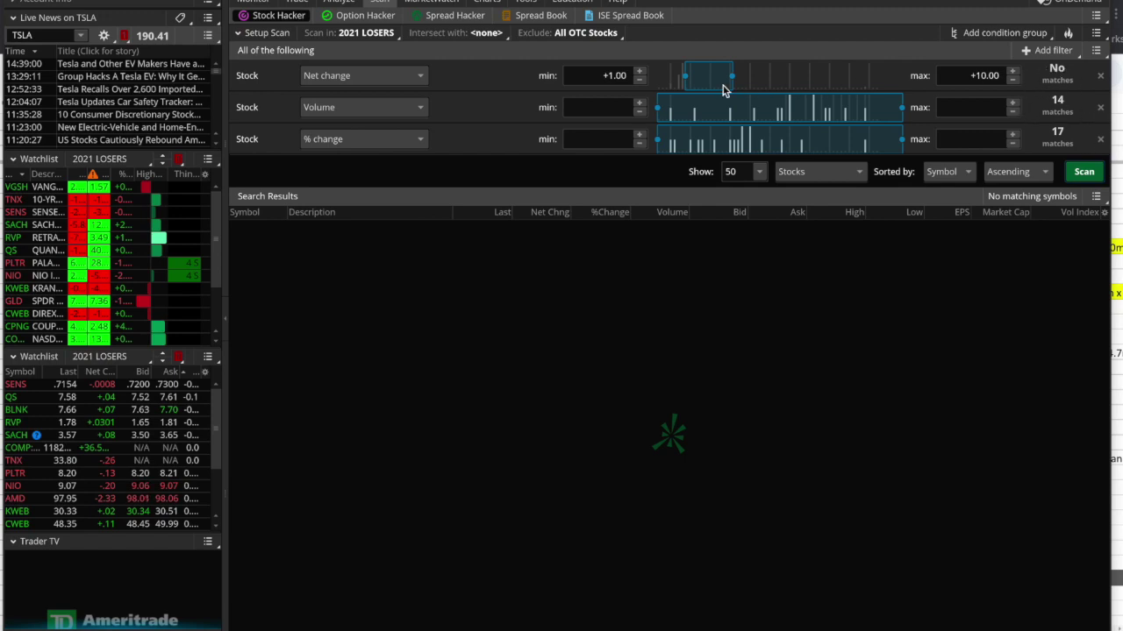
double_click(608, 76)
type("0")
key("Return")
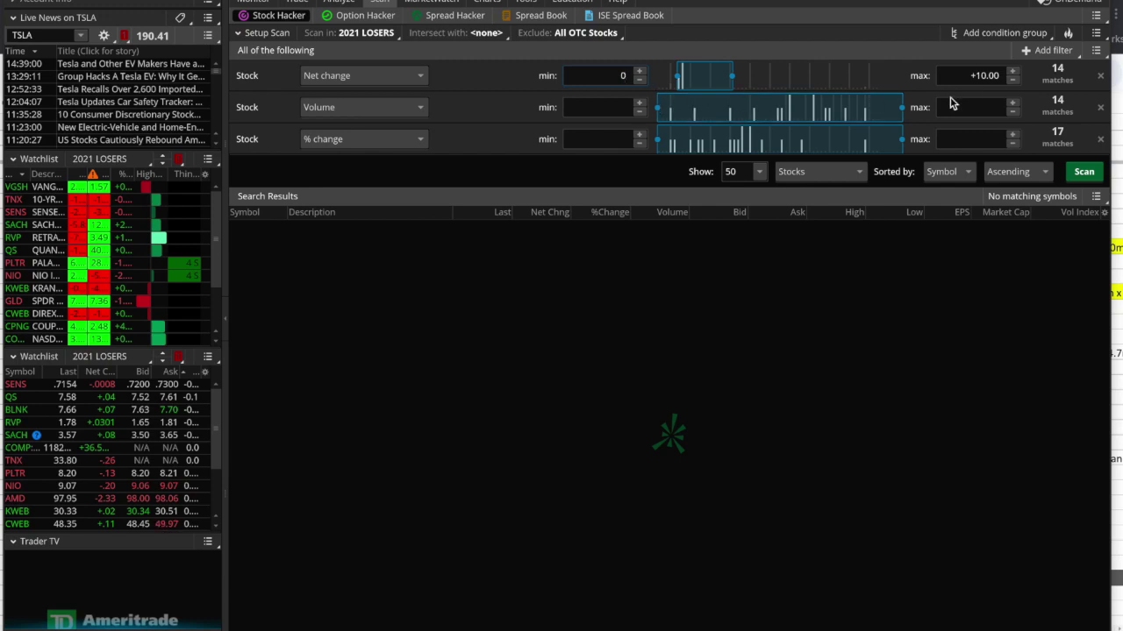
double_click(993, 73)
key("BackSpace")
type("1")
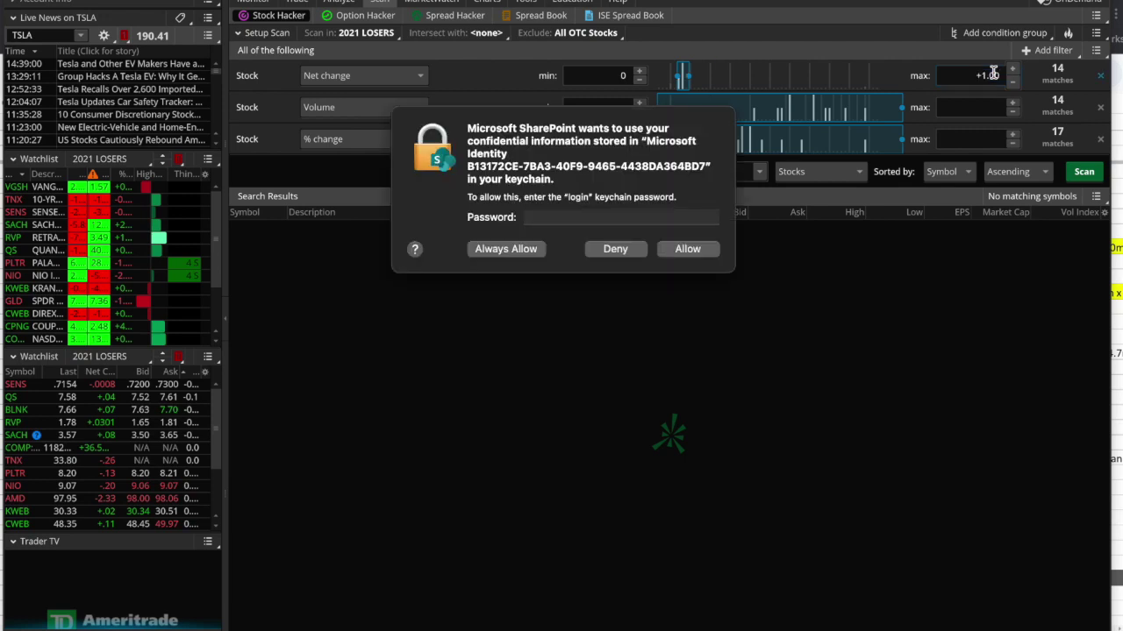
left_click(614, 249)
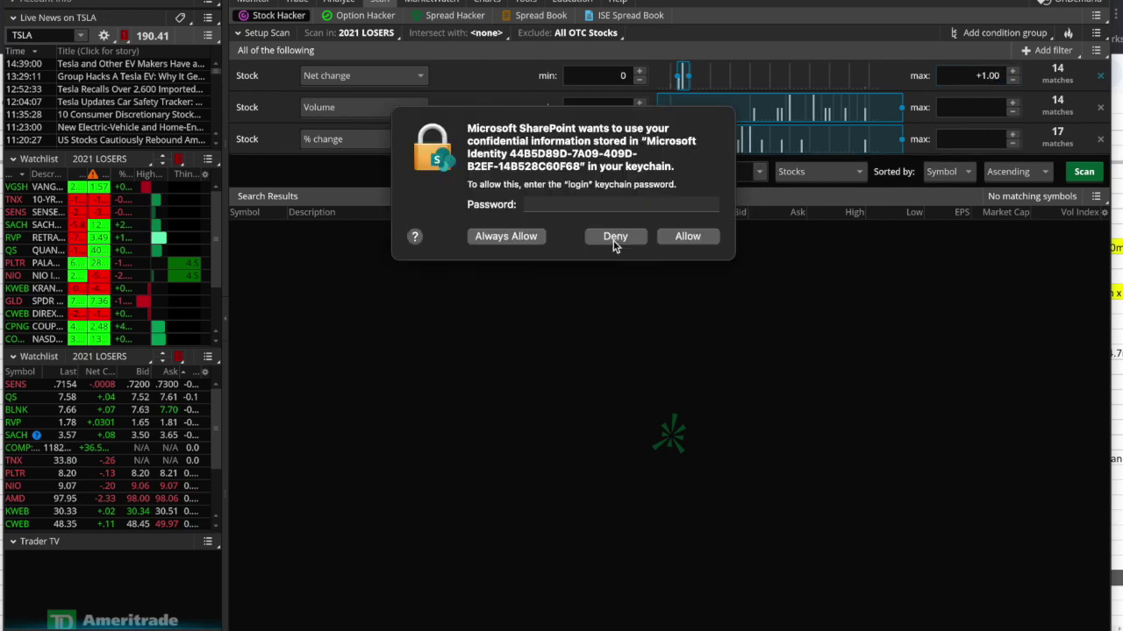
left_click(615, 245)
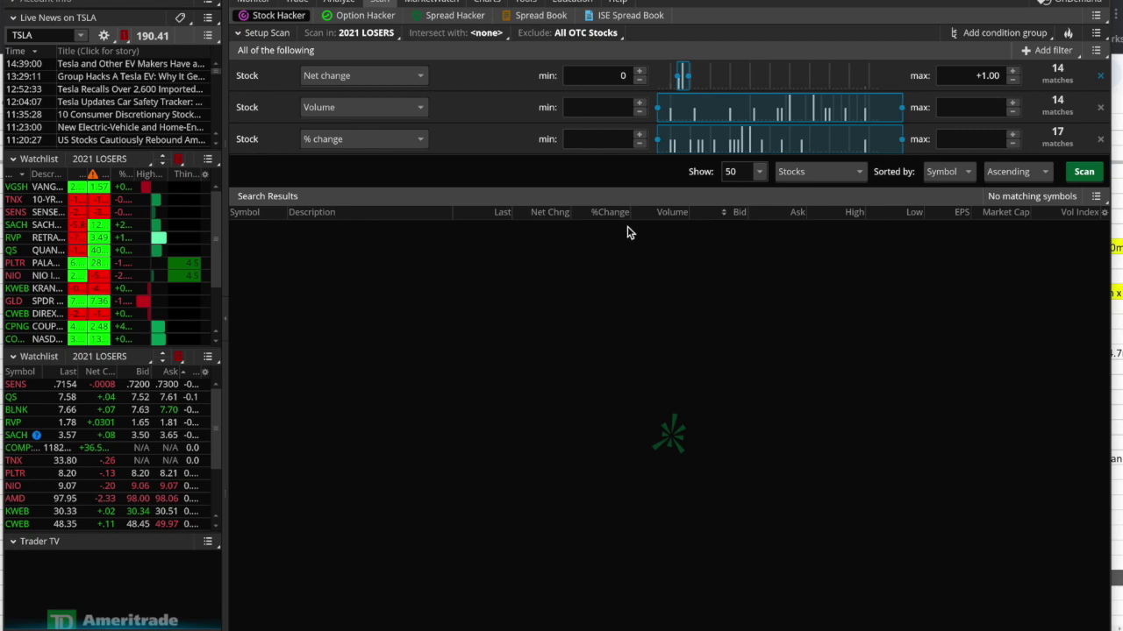
- Rerun the scan, delete the % change and Volume filters, and scan again
left_click(959, 73)
left_click(1084, 171)
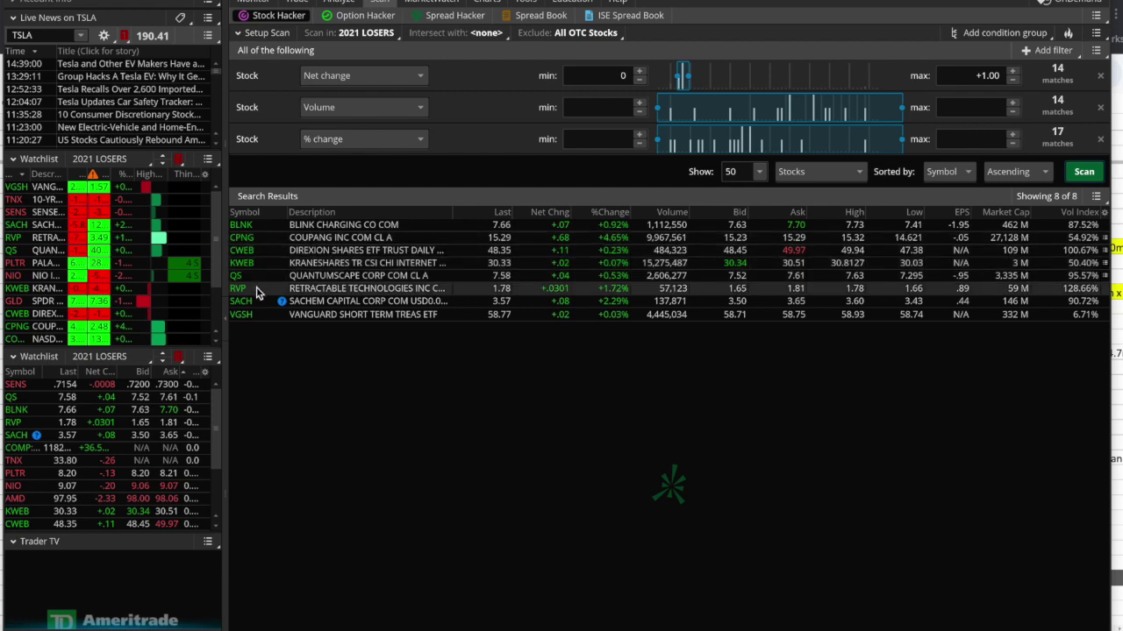
left_click(1101, 143)
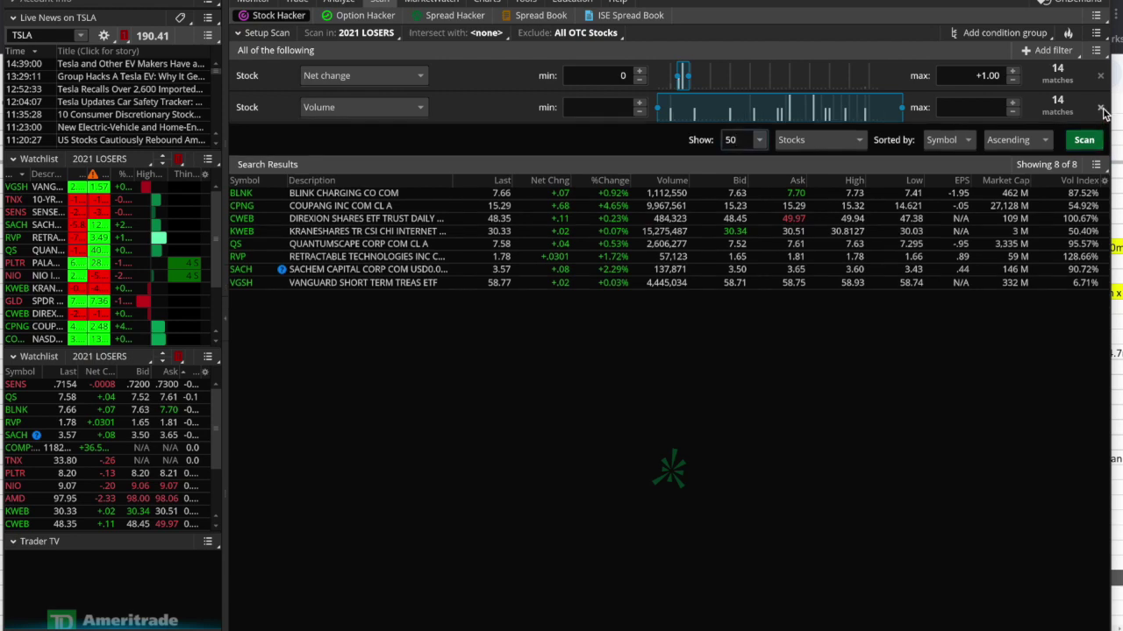
left_click(1100, 107)
left_click(1085, 109)
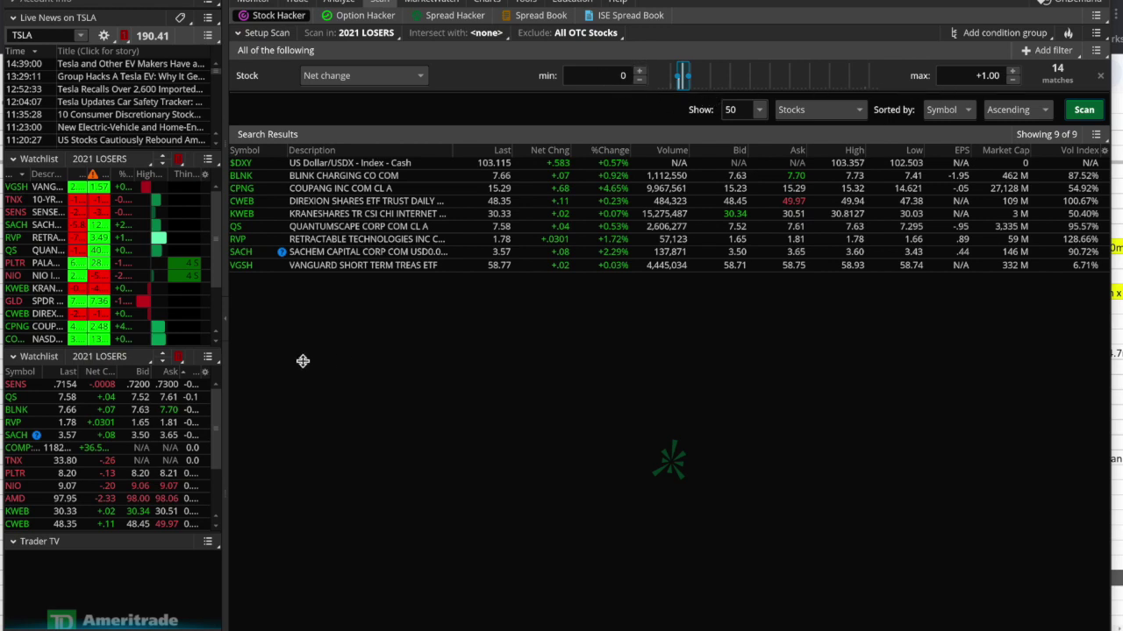
- Sort the lower watchlist by Net Chng ascending, leaving column customization unchanged
right_click(103, 376)
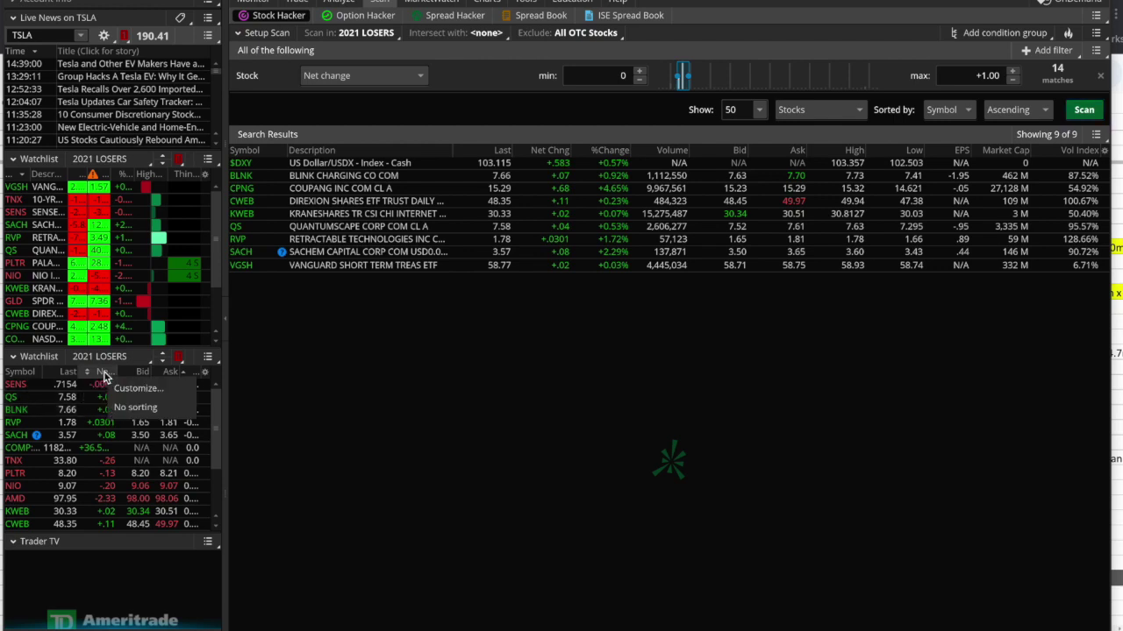
left_click(123, 389)
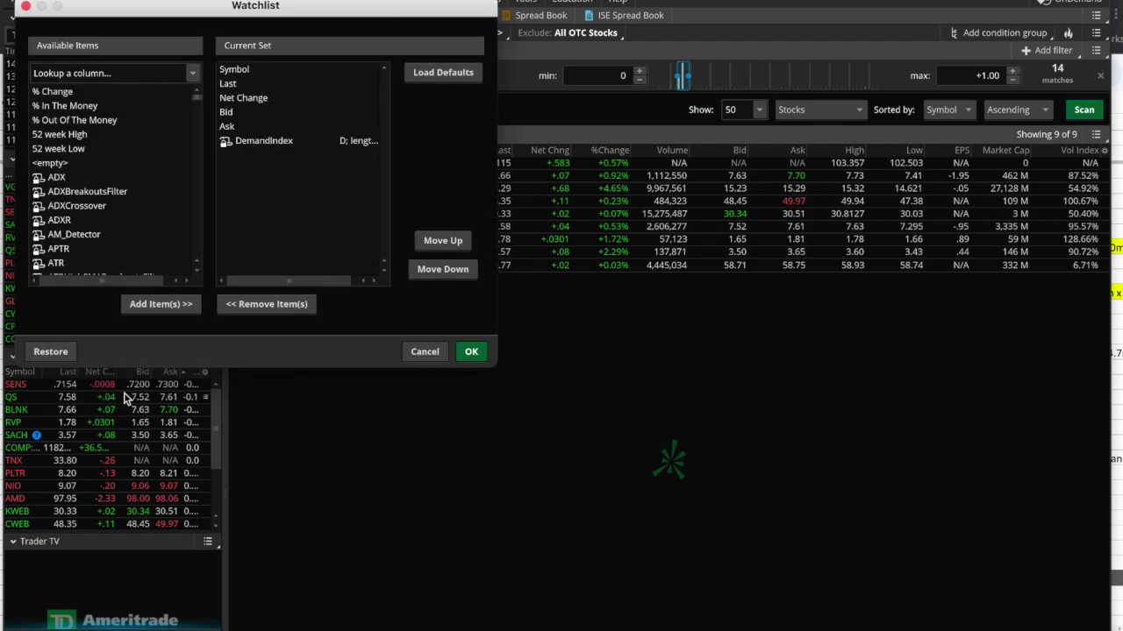
left_click(428, 356)
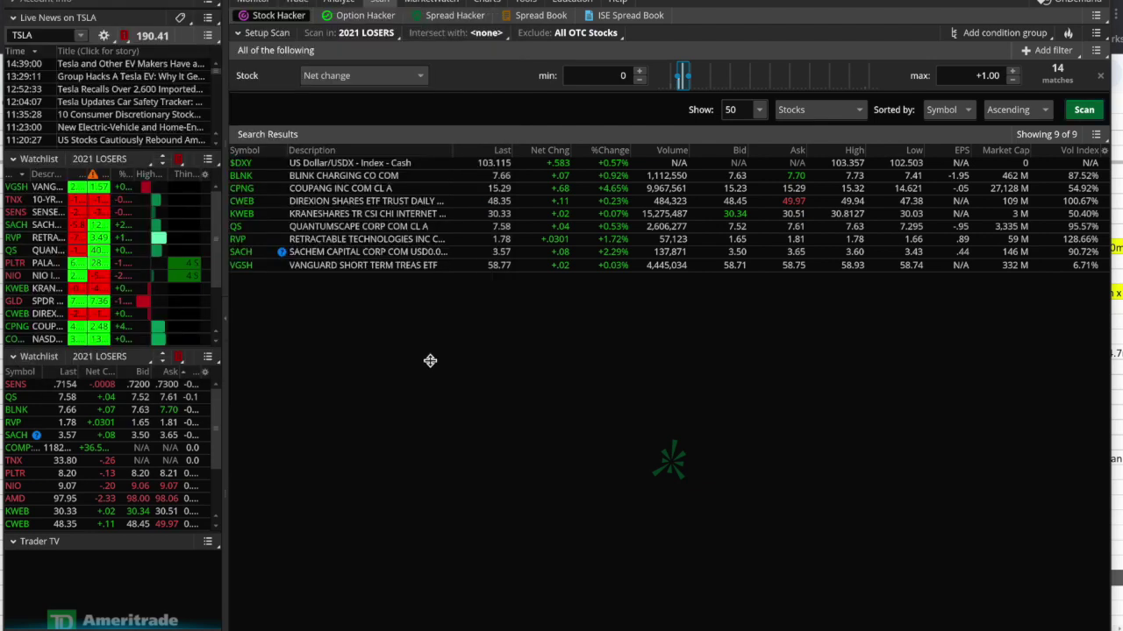
left_click(102, 373)
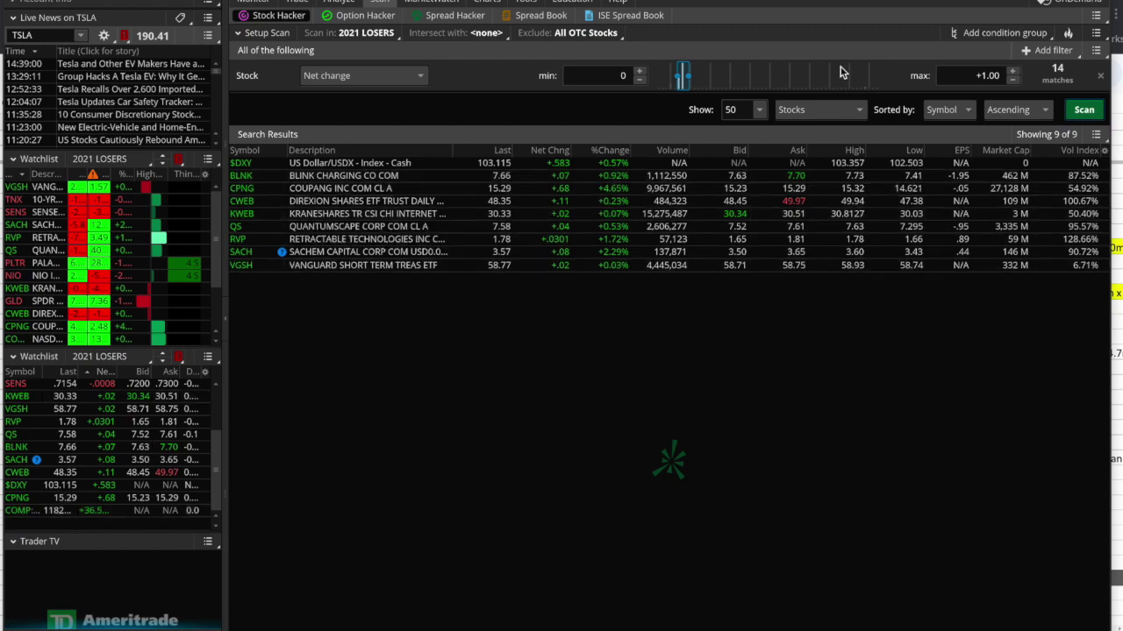
- Add a new stock filter row set to % change
left_click(1040, 48)
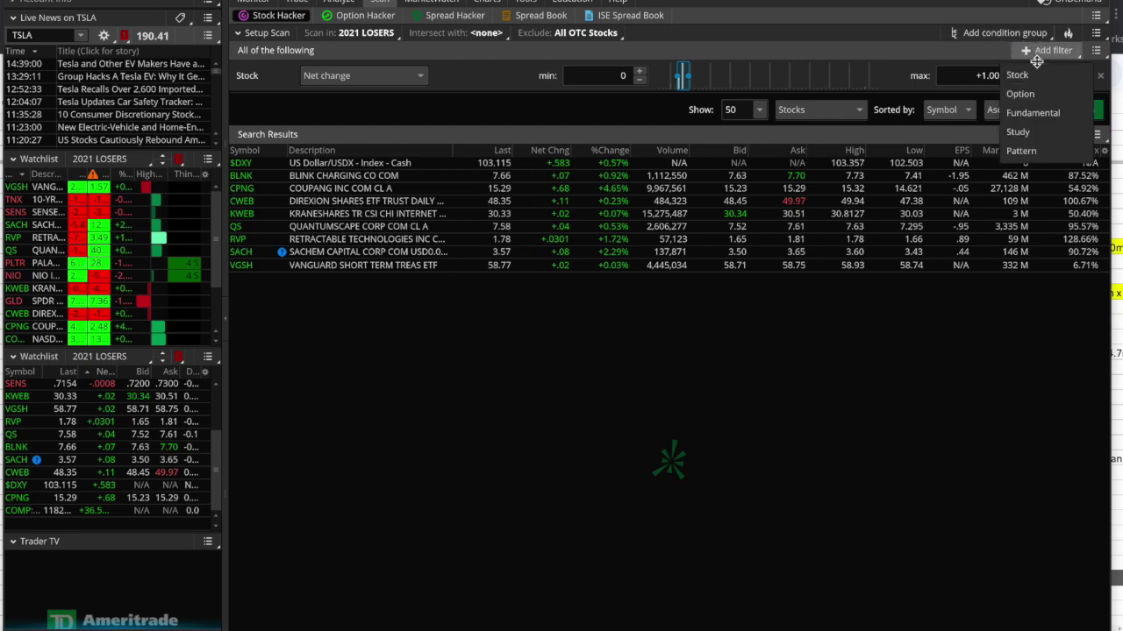
left_click(1028, 75)
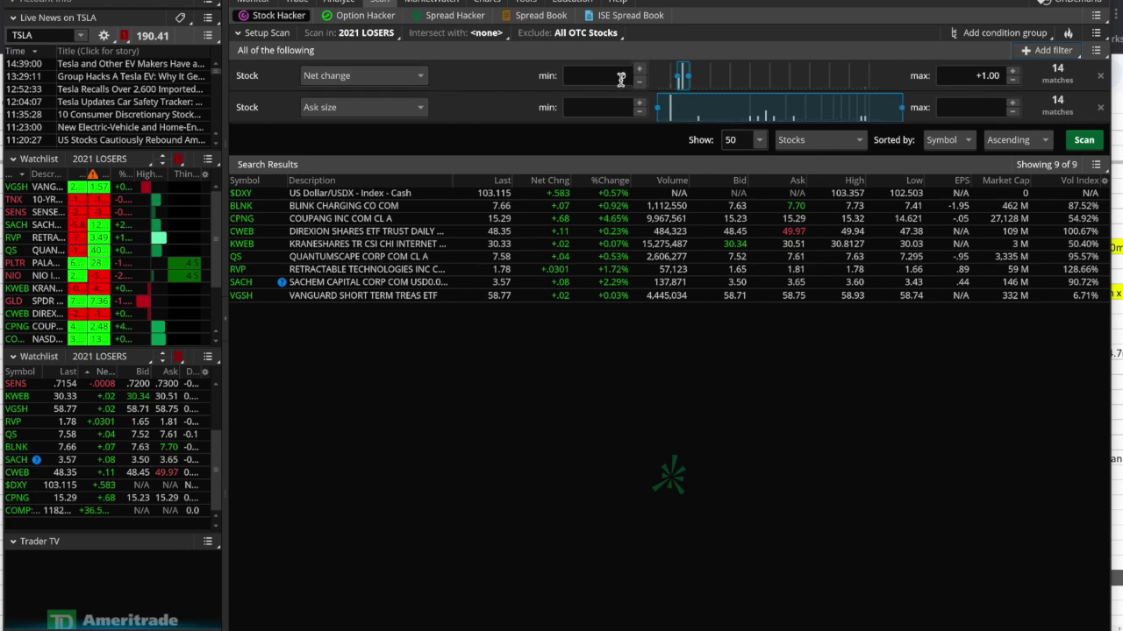
left_click(424, 107)
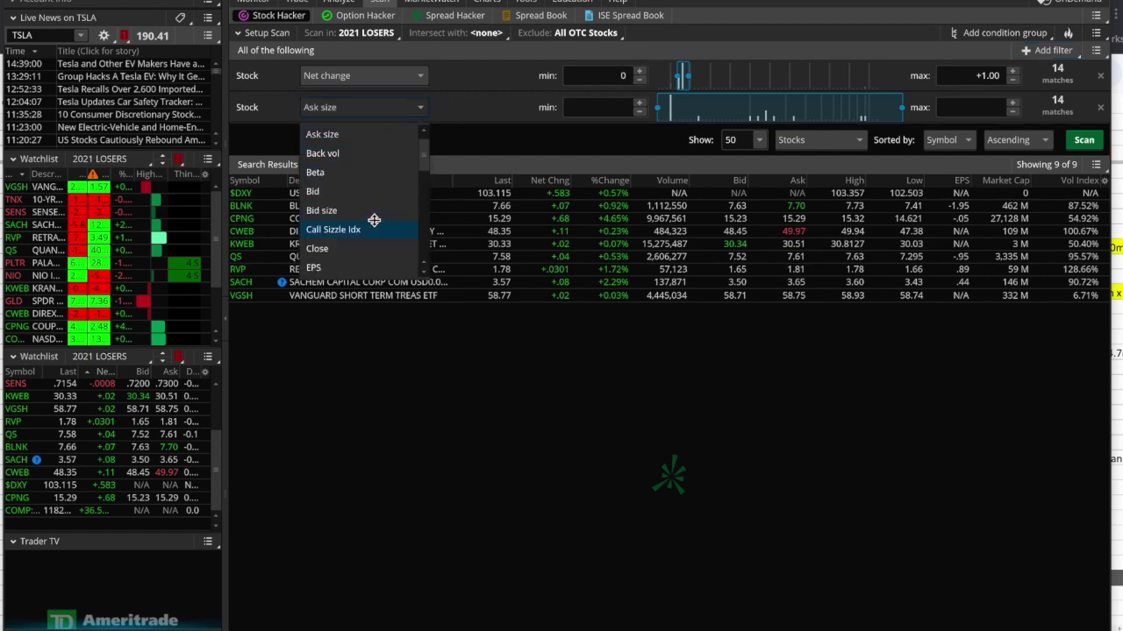
scroll(373, 220, "down", 5)
scroll(374, 220, "up", 2)
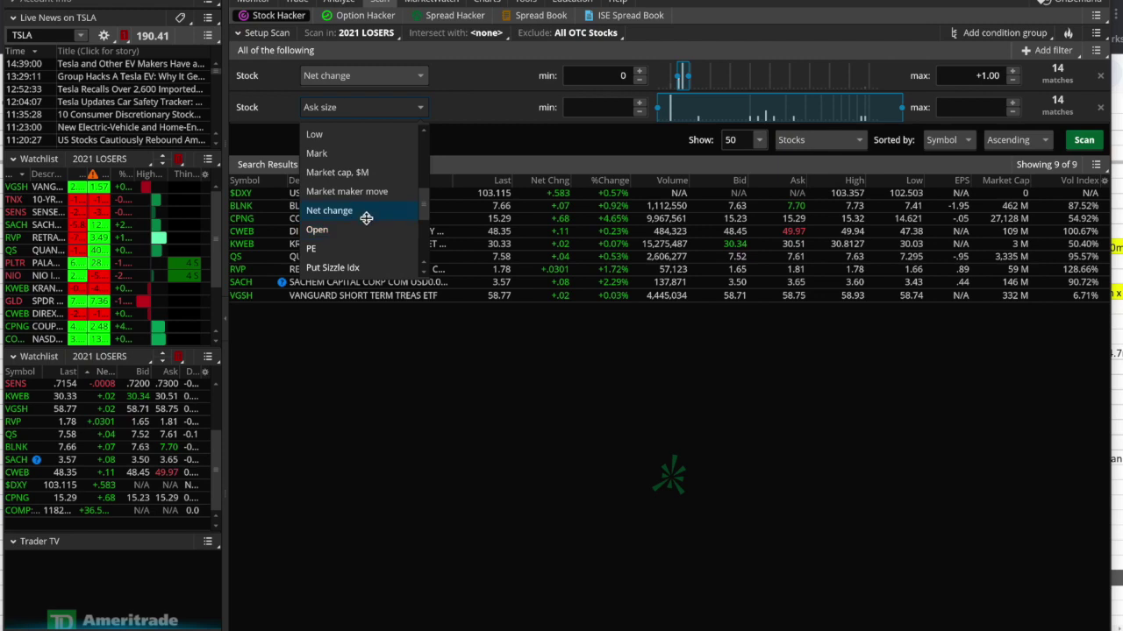
left_click(421, 204)
left_click_drag(421, 204, 427, 255)
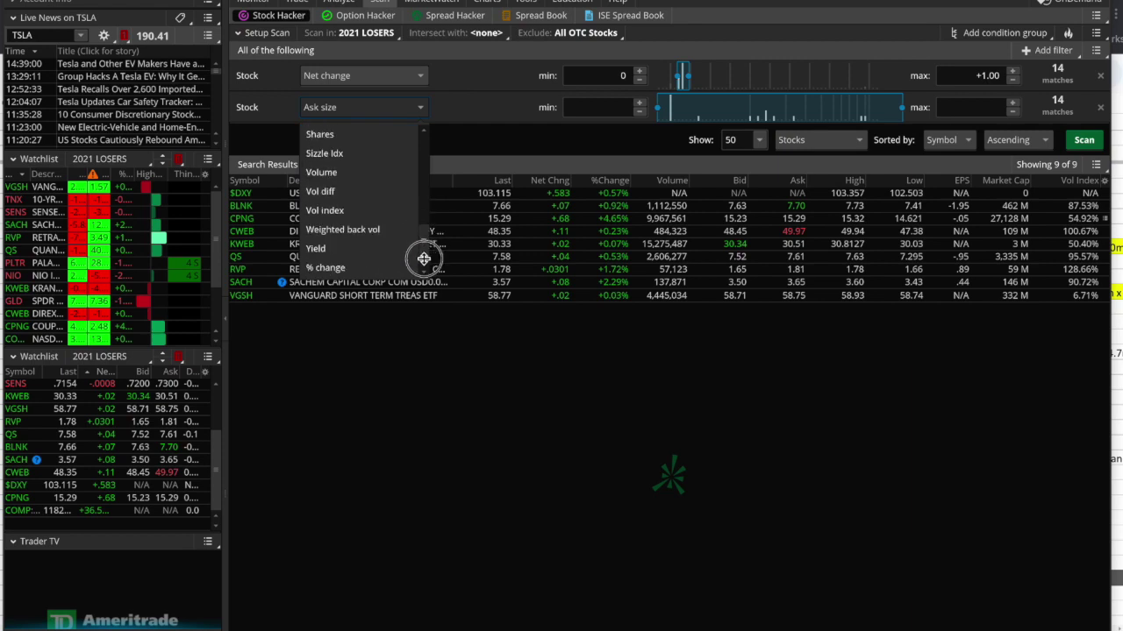
left_click(405, 271)
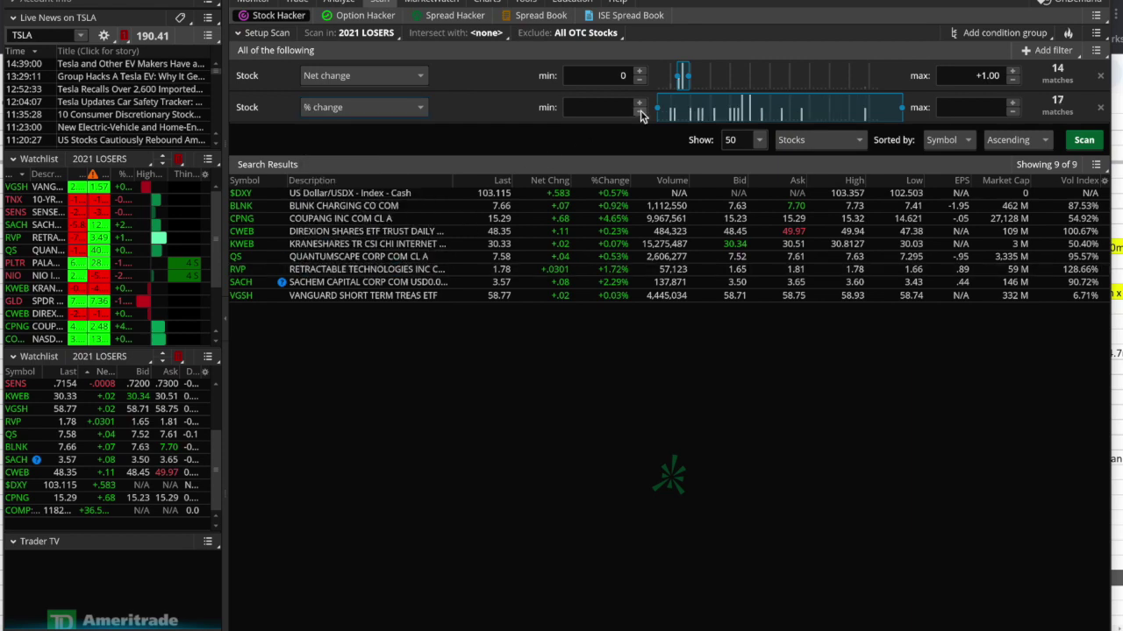
- Set the % change range to 1 through 4.65 and run the scan
left_click(609, 107)
type("32")
key("BackSpace")
key("BackSpace")
type("1")
left_click(962, 104)
double_click(962, 103)
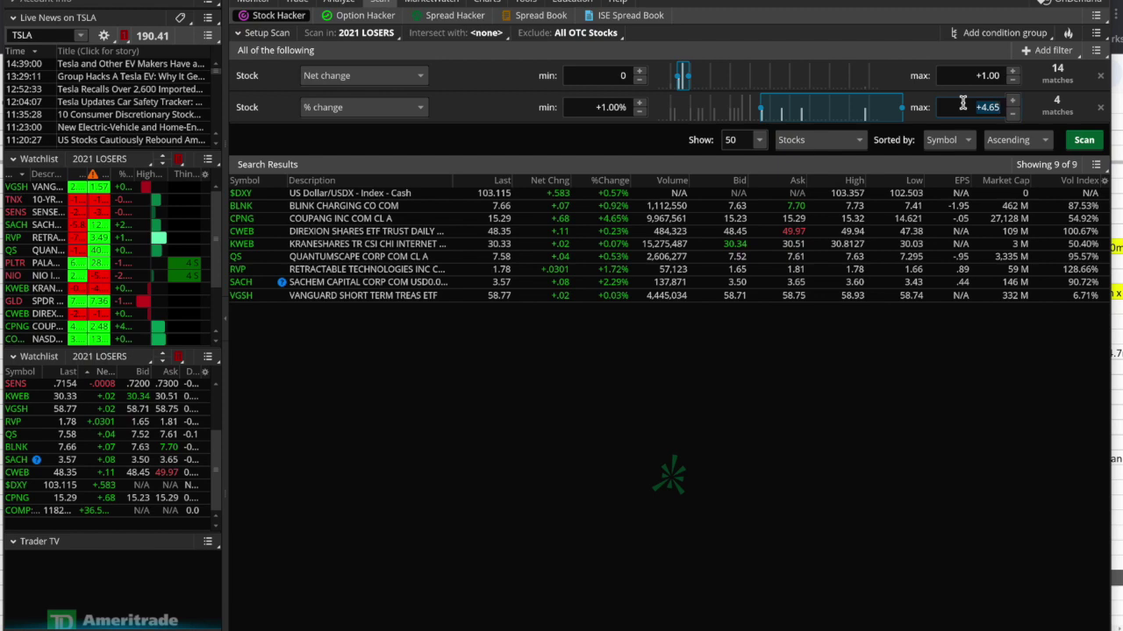
left_click(1085, 141)
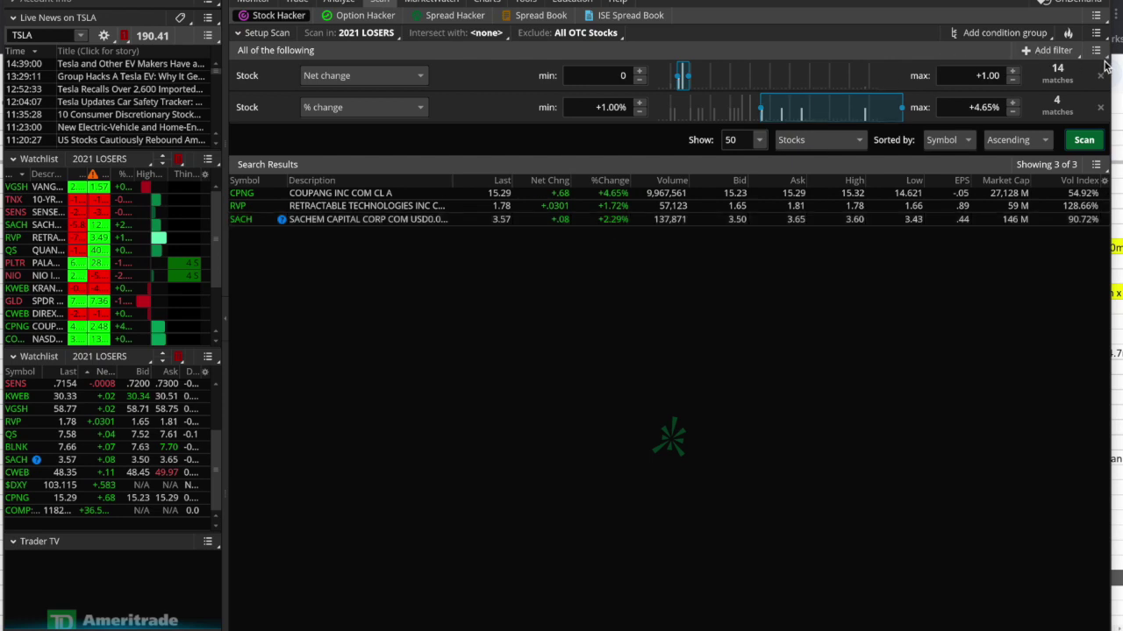
- Add a Volume stock filter from 1,000,000 to 200,000,000 and run the scan
left_click(1042, 53)
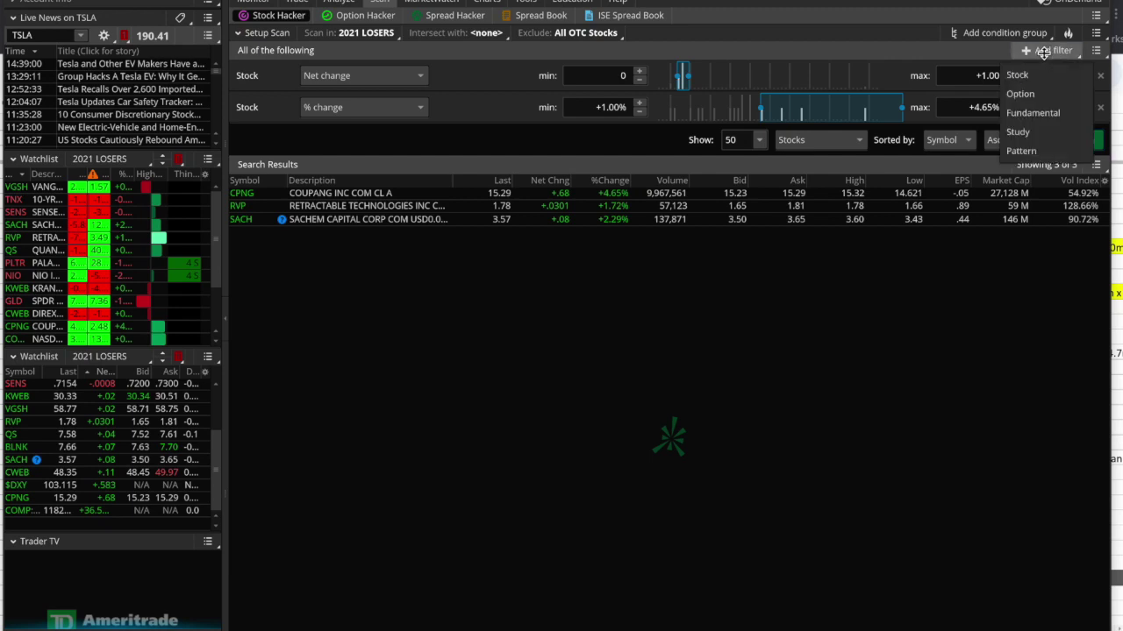
left_click(1036, 81)
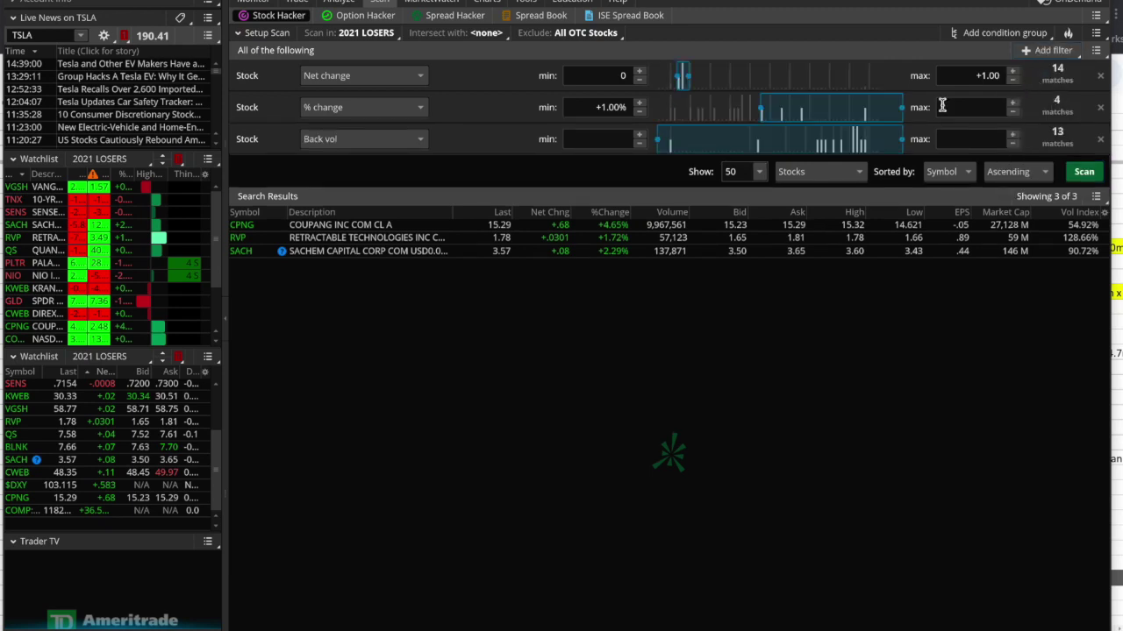
left_click(412, 135)
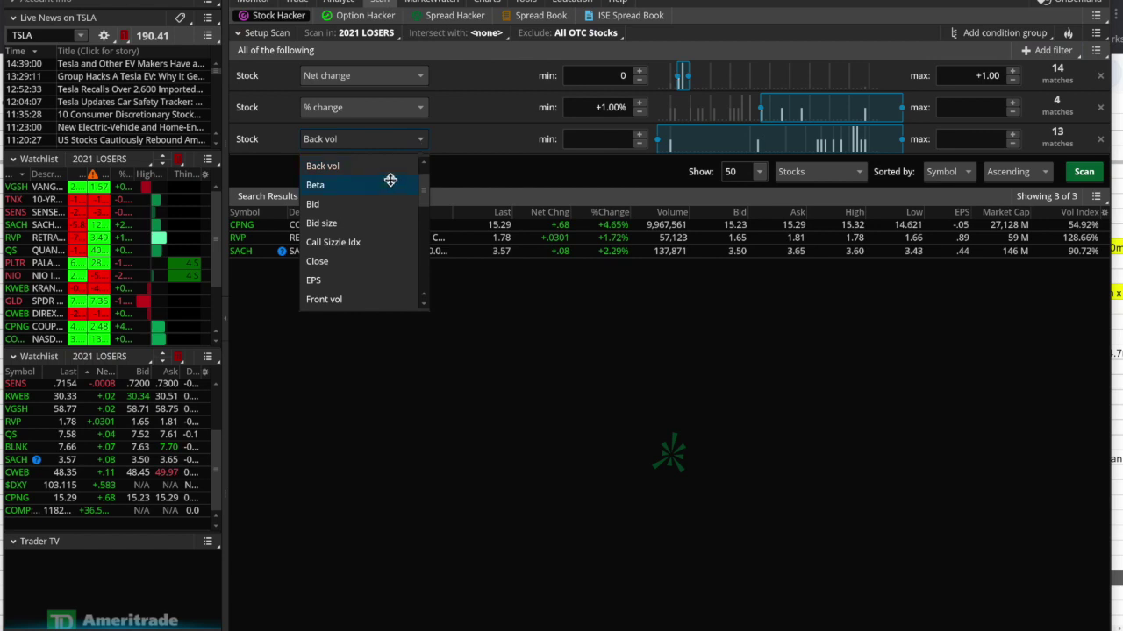
scroll(386, 205, "down", 3)
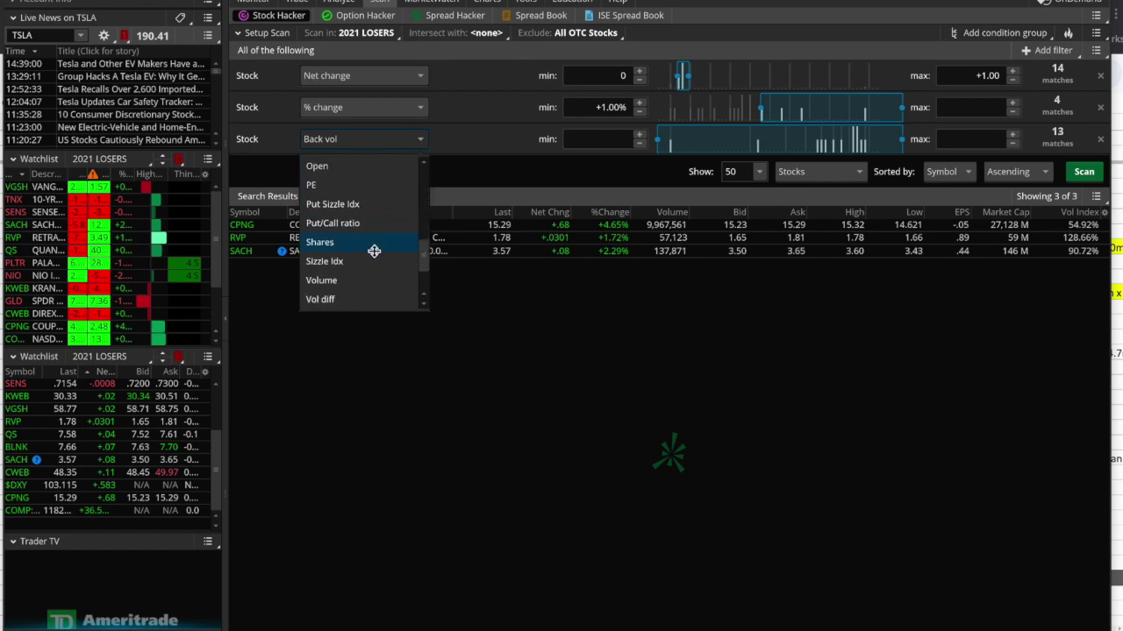
left_click(353, 280)
left_click(611, 143)
type("0")
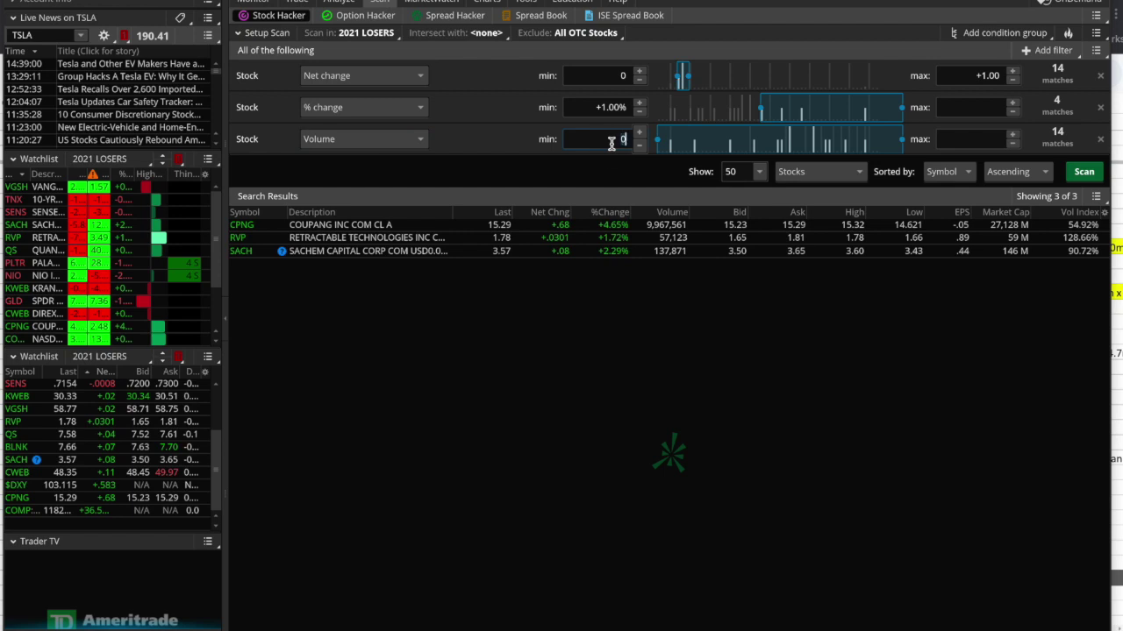
type("1000000")
left_click(973, 138)
type("200000000")
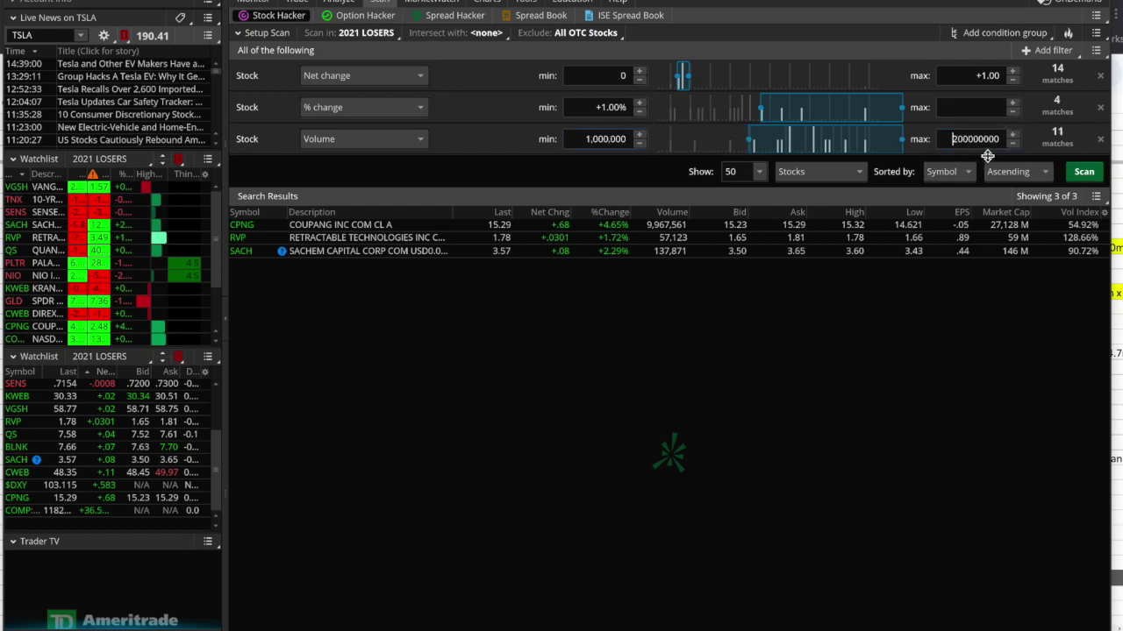
left_click(1084, 173)
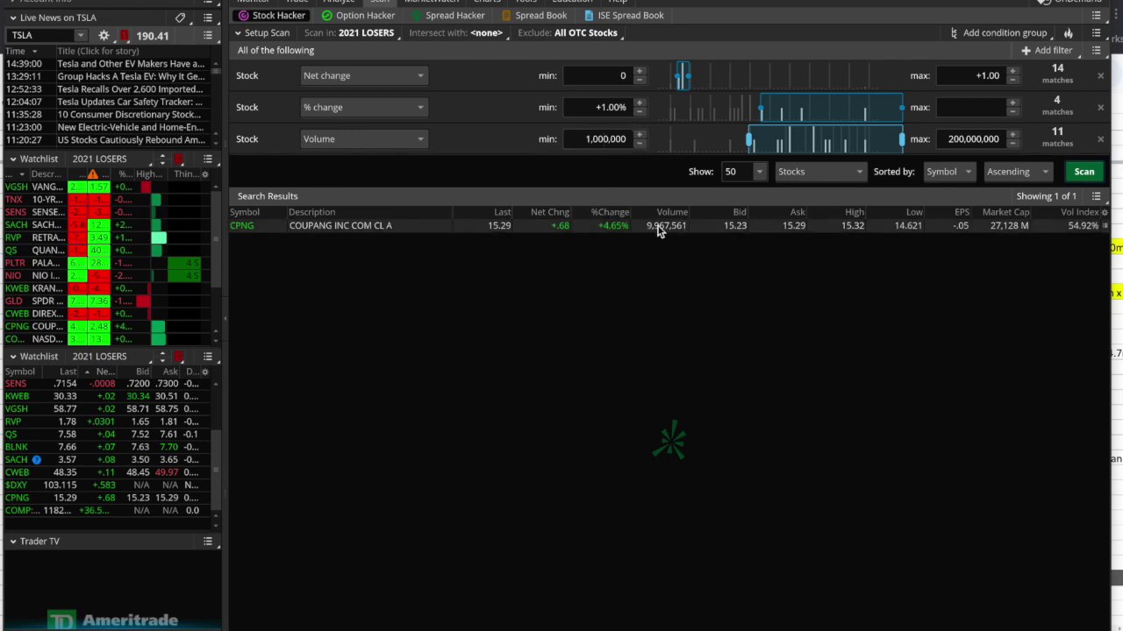
- Lower the Volume minimum to 500,000, then 50,000, rescanning each time
left_click(599, 138)
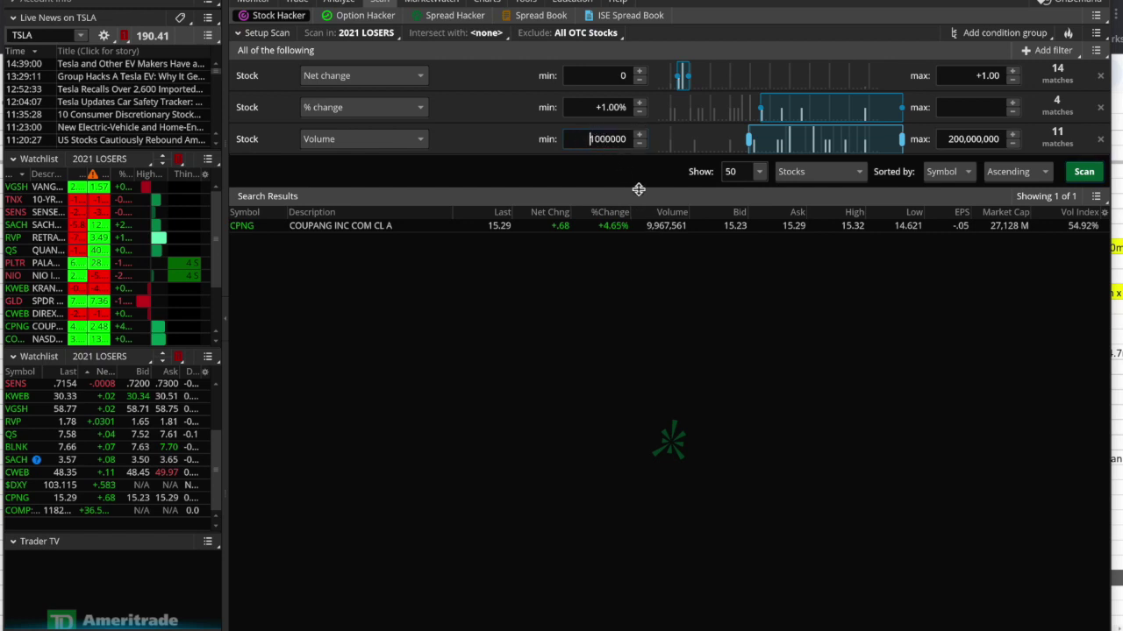
key("shift+Right")
key("shift+Right")
type("5")
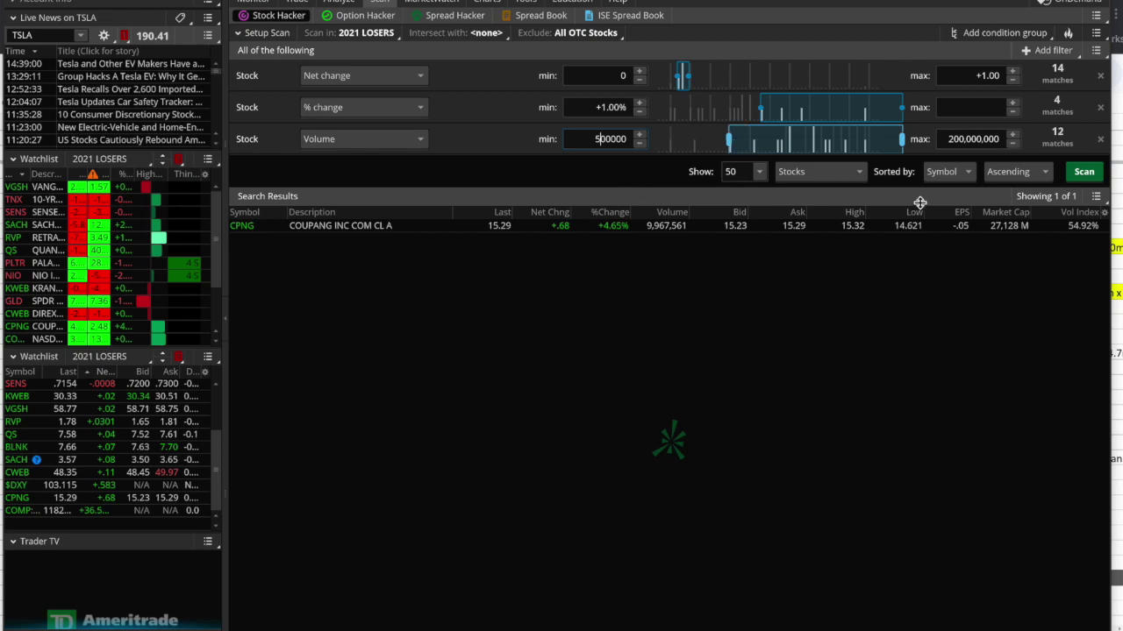
left_click(1081, 171)
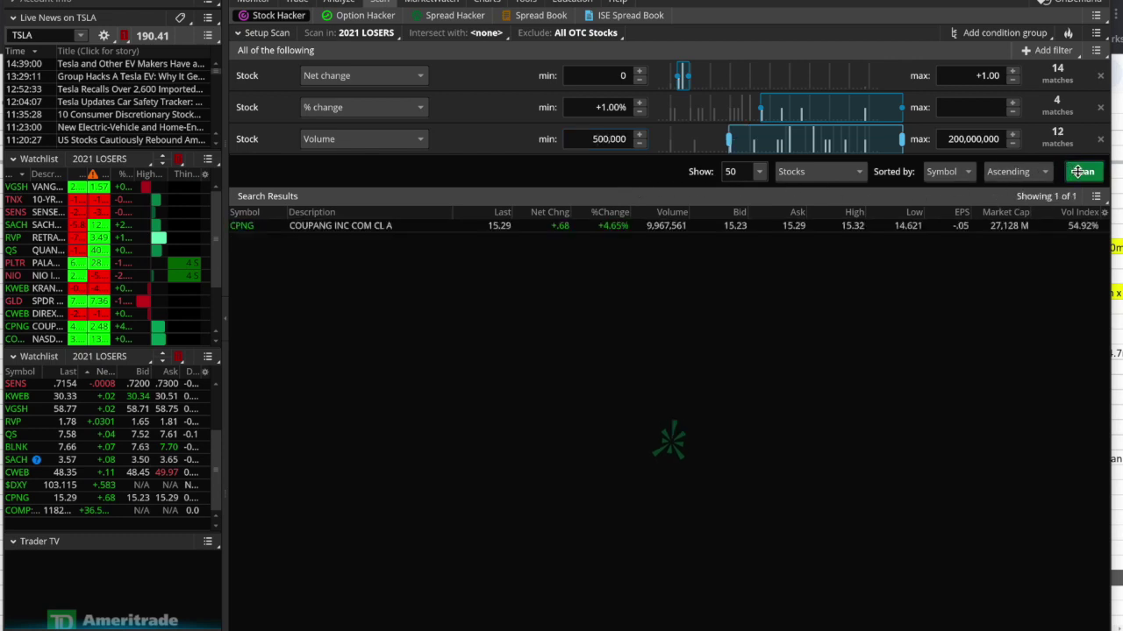
left_click(607, 139)
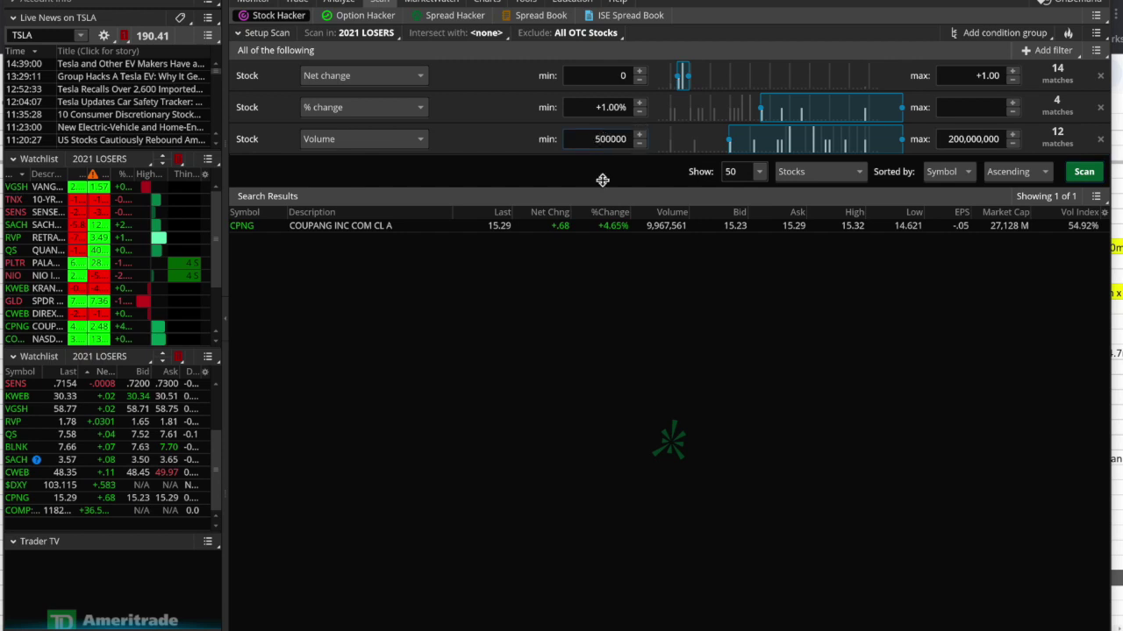
key("Delete")
key("Tab")
left_click(1079, 171)
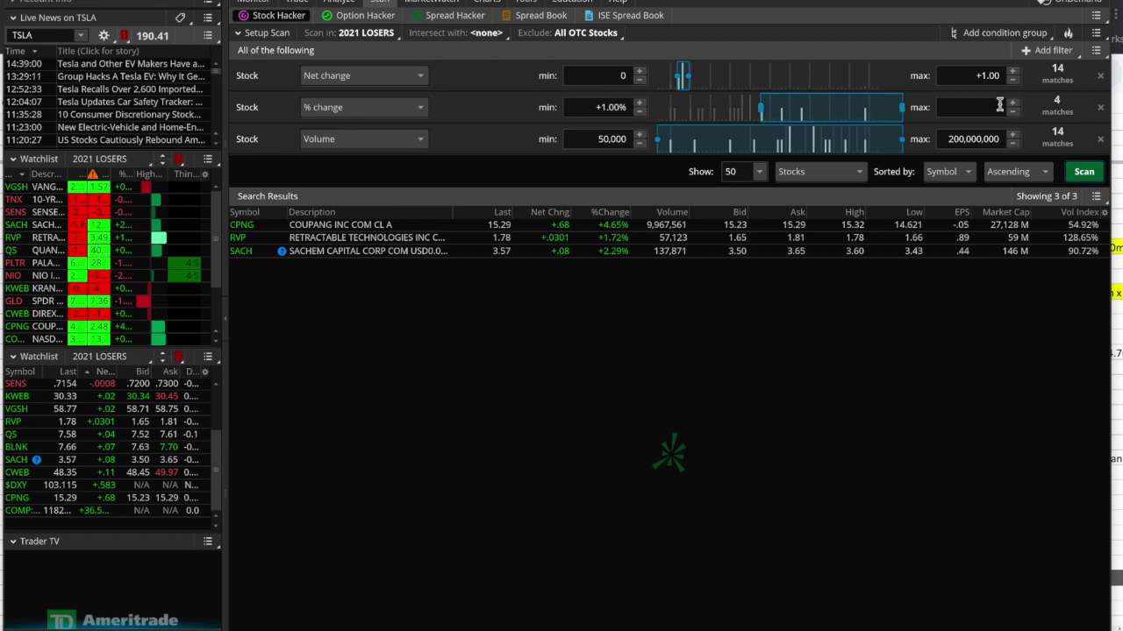
left_click(1002, 33)
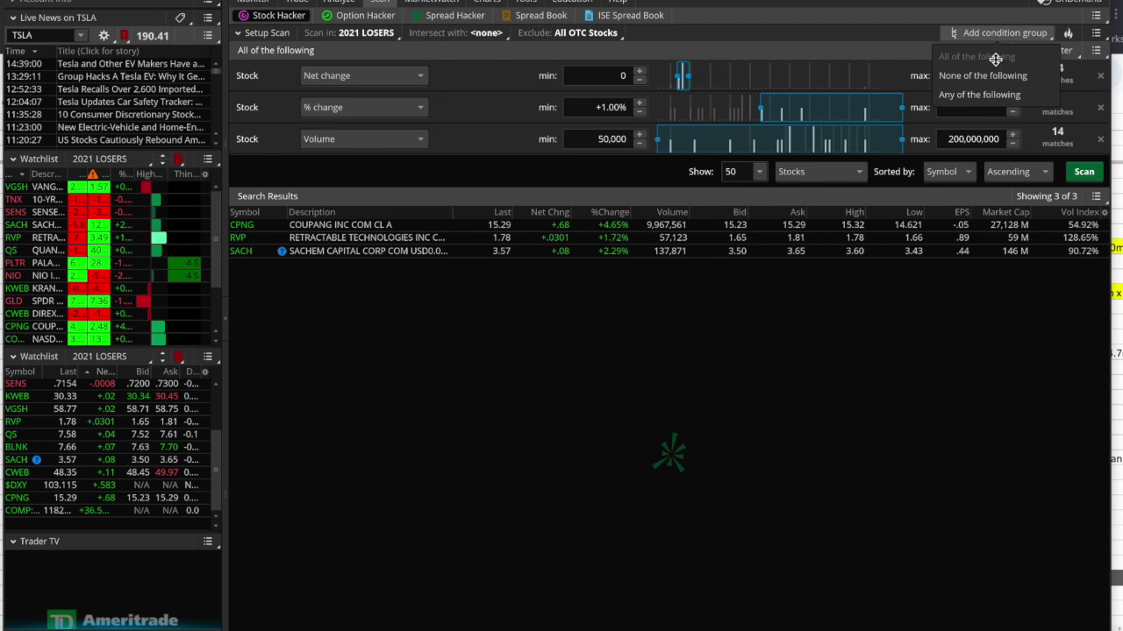
left_click(886, 52)
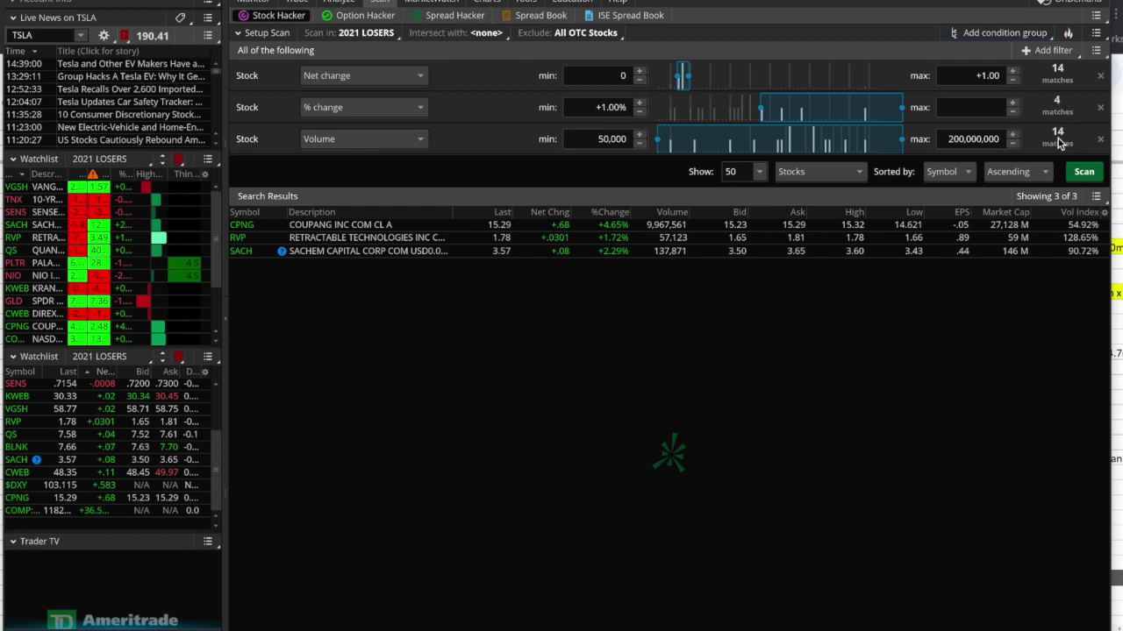
left_click(1084, 171)
- Add an option filter row set to Delta
left_click(1046, 53)
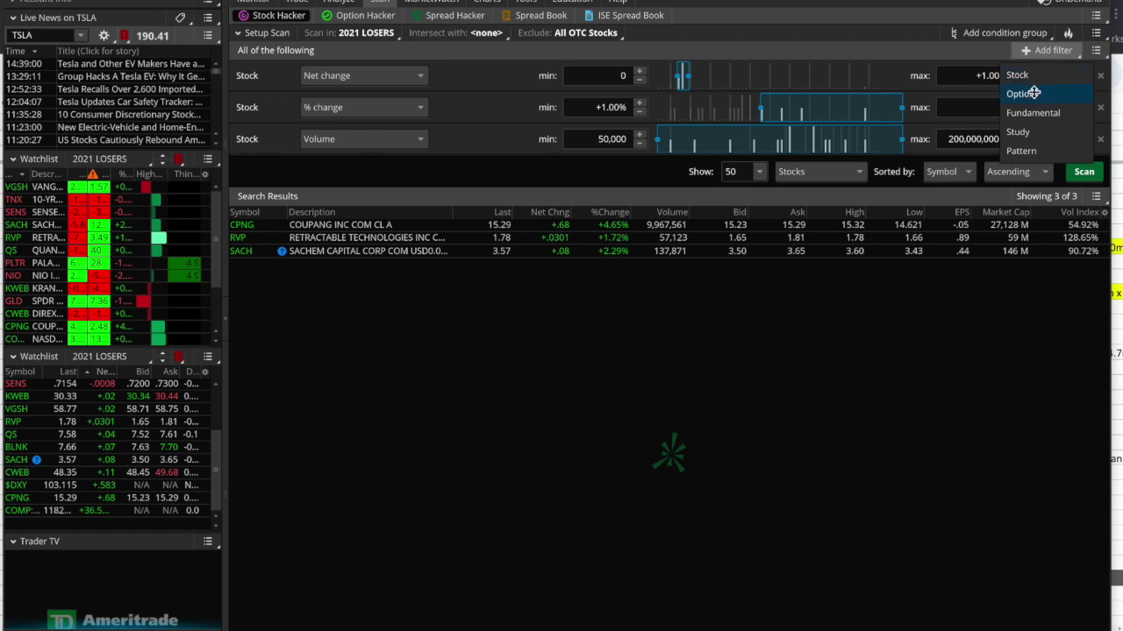
left_click(1034, 93)
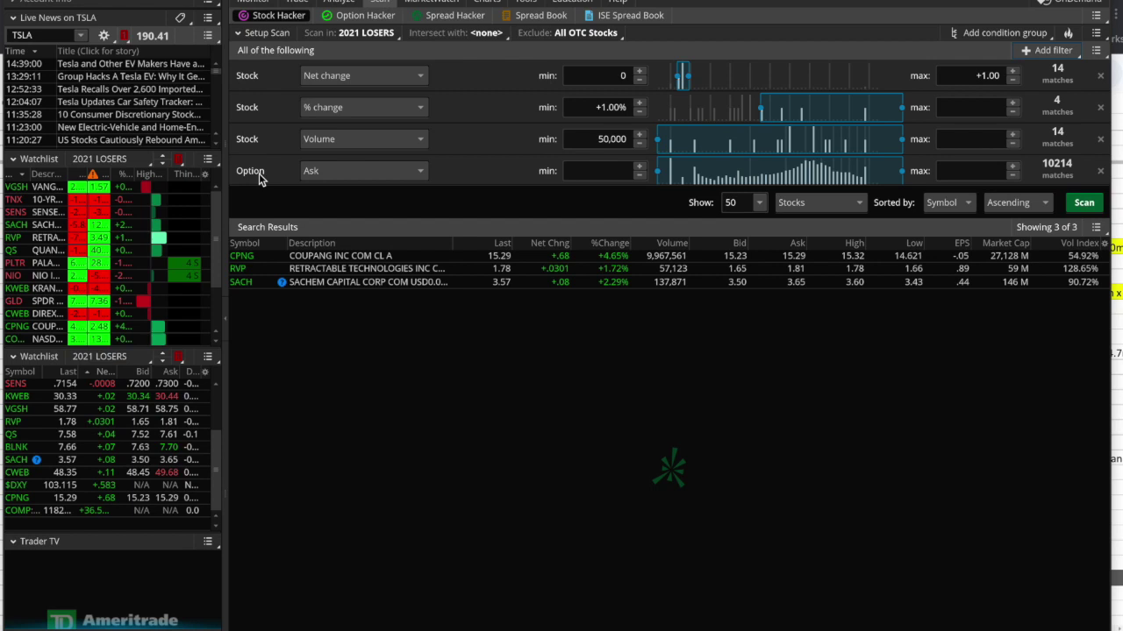
left_click(362, 173)
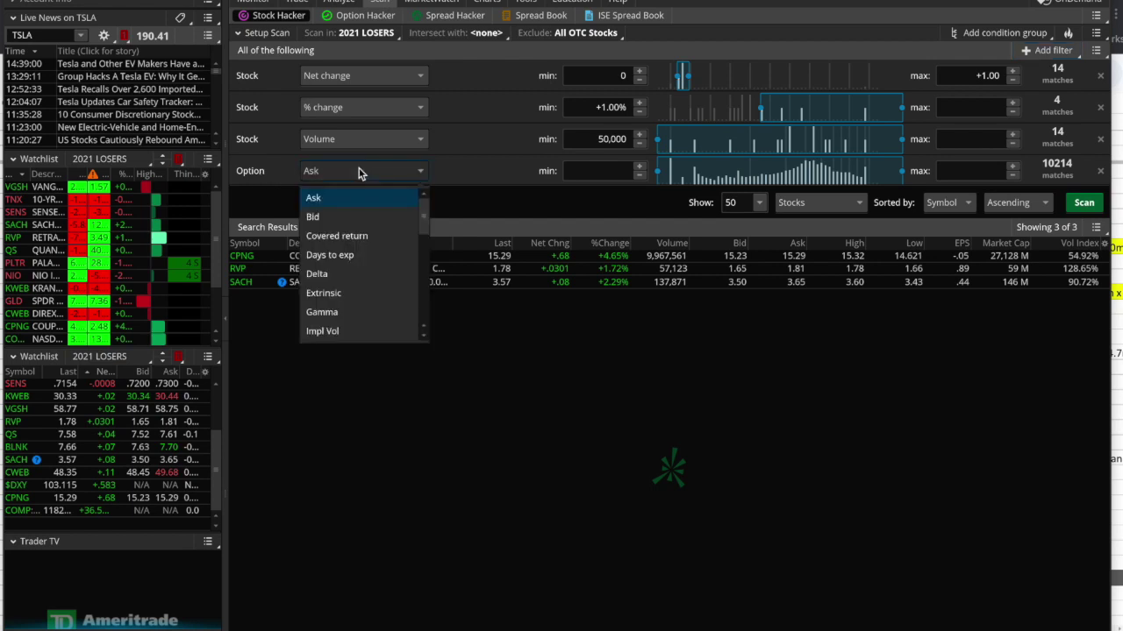
left_click(321, 273)
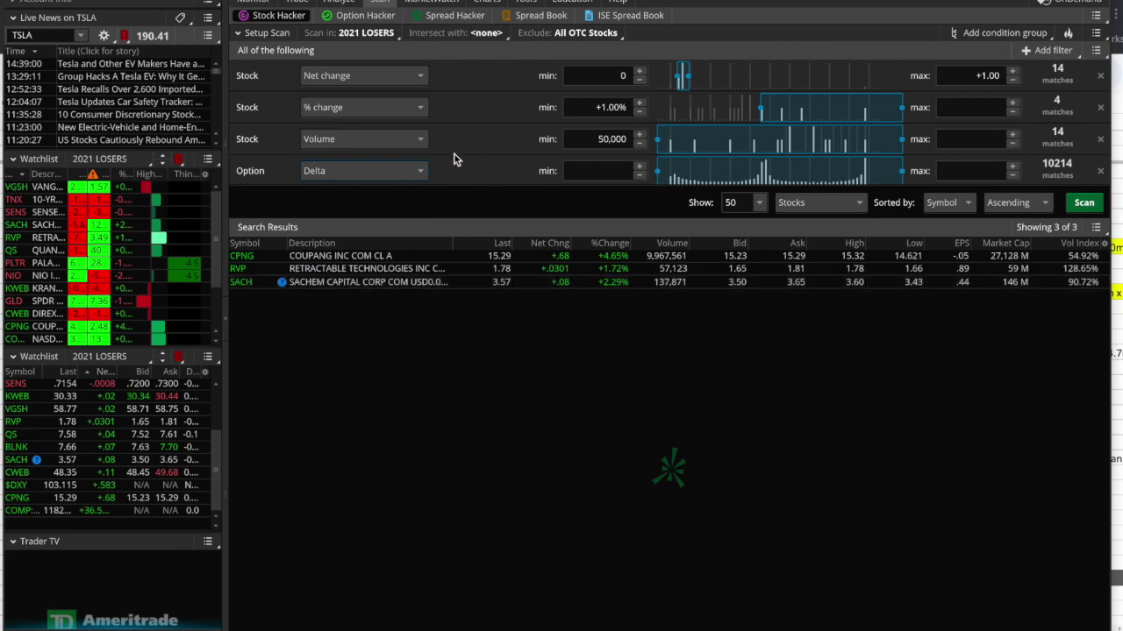
- Set the Delta minimum to .30 with the upper bound at 1.66, then rerun the scan
left_click(593, 171)
left_click_drag(599, 171, 646, 172)
type("0.30")
key("Tab")
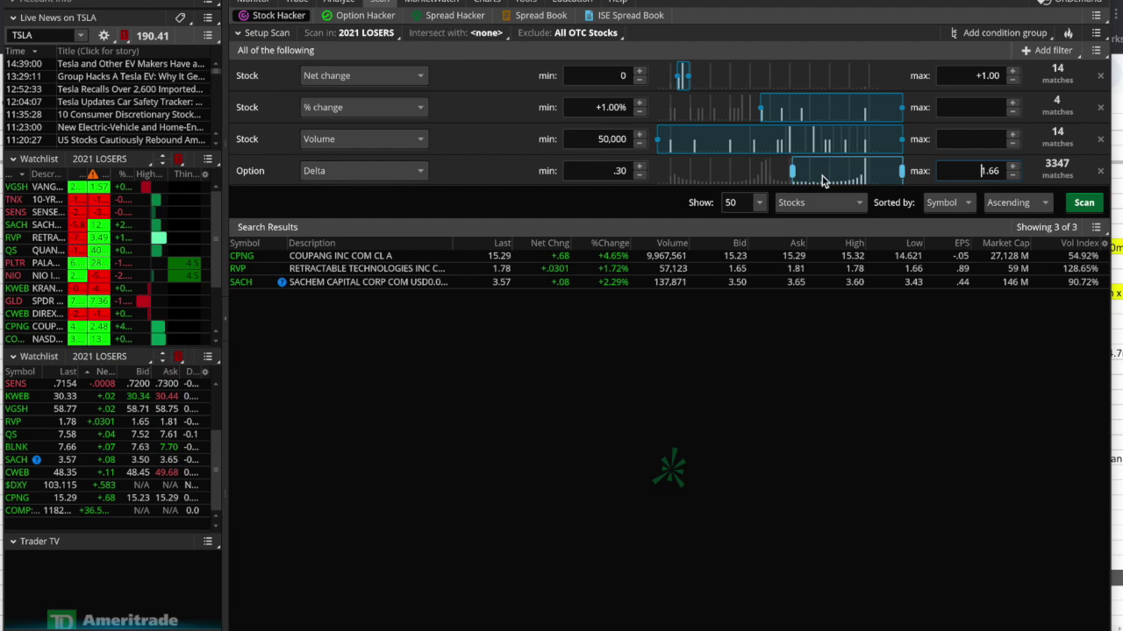
left_click_drag(792, 170, 803, 172)
left_click(639, 175)
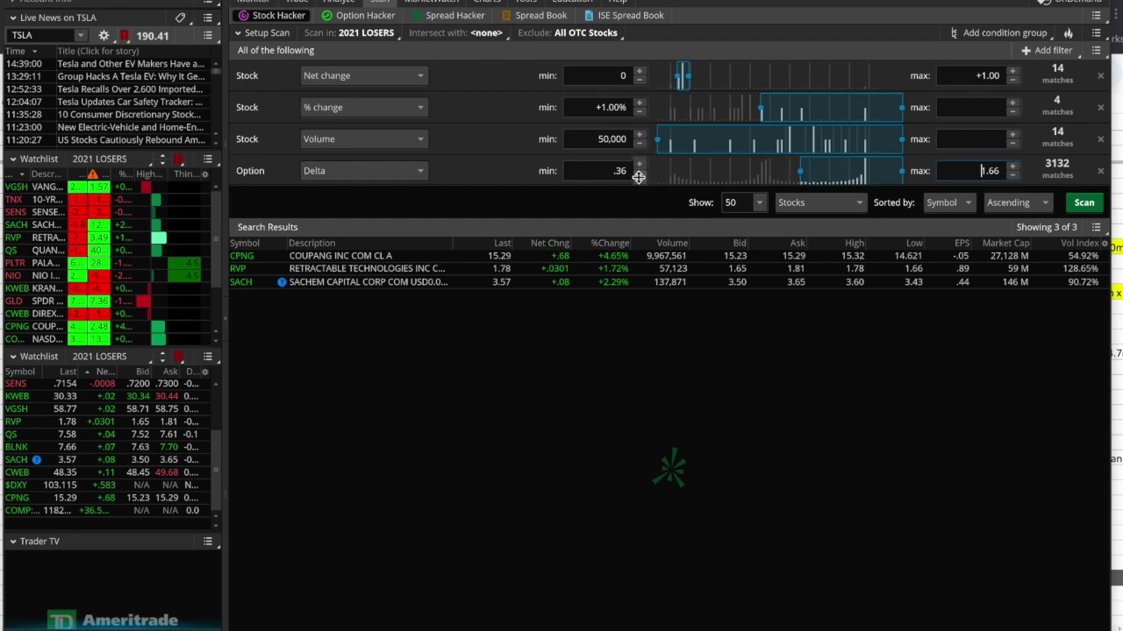
left_click(638, 175)
left_click(1084, 203)
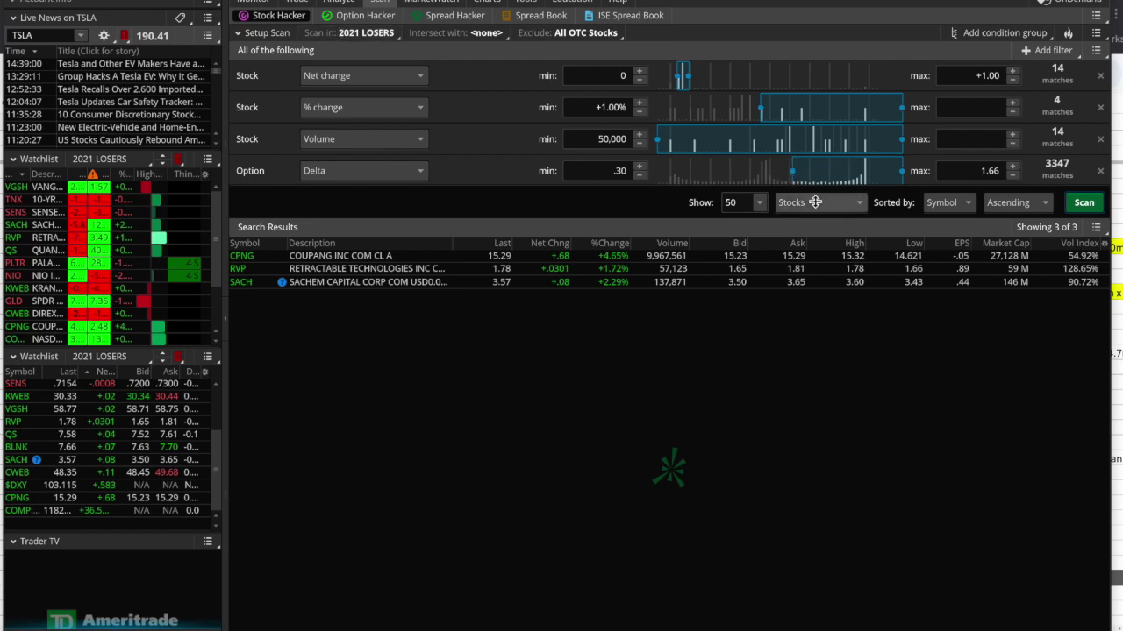
- Switch the result type to Options, scan, and open Customize search results
left_click(860, 203)
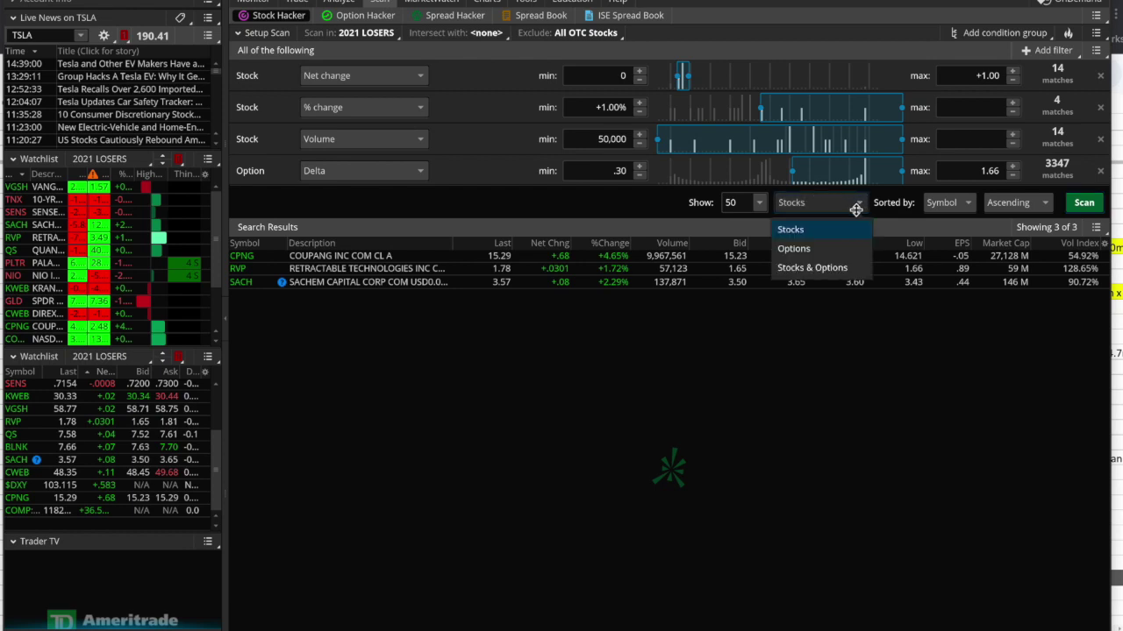
left_click(835, 252)
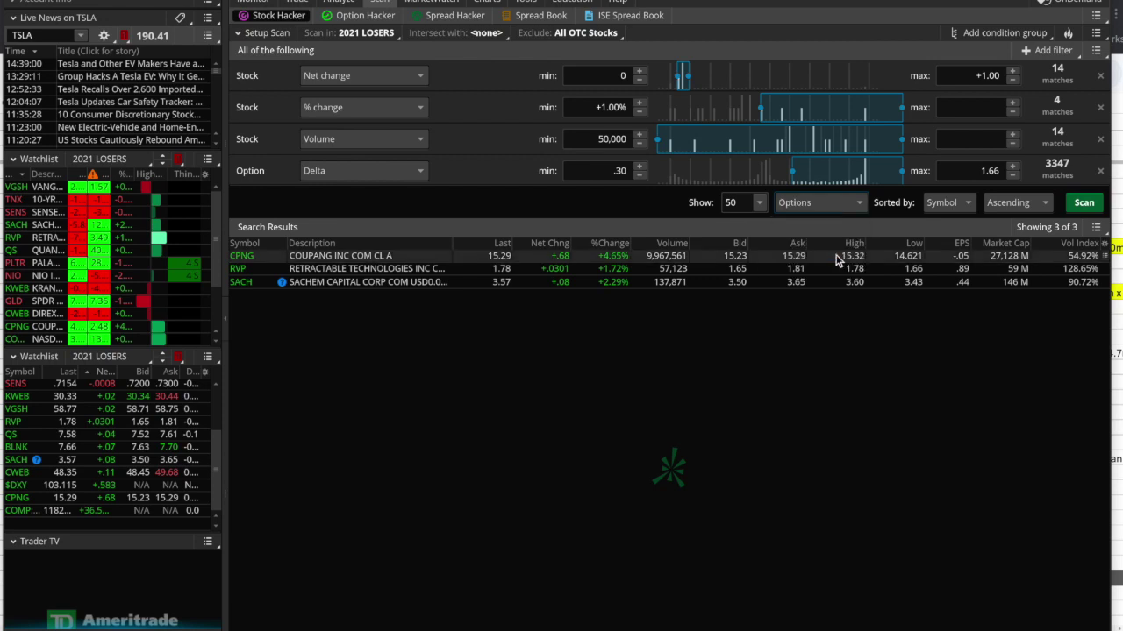
left_click(1084, 203)
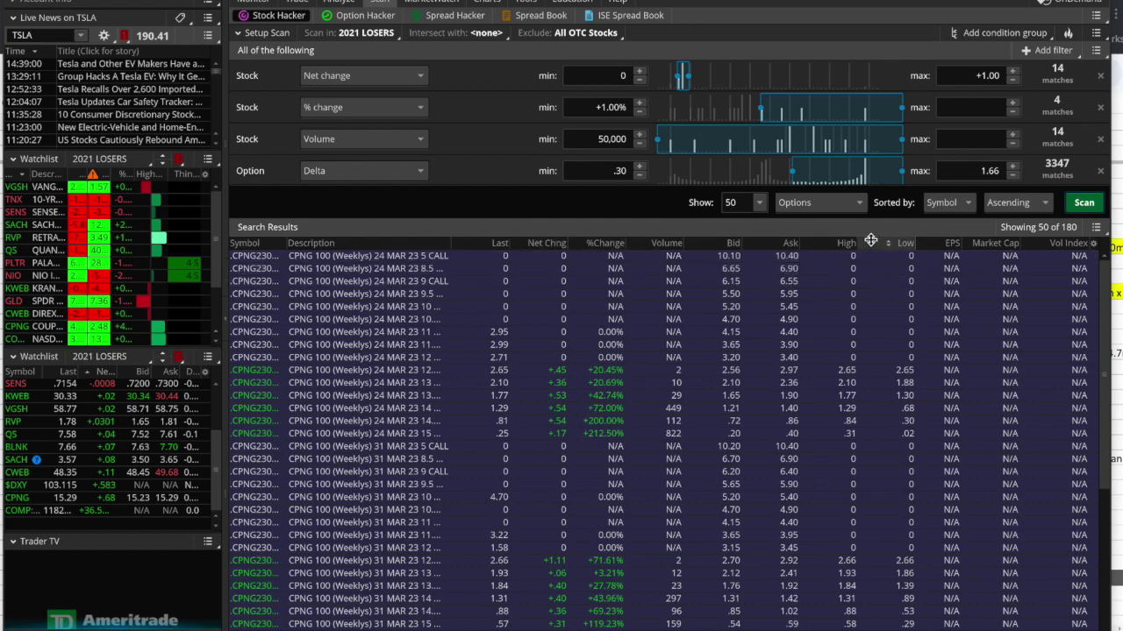
left_click(1093, 243)
left_click(1072, 263)
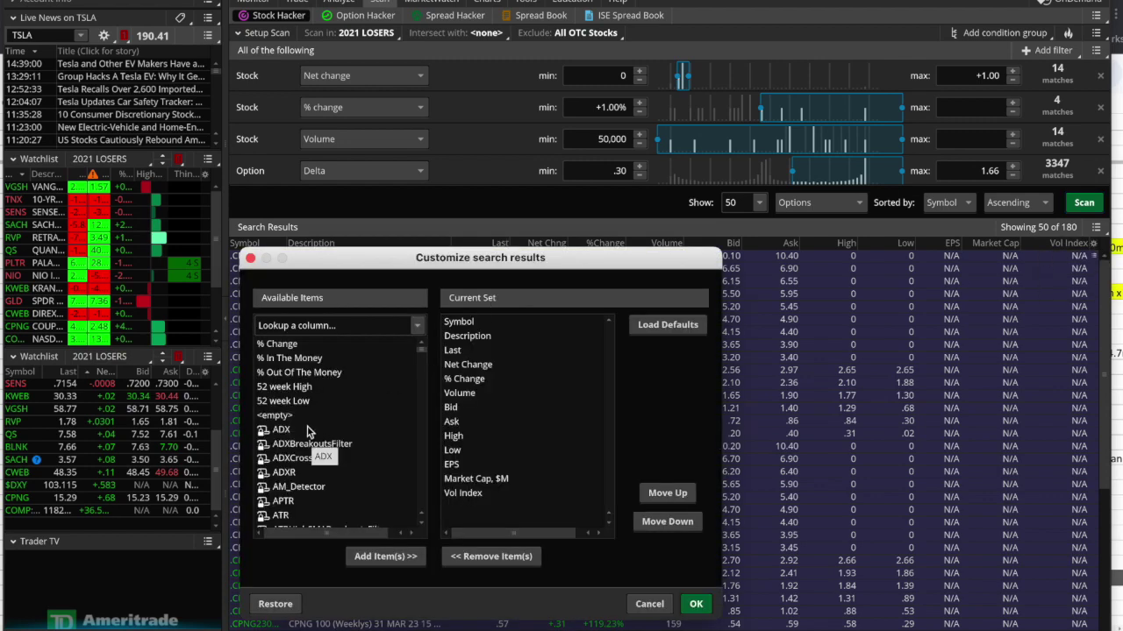
- Look up Delta, add it to the column set, and move it below % Change
left_click(305, 324)
type("delta")
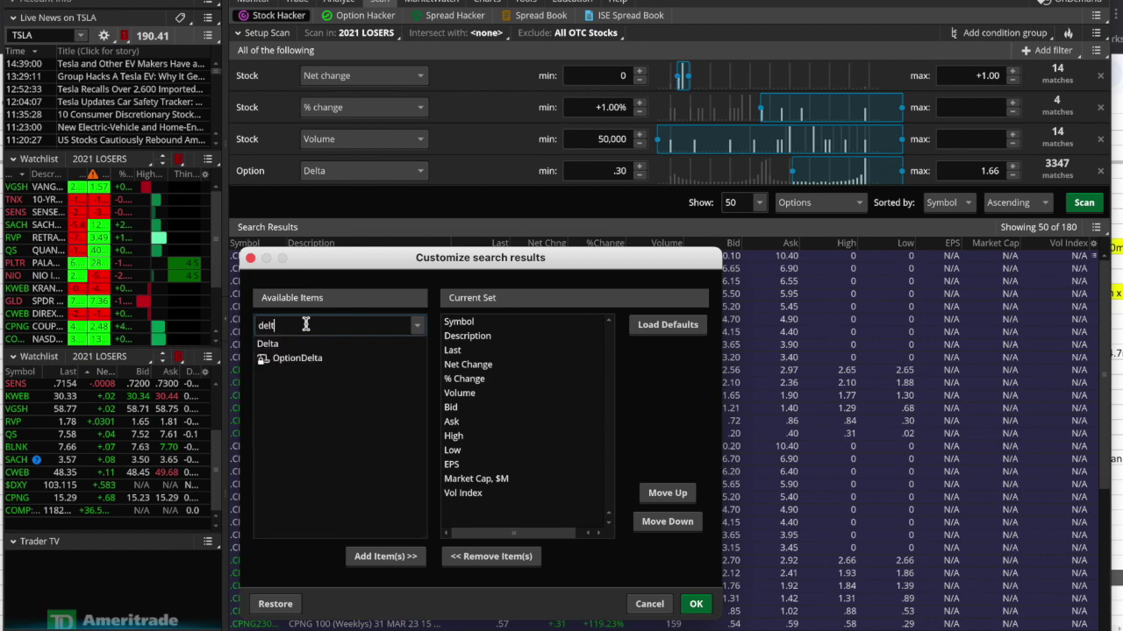
double_click(287, 344)
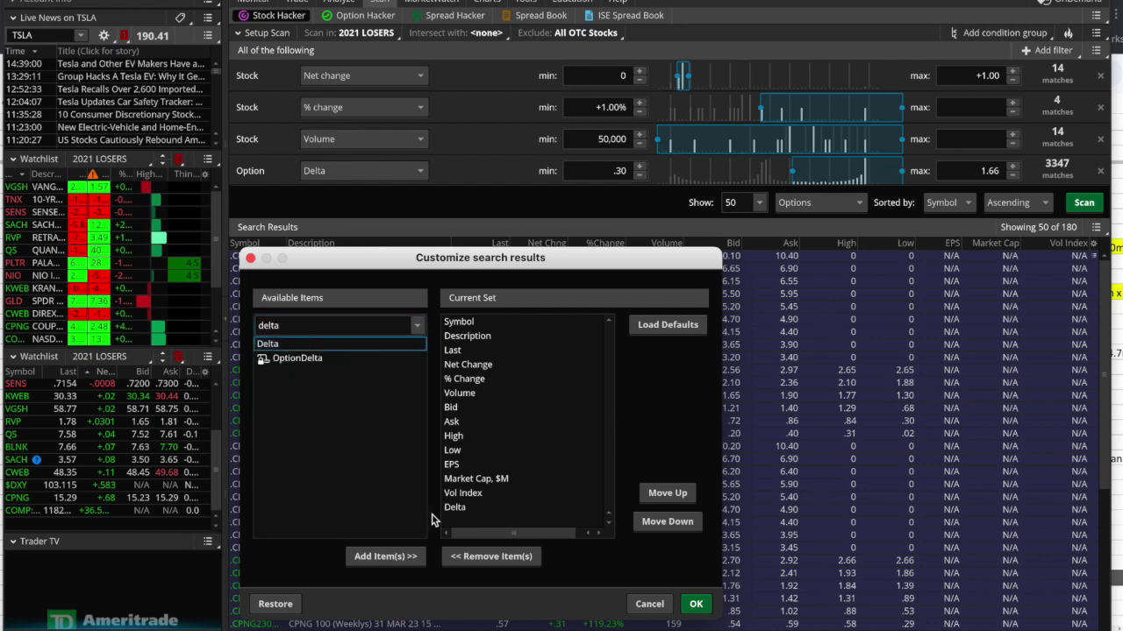
left_click(462, 509)
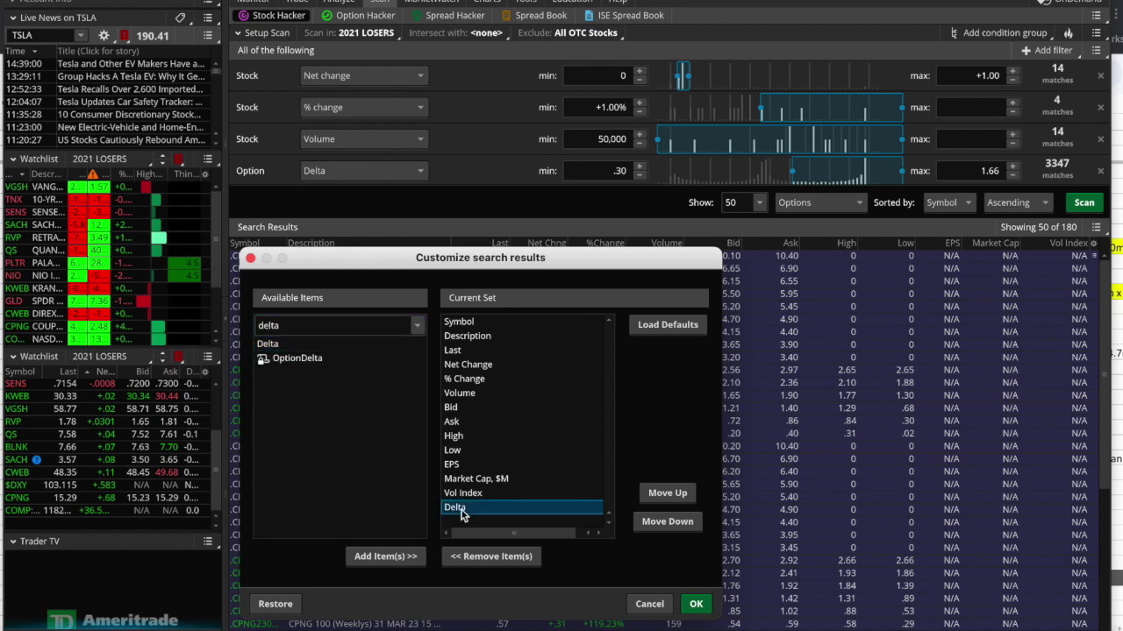
left_click(663, 494)
left_click(663, 495)
left_click(663, 494)
left_click(663, 495)
left_click(663, 495)
left_click(661, 496)
left_click(661, 496)
left_click(661, 497)
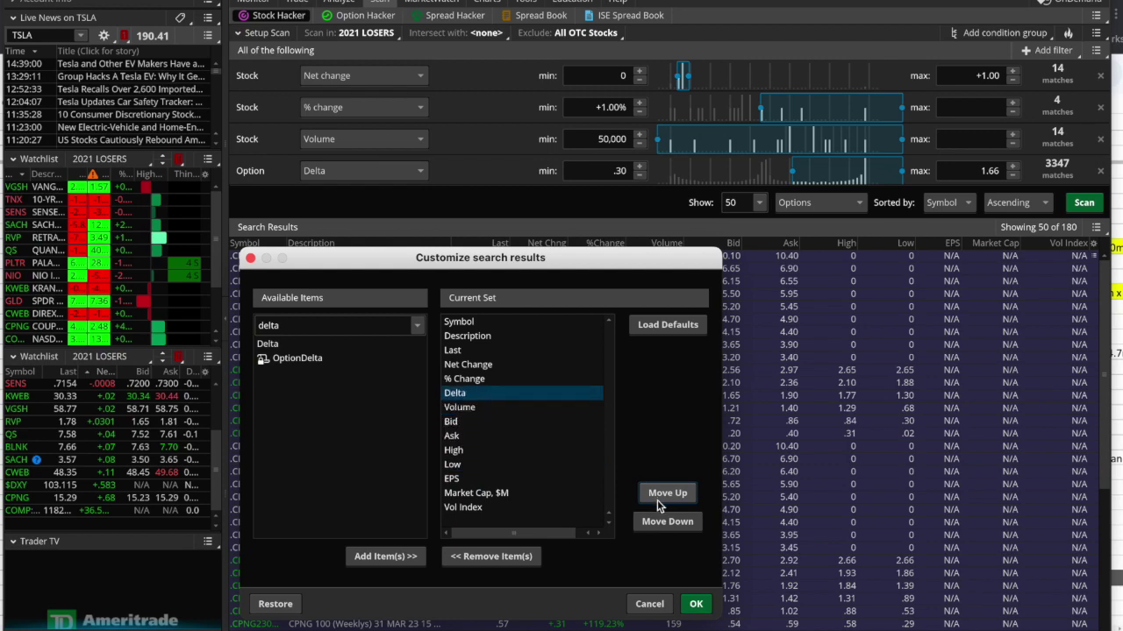
left_click(695, 604)
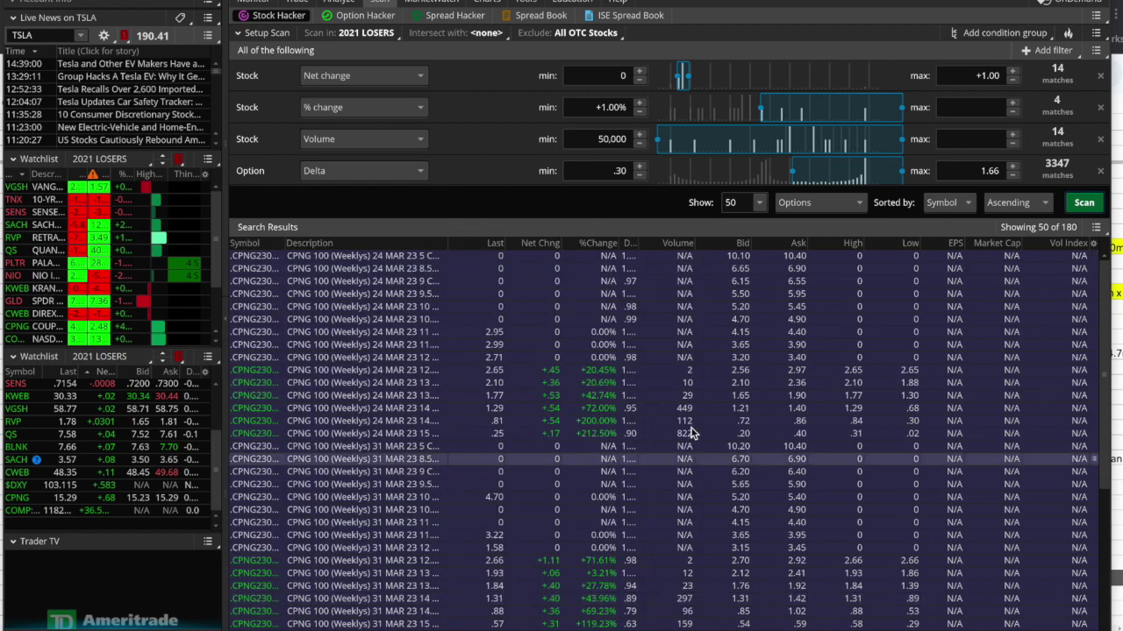
- Widen the Delta column and sort the option results by Delta ascending
left_click_drag(637, 243, 685, 241)
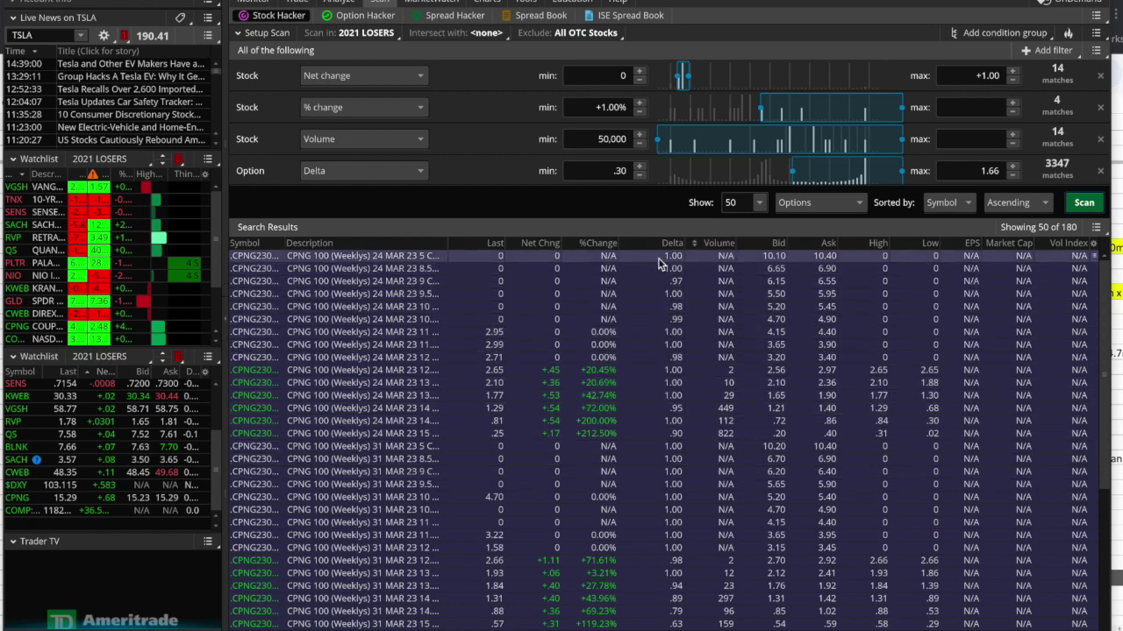
left_click(651, 244)
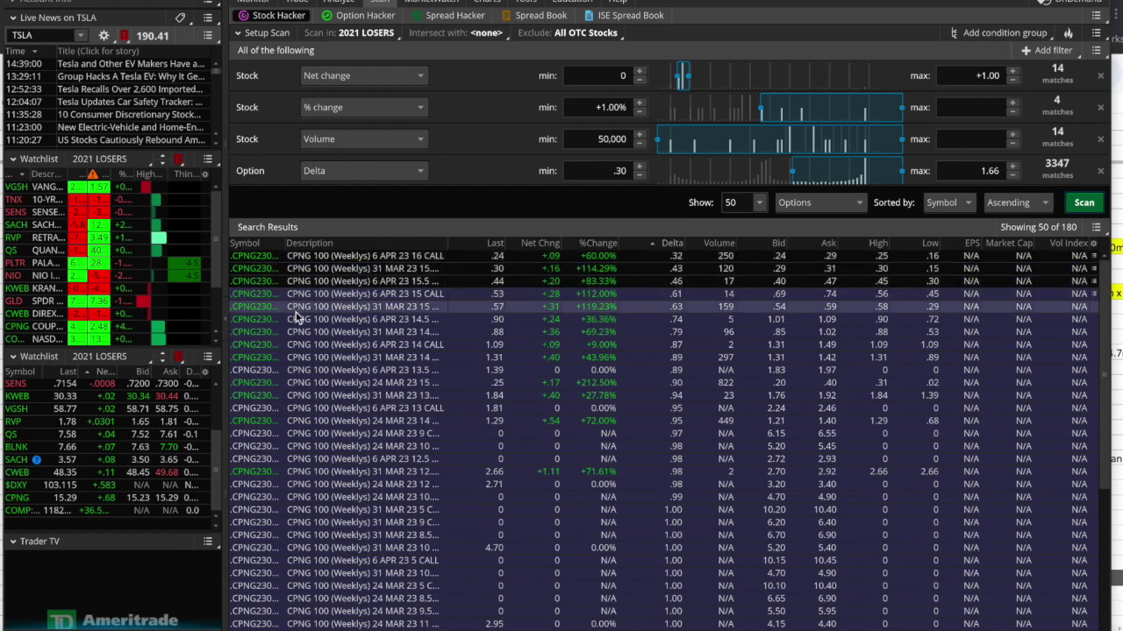
scroll(347, 428, "down", 6)
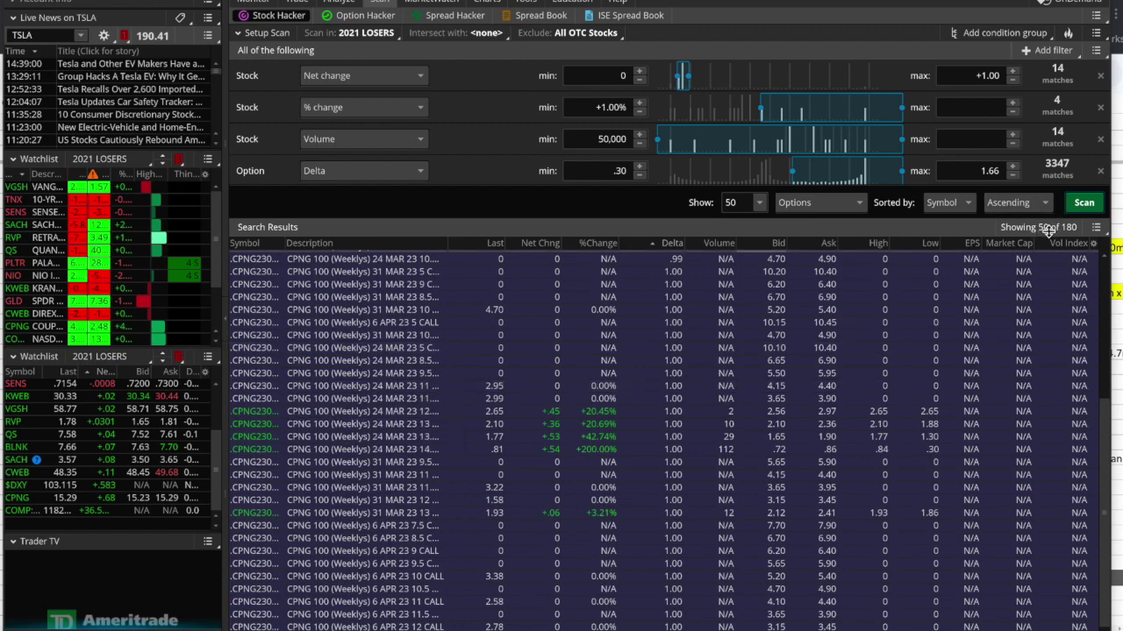
- Raise the result limit to 200 and rerun the scan to list all 180 contracts
left_click(758, 202)
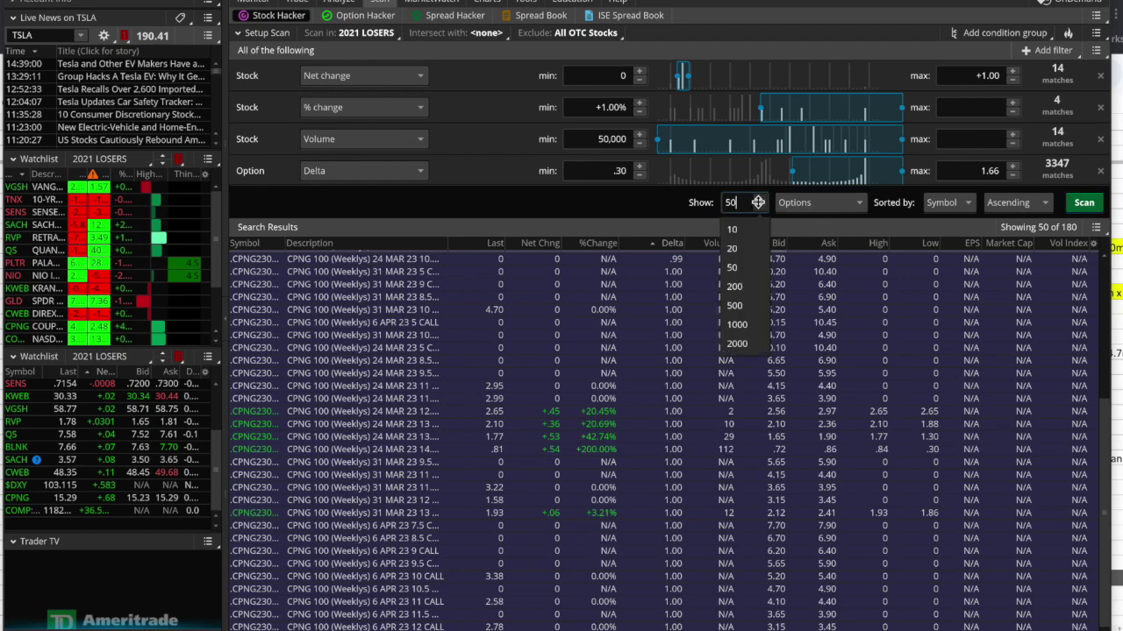
left_click(742, 285)
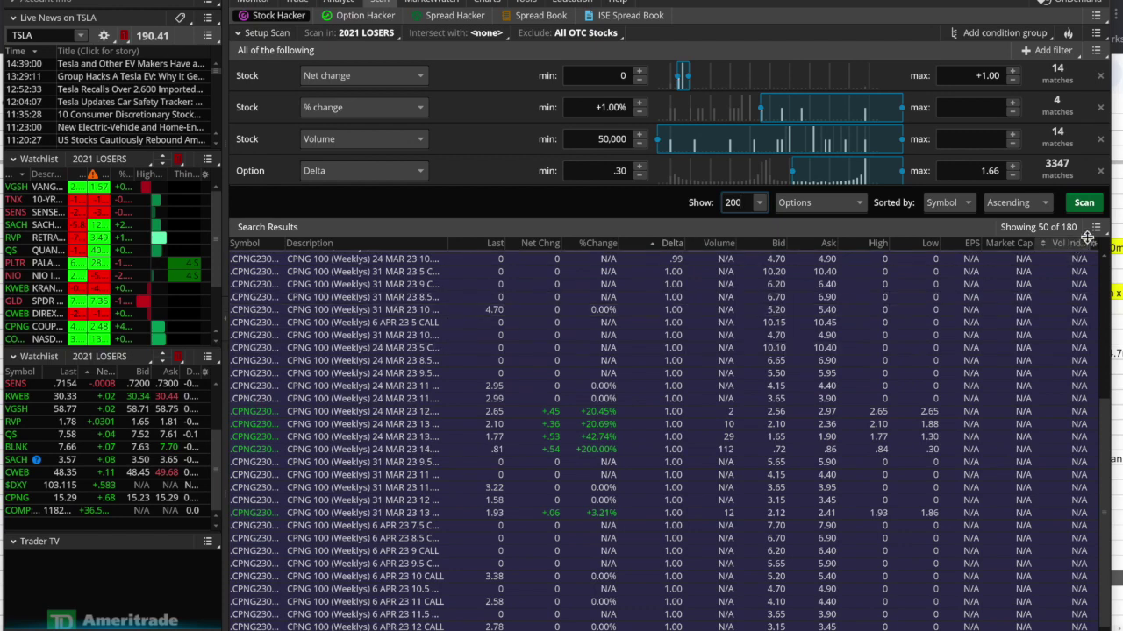
left_click(1084, 203)
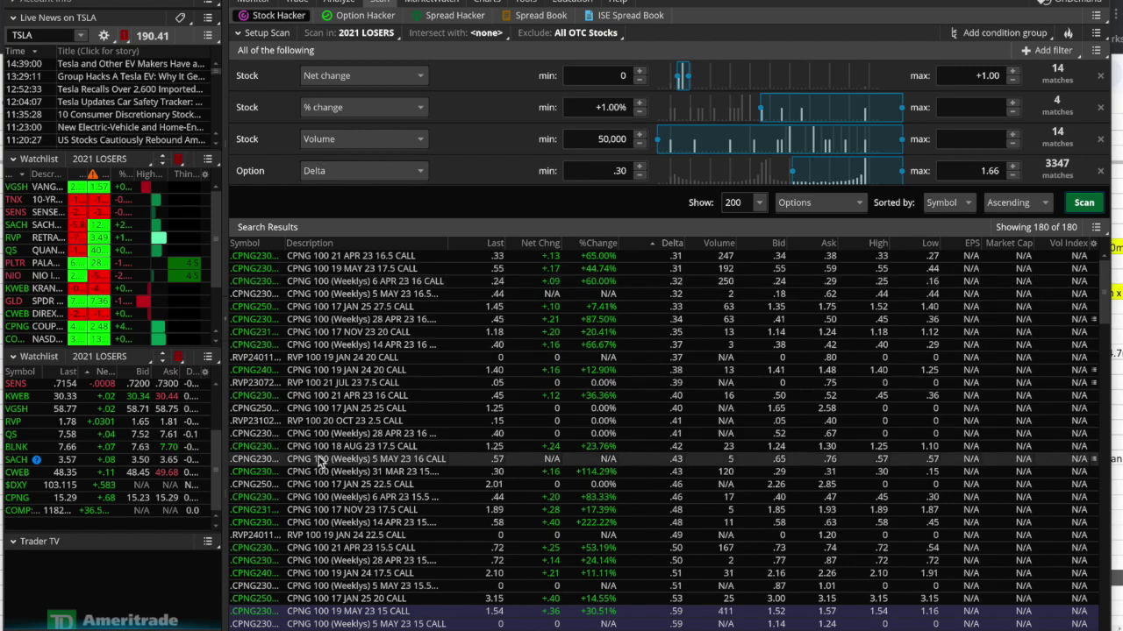
scroll(301, 372, "down", 7)
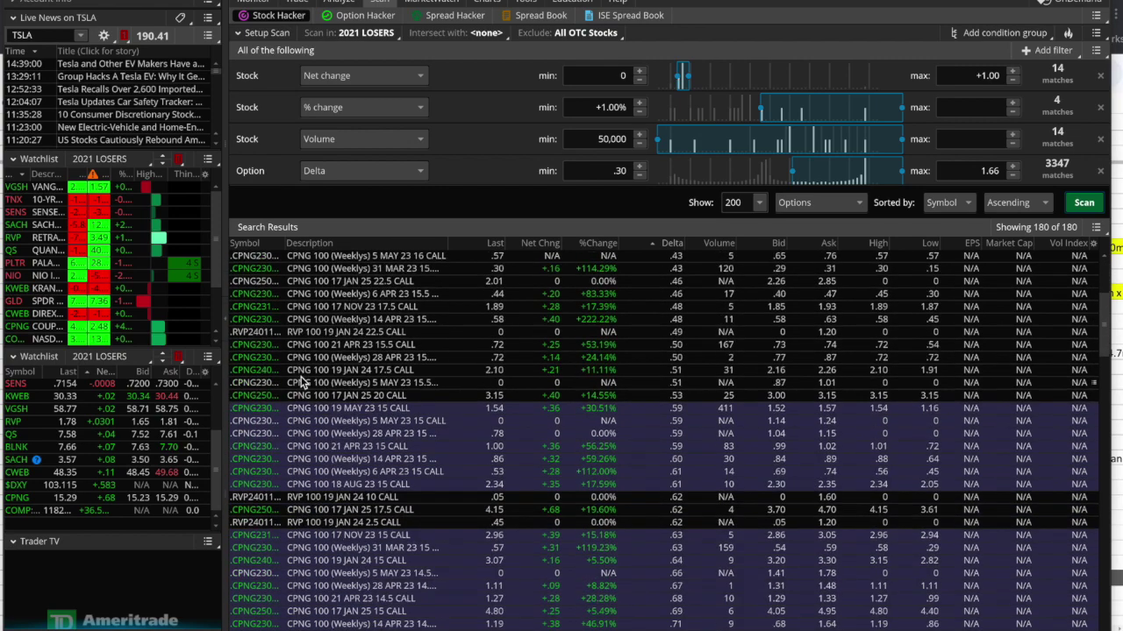
scroll(301, 382, "down", 15)
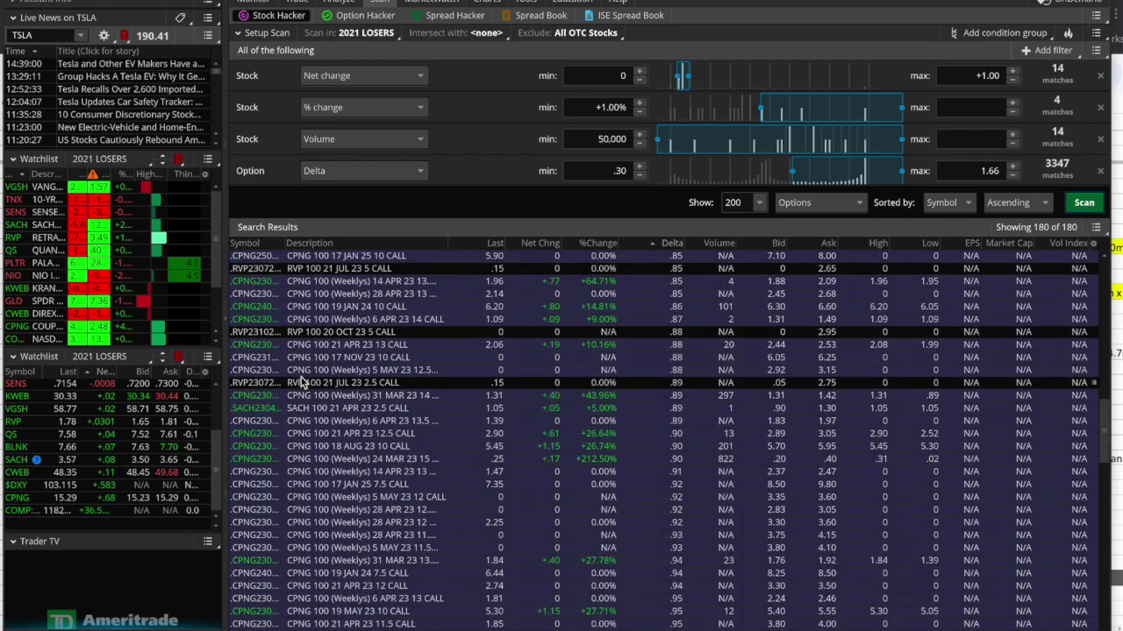
scroll(316, 369, "up", 20)
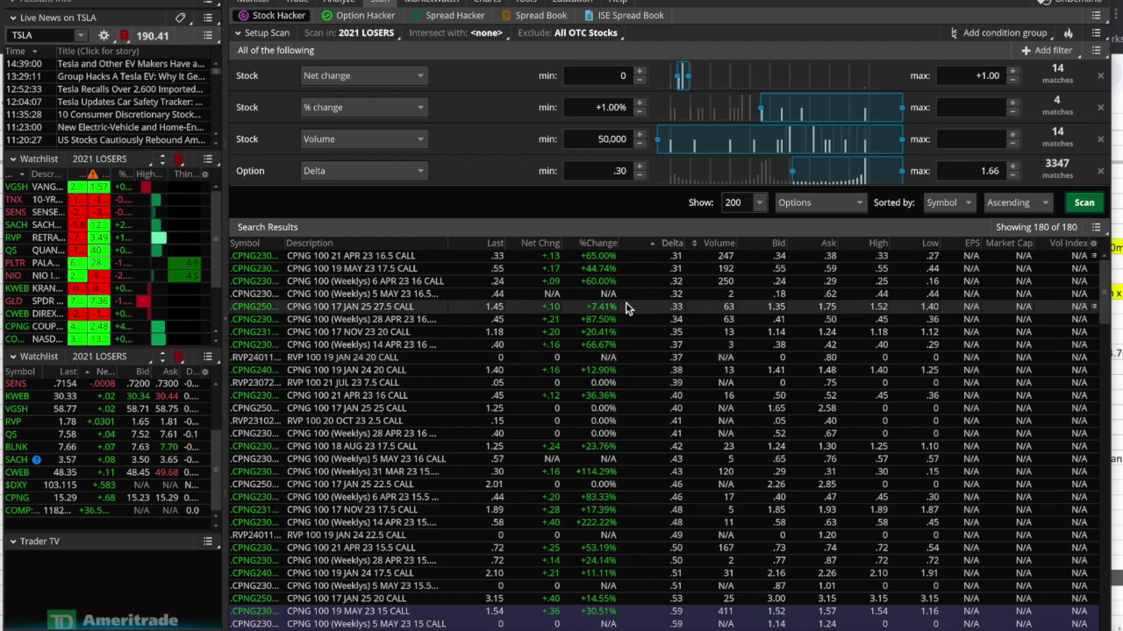
- Switch results back to Stocks, rerun the scan, and select SACH to check its earnings info
left_click(853, 203)
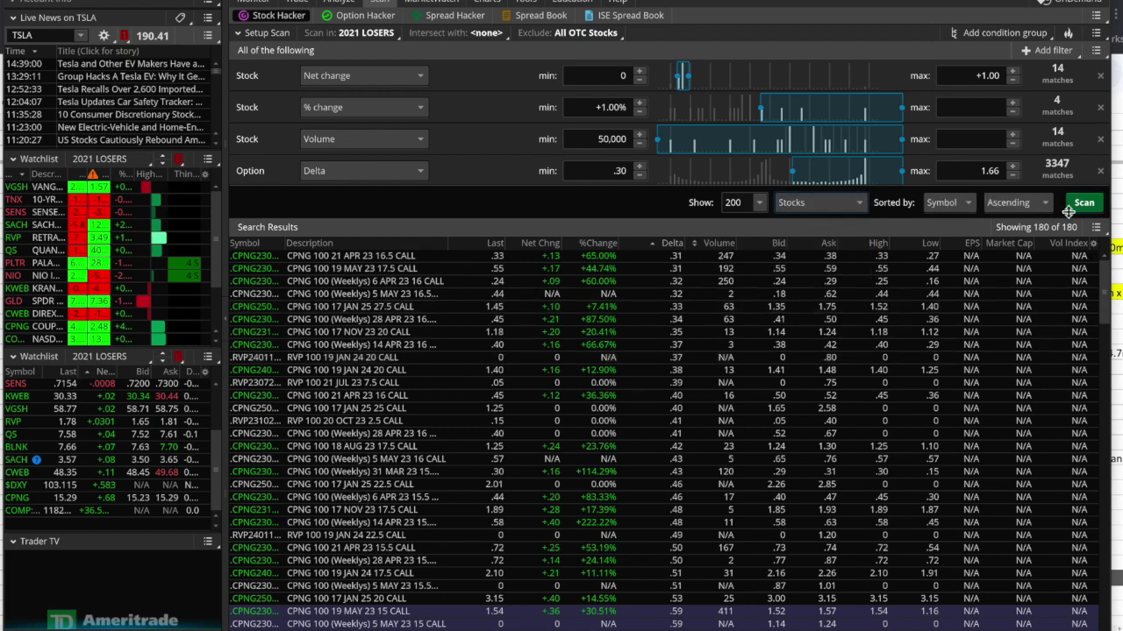
left_click(1085, 203)
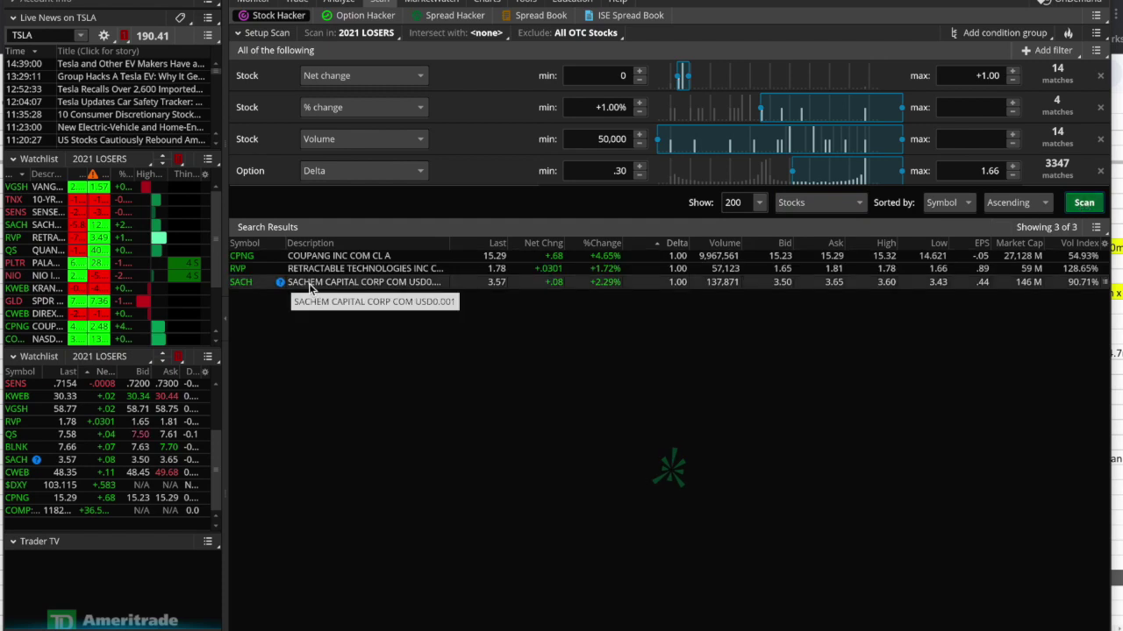
left_click(279, 286)
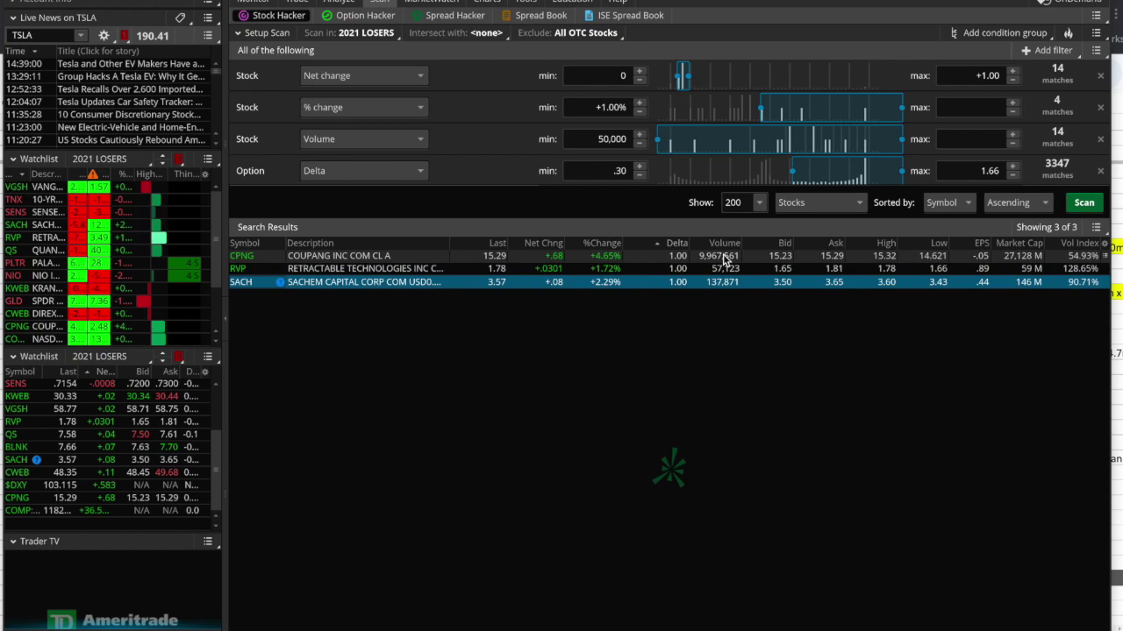
left_click(851, 208)
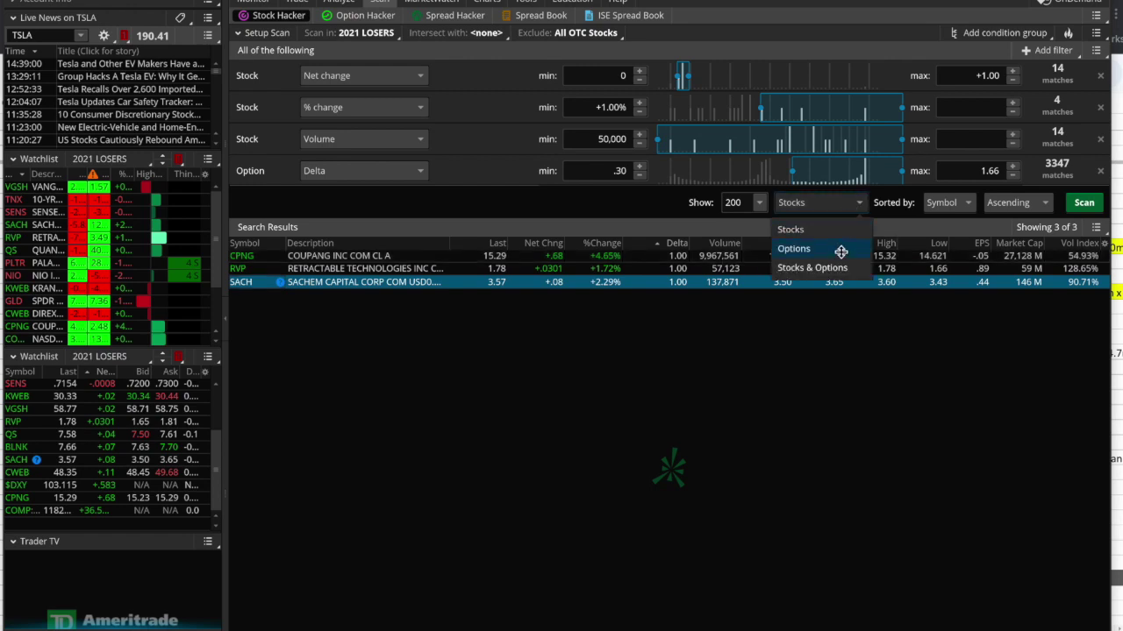
left_click(888, 221)
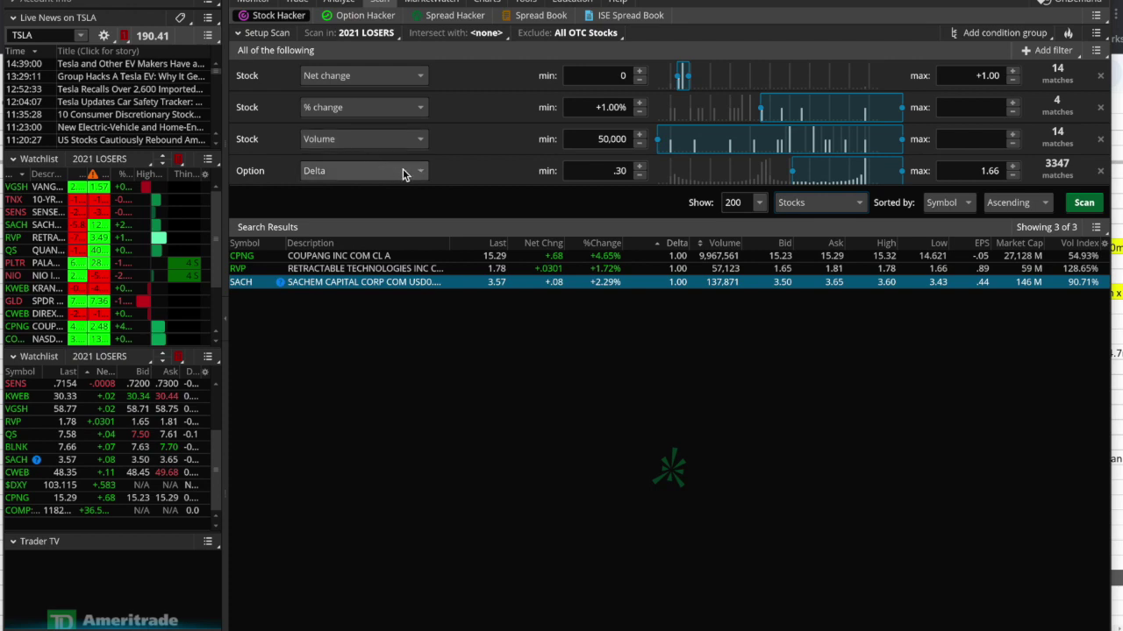
- Change the option filter to Impl Vol from 0.00% to 33338.65% and run the scan
left_click(1034, 52)
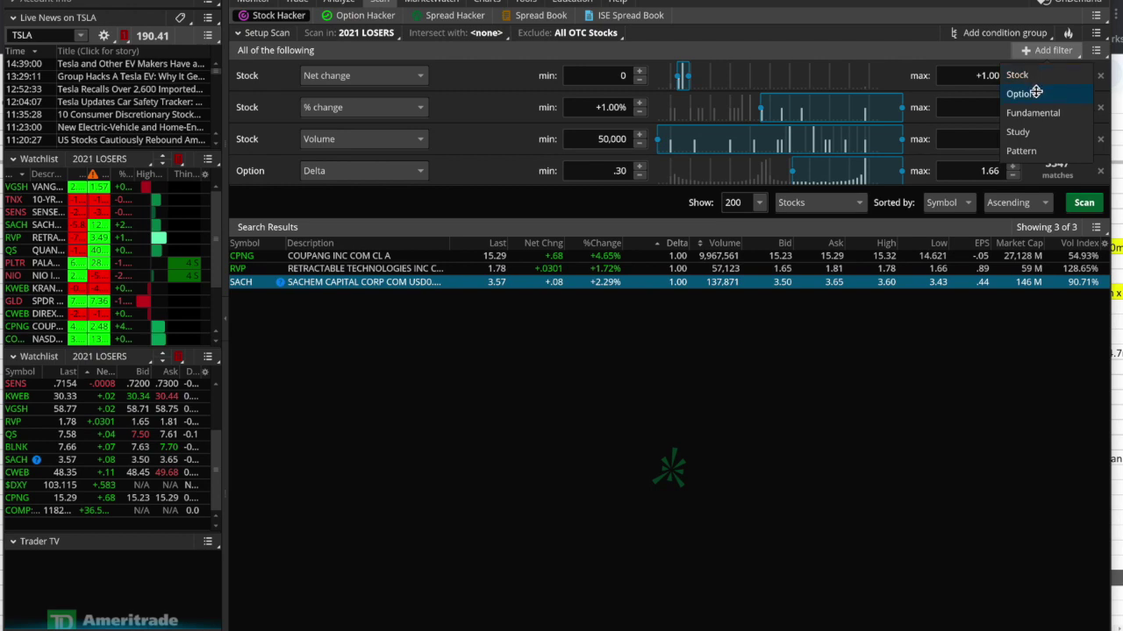
left_click(473, 172)
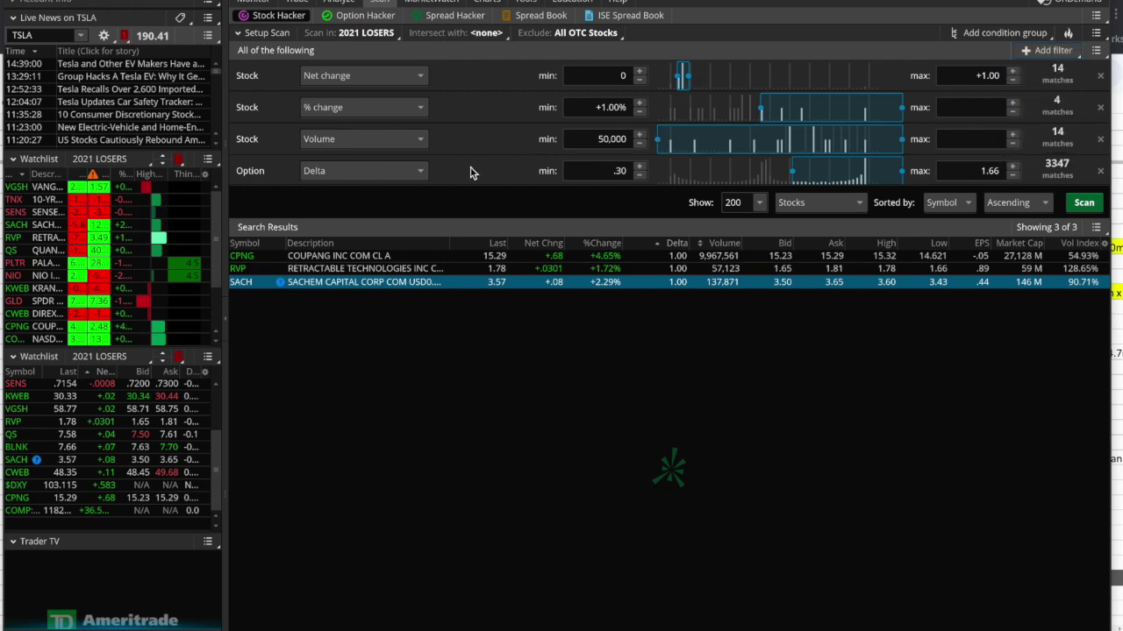
left_click(421, 171)
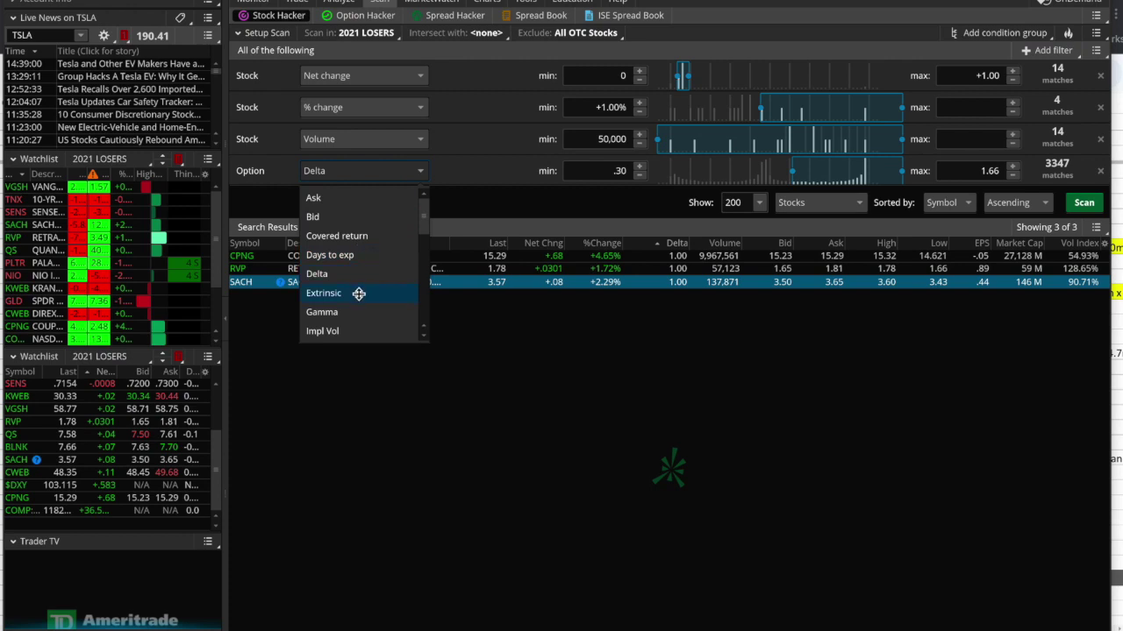
scroll(357, 309, "down", 3)
scroll(358, 309, "up", 3)
scroll(419, 334, "down", 4)
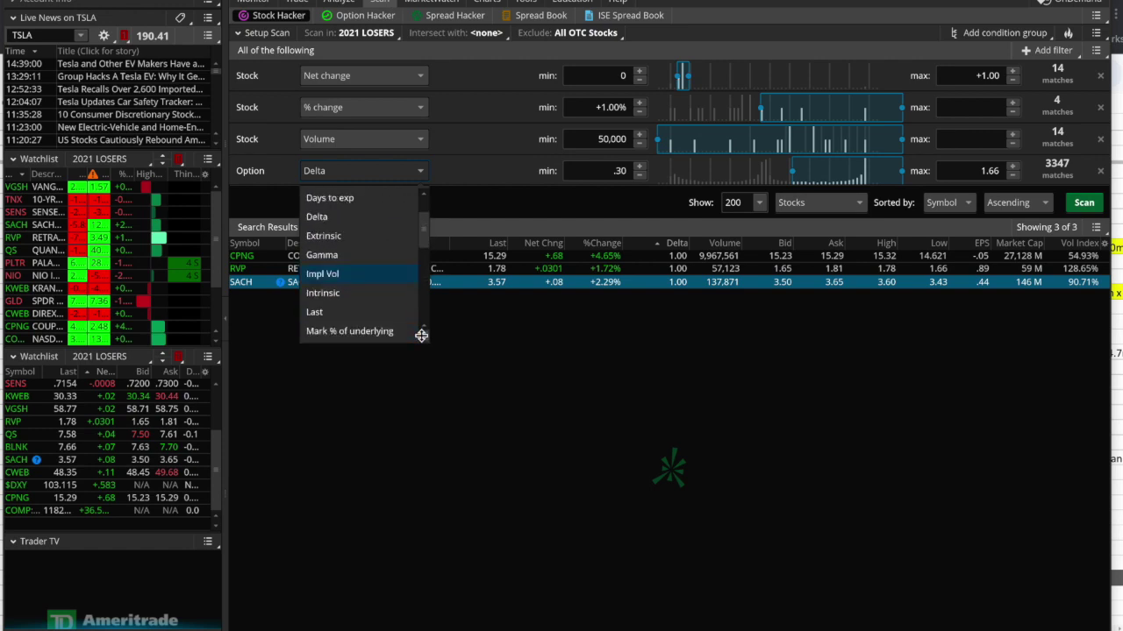
left_click(355, 255)
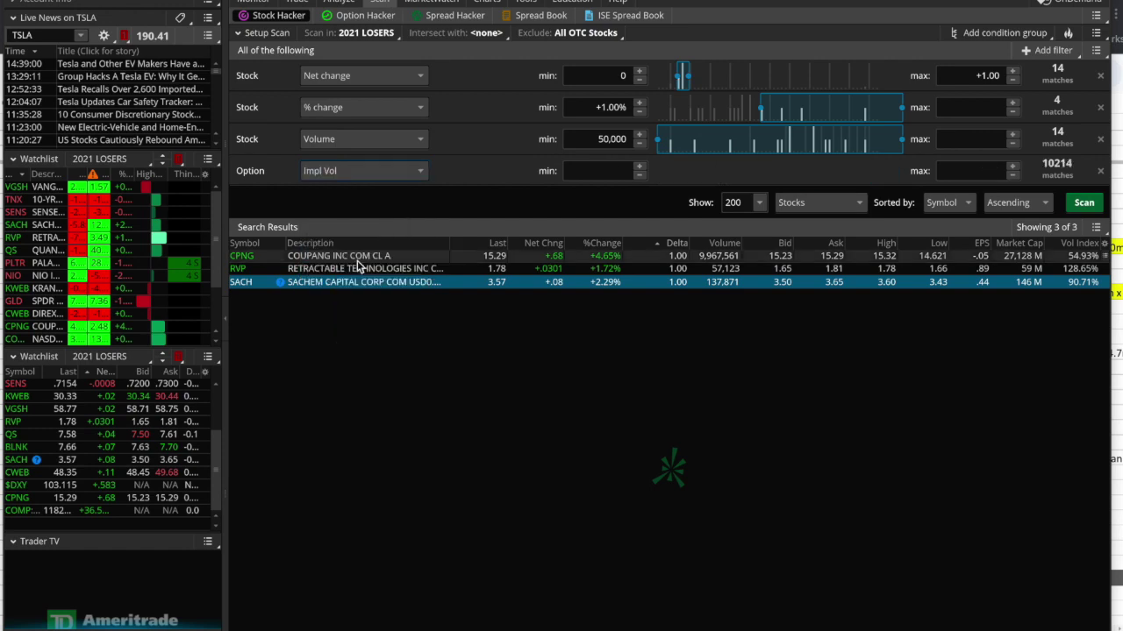
left_click(600, 170)
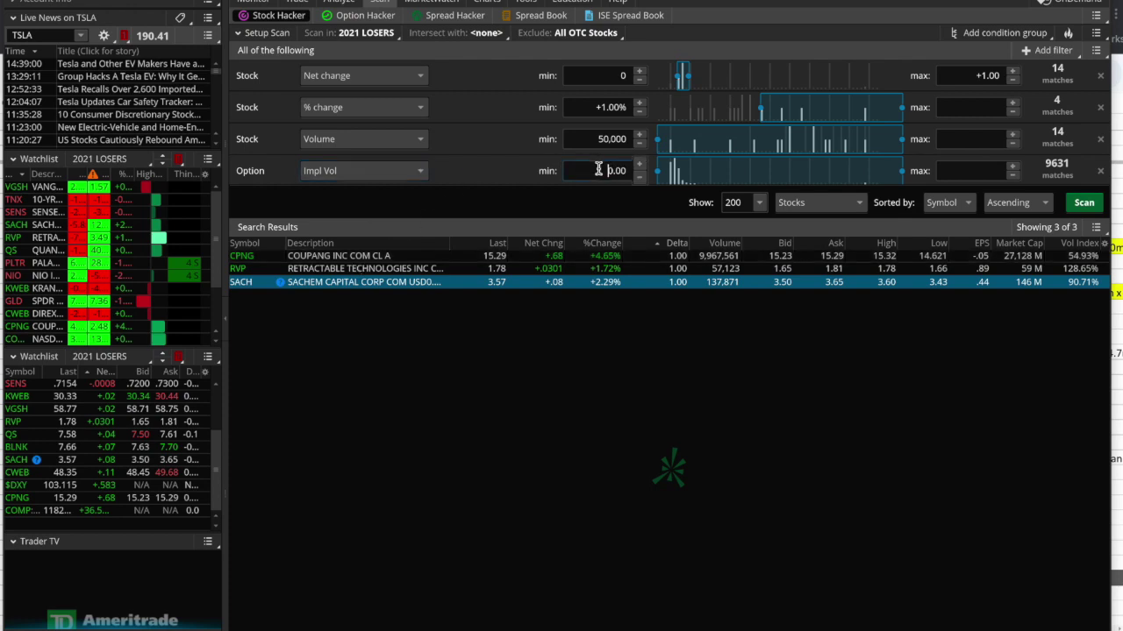
left_click(957, 170)
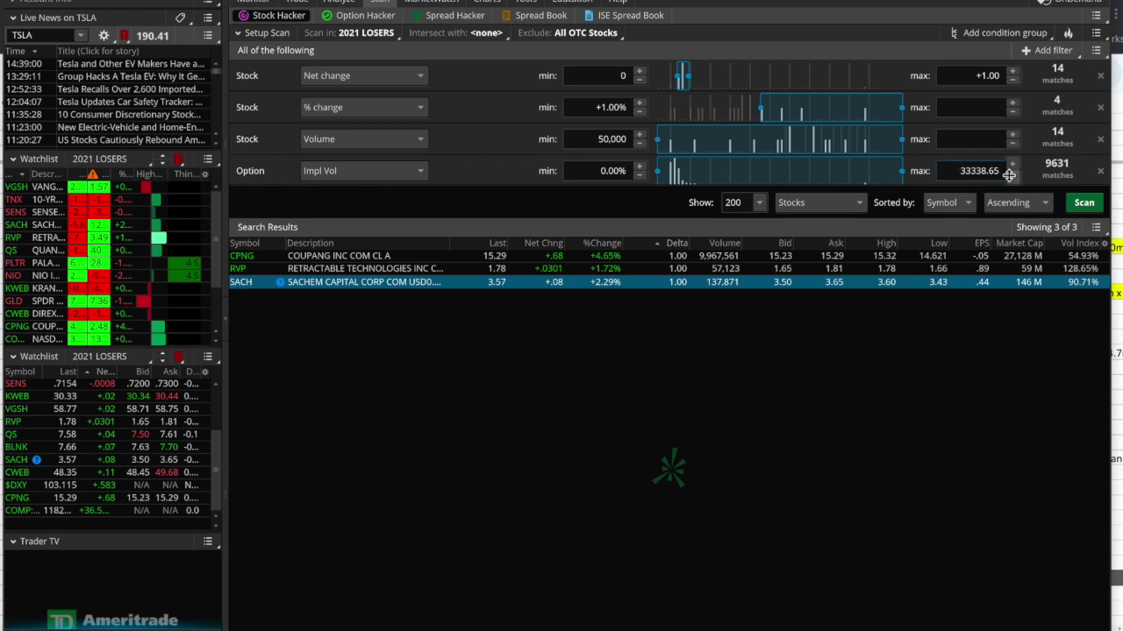
left_click(1084, 203)
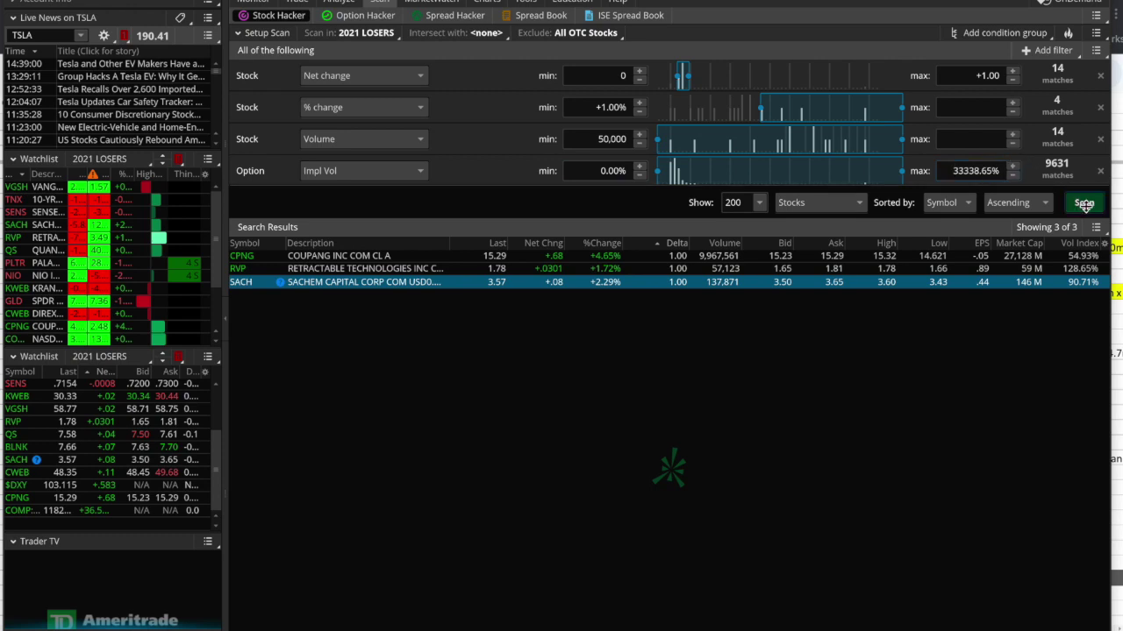
- Set the results to return Options and rerun the scan
left_click(838, 206)
left_click(827, 245)
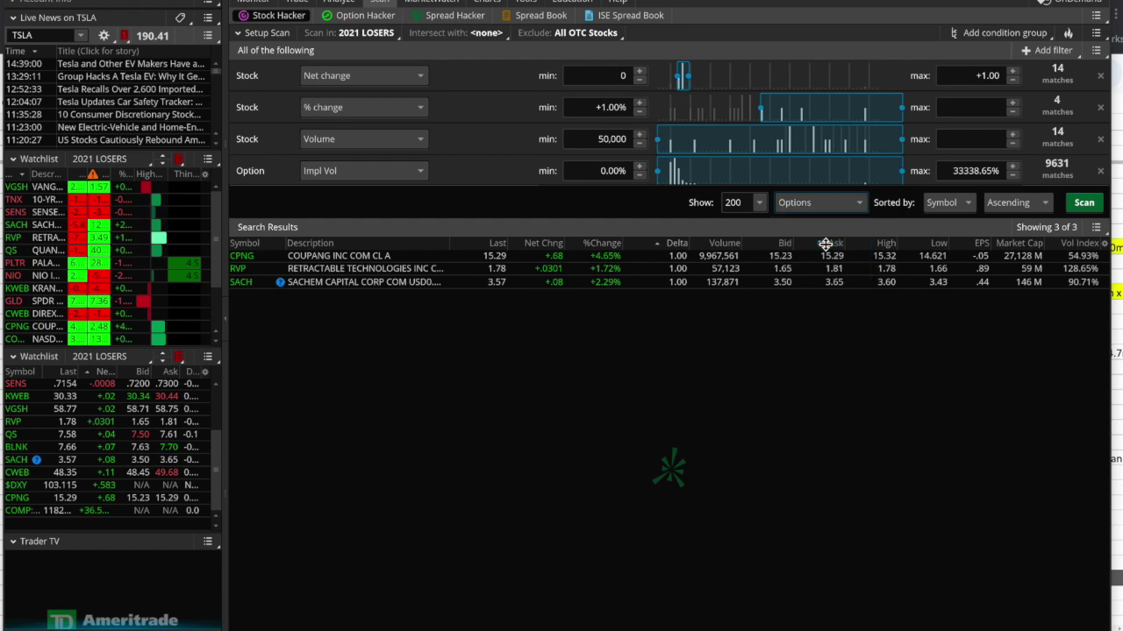
left_click(1084, 203)
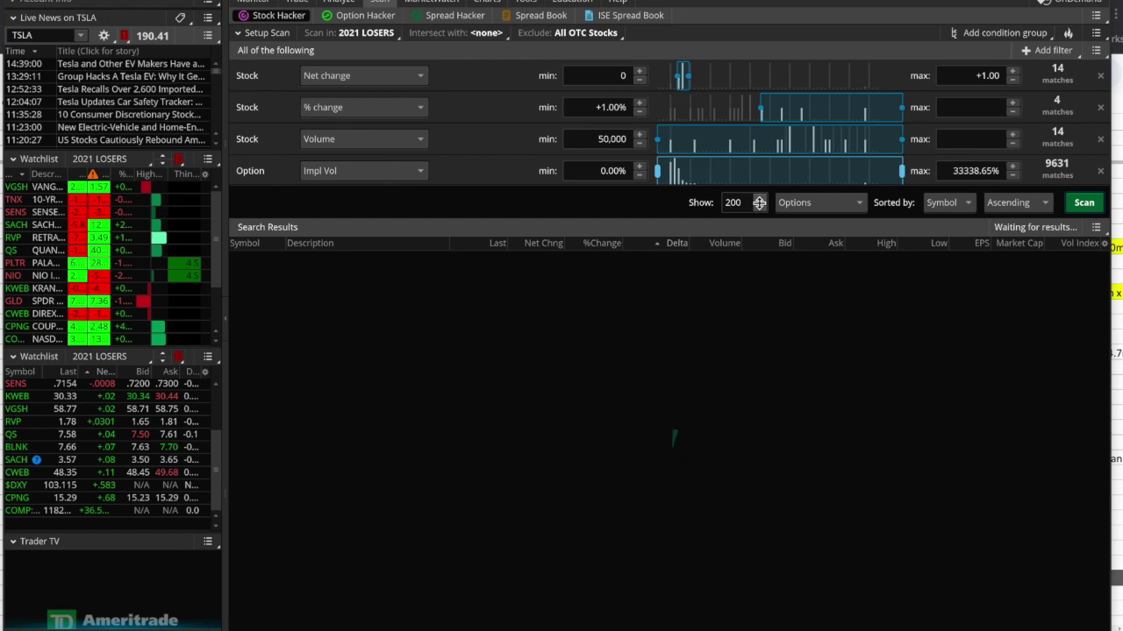
left_click(989, 31)
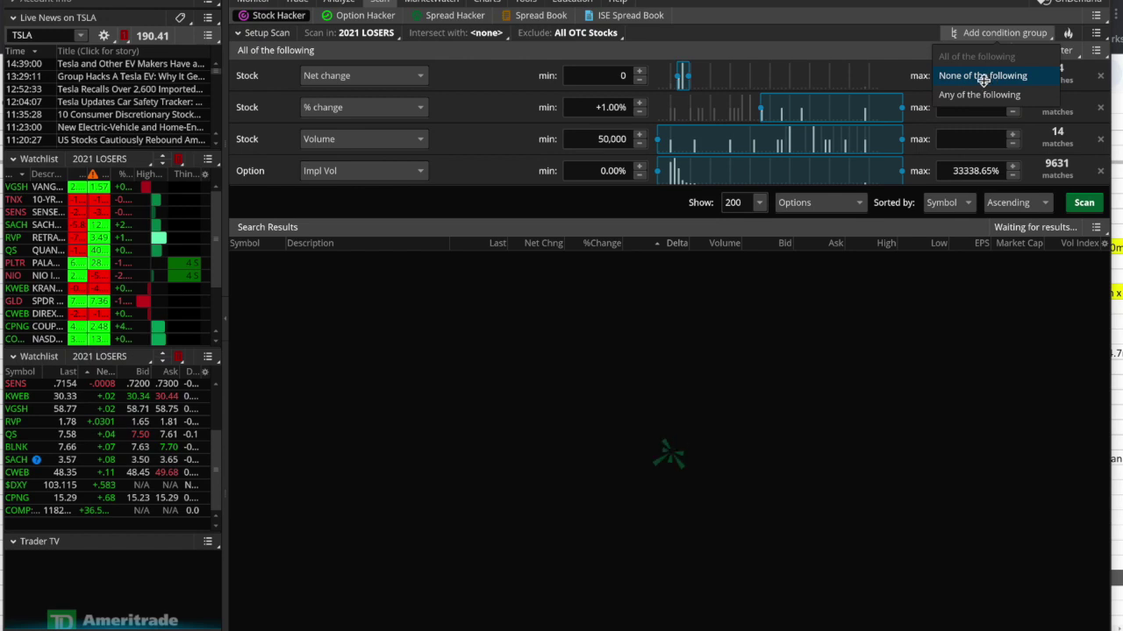
- Delete the Impl Vol filter and rerun the scan for Stocks, returning CPNG, RVP and SACH
left_click(861, 36)
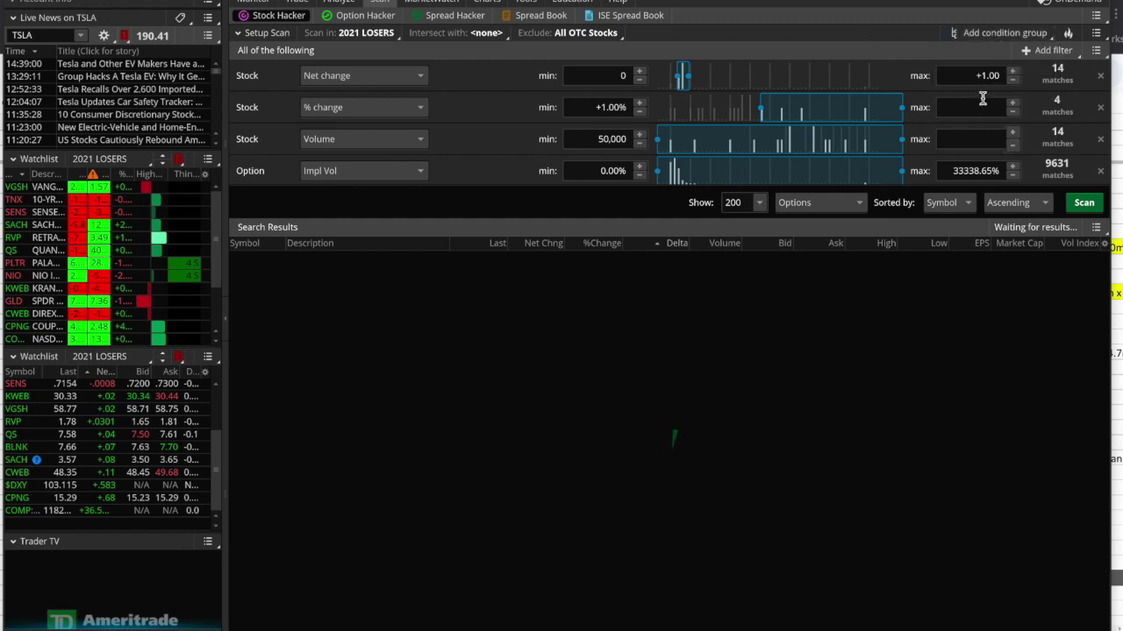
left_click(1100, 171)
left_click(1085, 172)
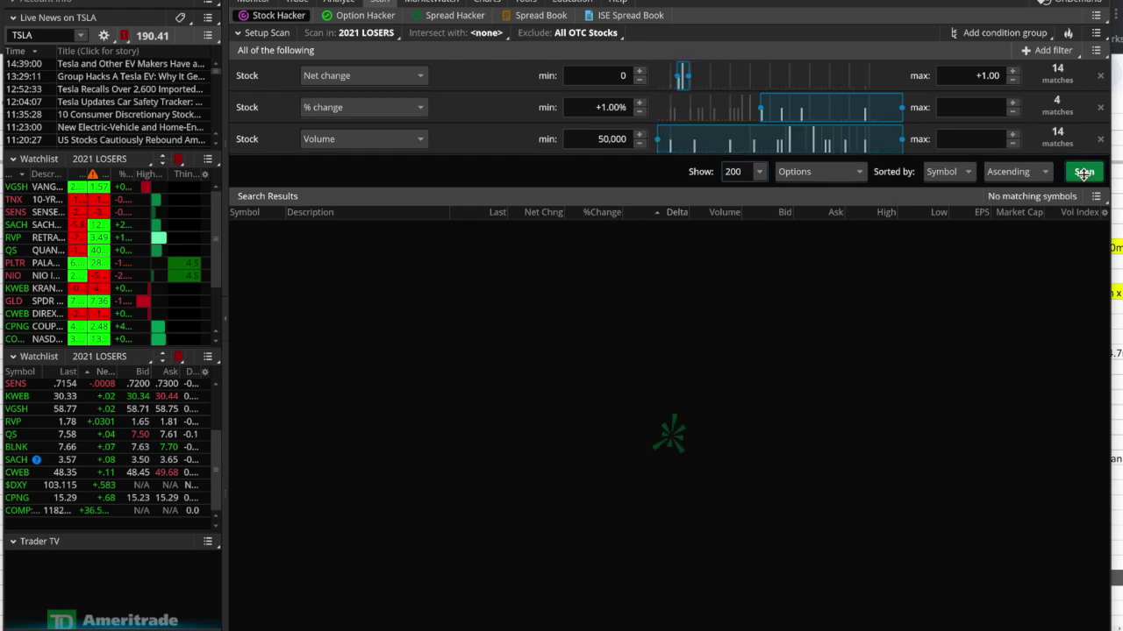
left_click(851, 171)
left_click(827, 196)
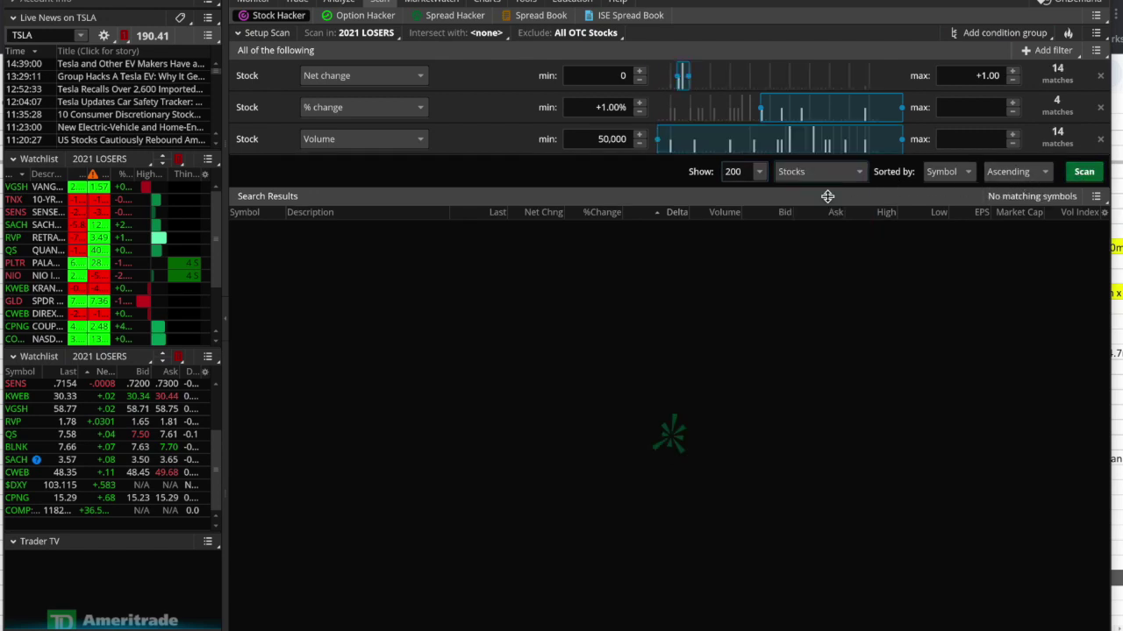
left_click(1079, 173)
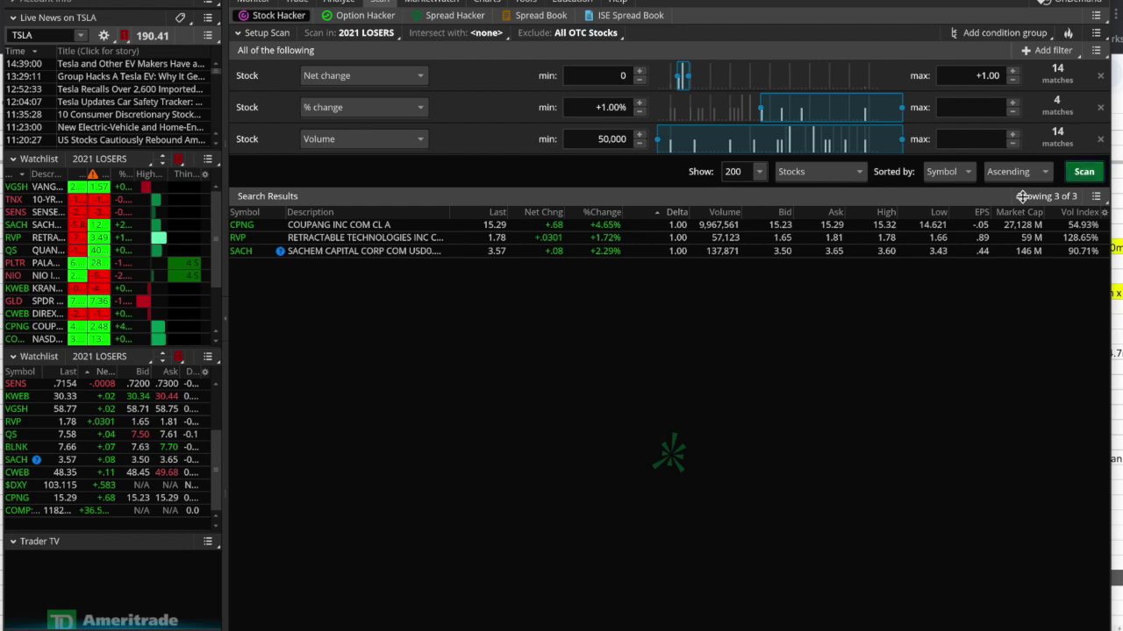
- Add a Fundamental Dividend Yield filter from 0 to 15.015 and rerun the scan
left_click(1039, 52)
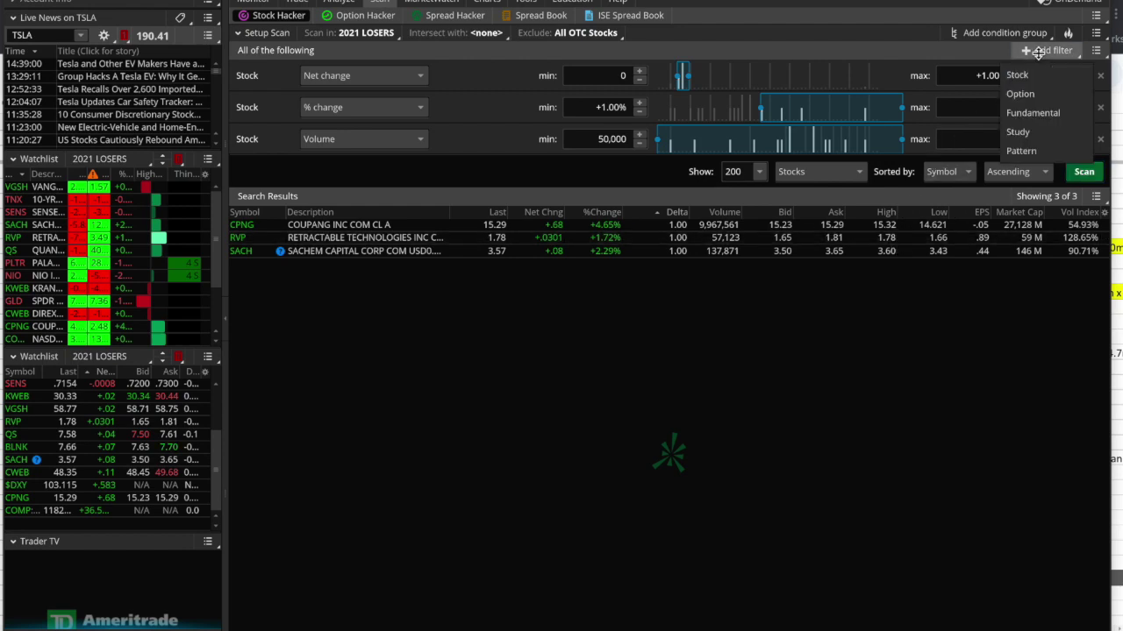
left_click(1033, 113)
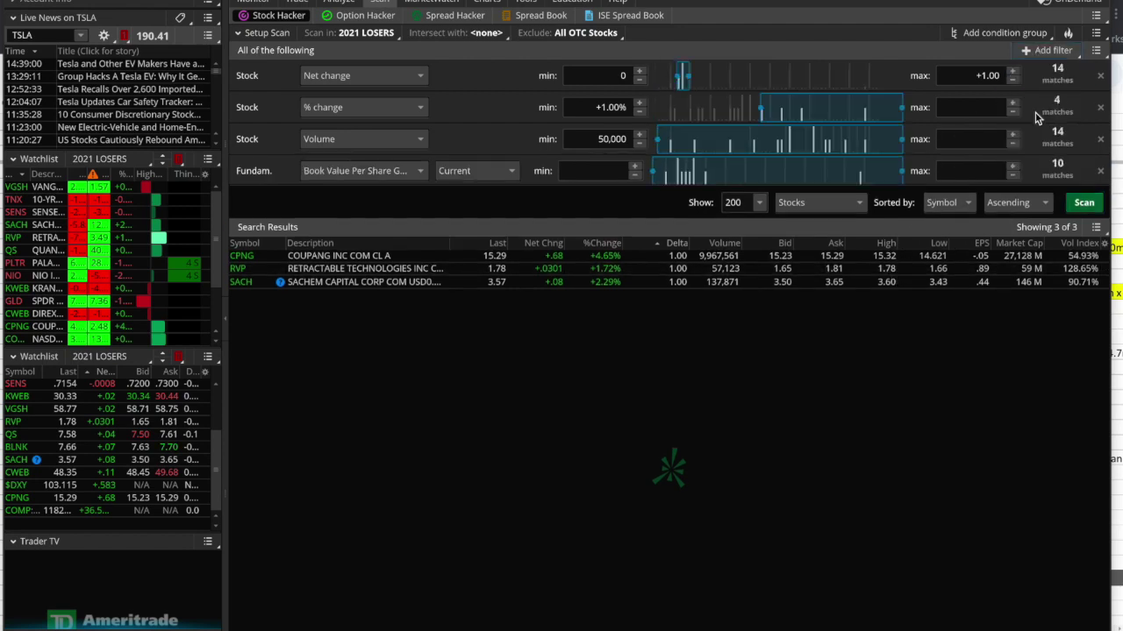
left_click(419, 171)
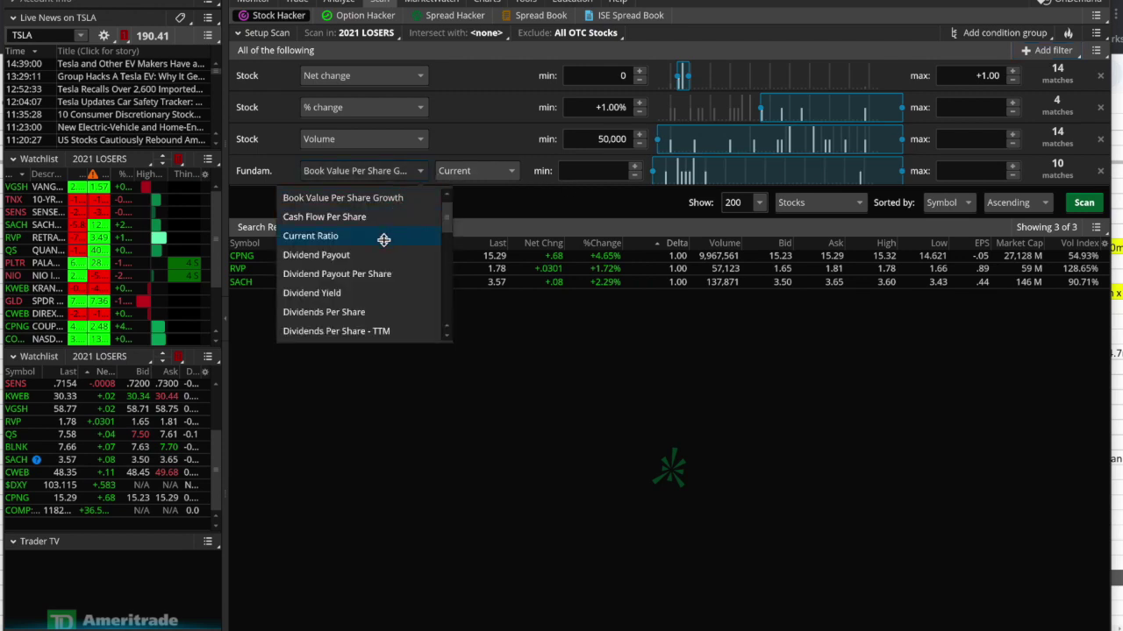
left_click(373, 292)
left_click(634, 166)
left_click(948, 170)
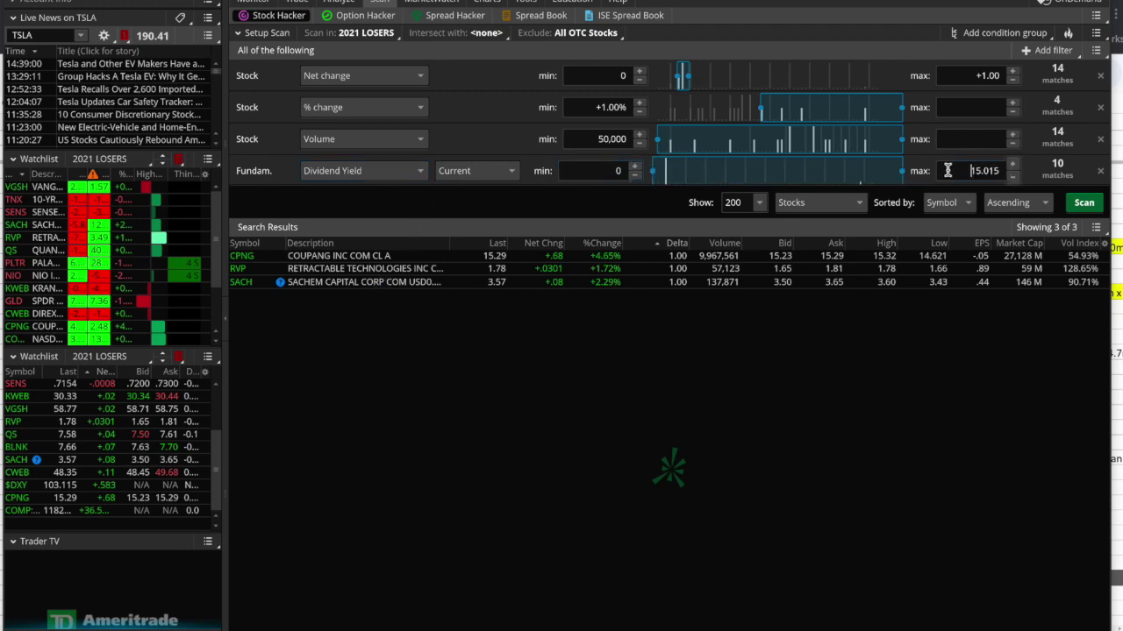
left_click(1081, 203)
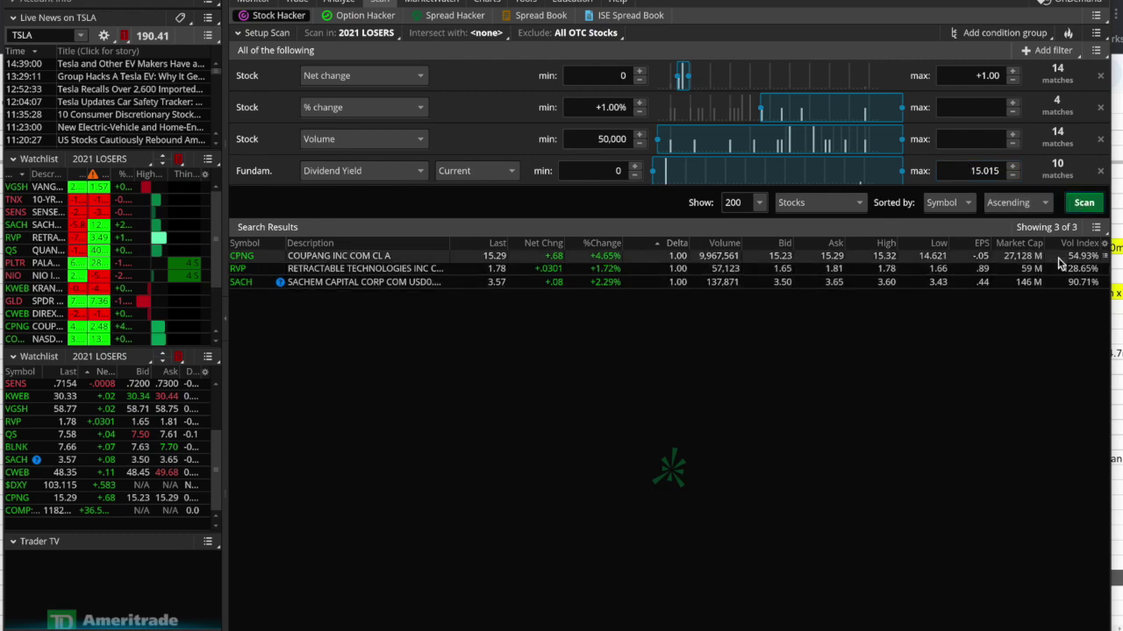
right_click(1103, 245)
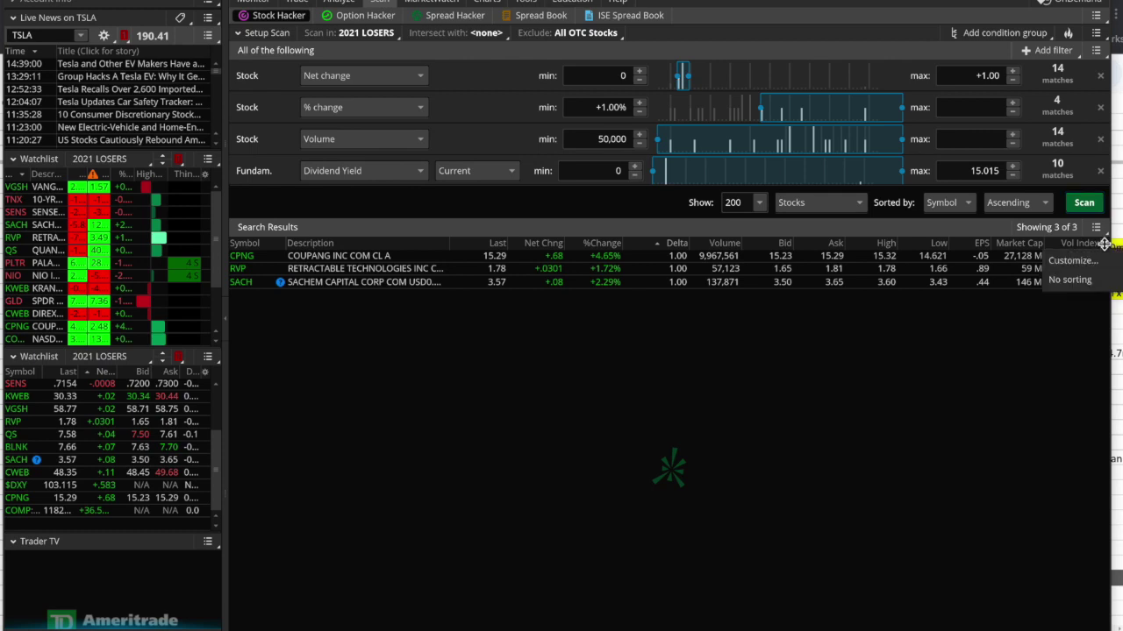
- Remove the Delta column from the search results layout
left_click(1096, 259)
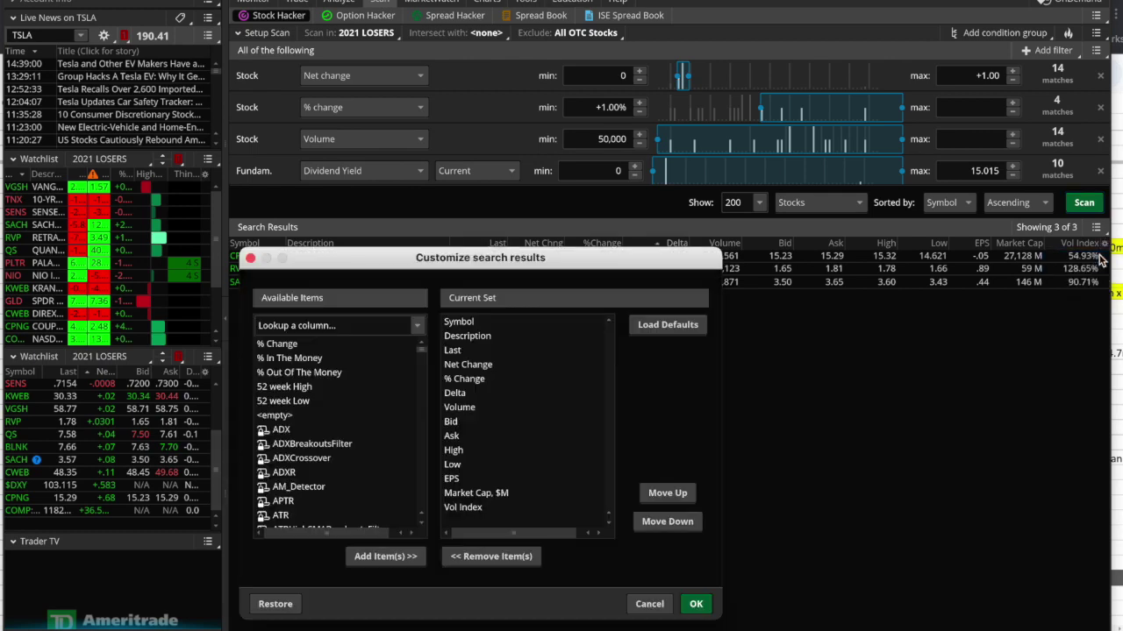
left_click(469, 394)
left_click(662, 526)
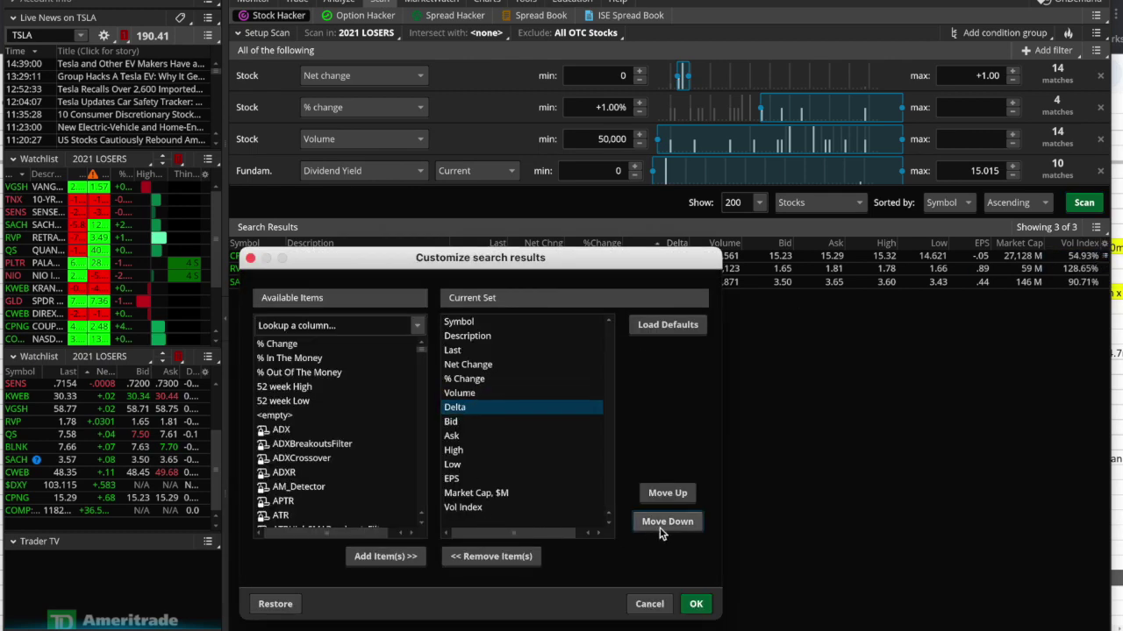
left_click(484, 556)
- Add a Div. Yield column placed right after Volume and apply the layout
left_click(345, 324)
type("div")
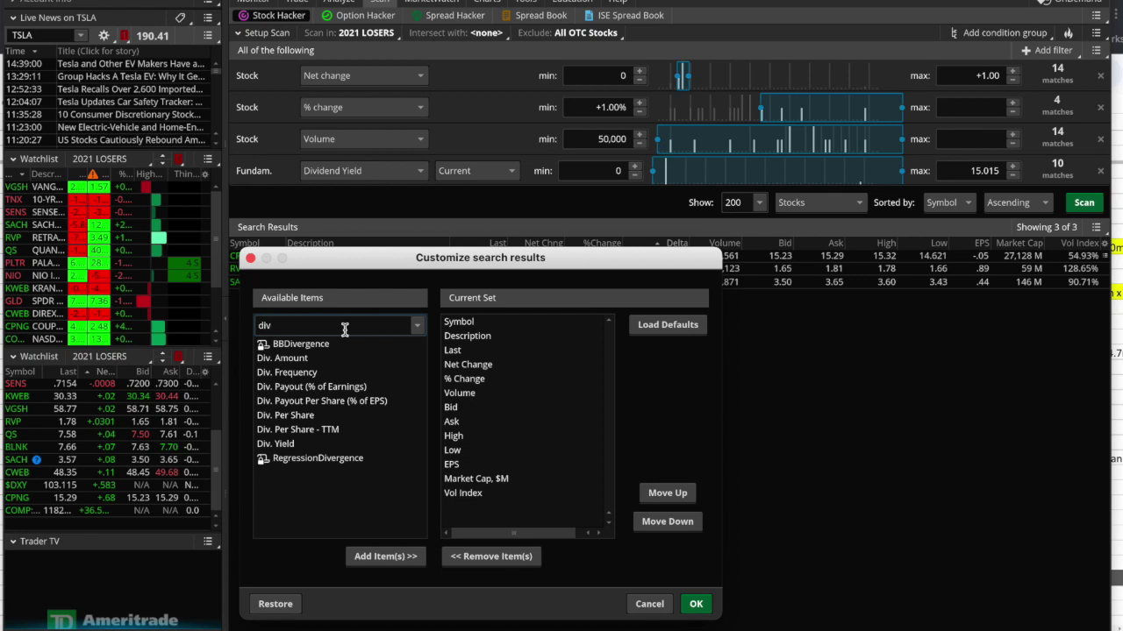
double_click(298, 445)
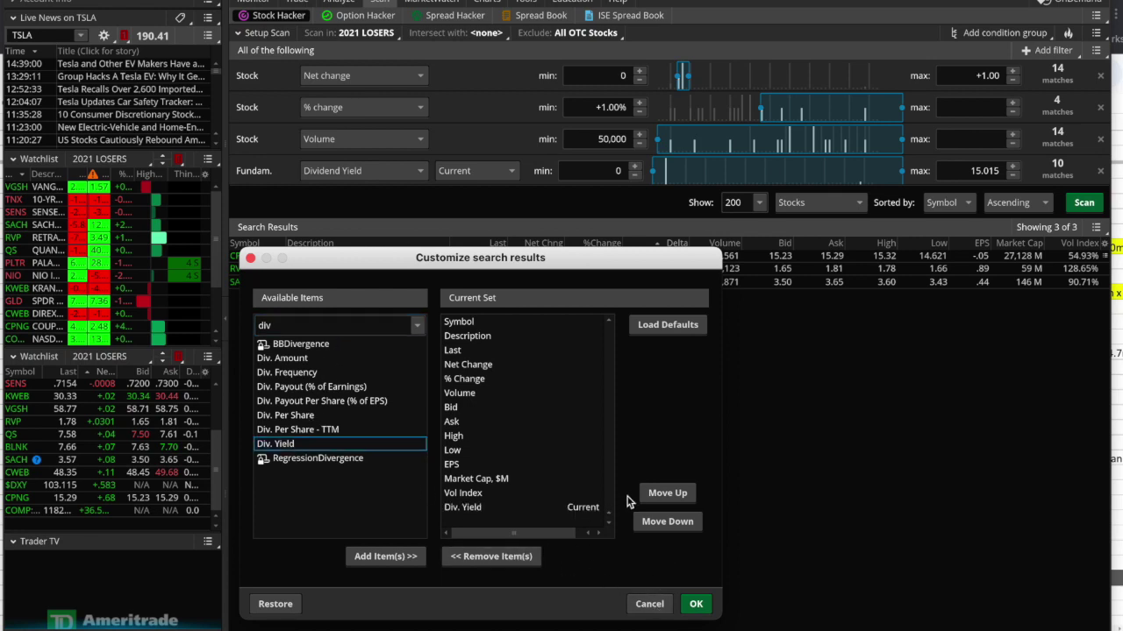
left_click(522, 508)
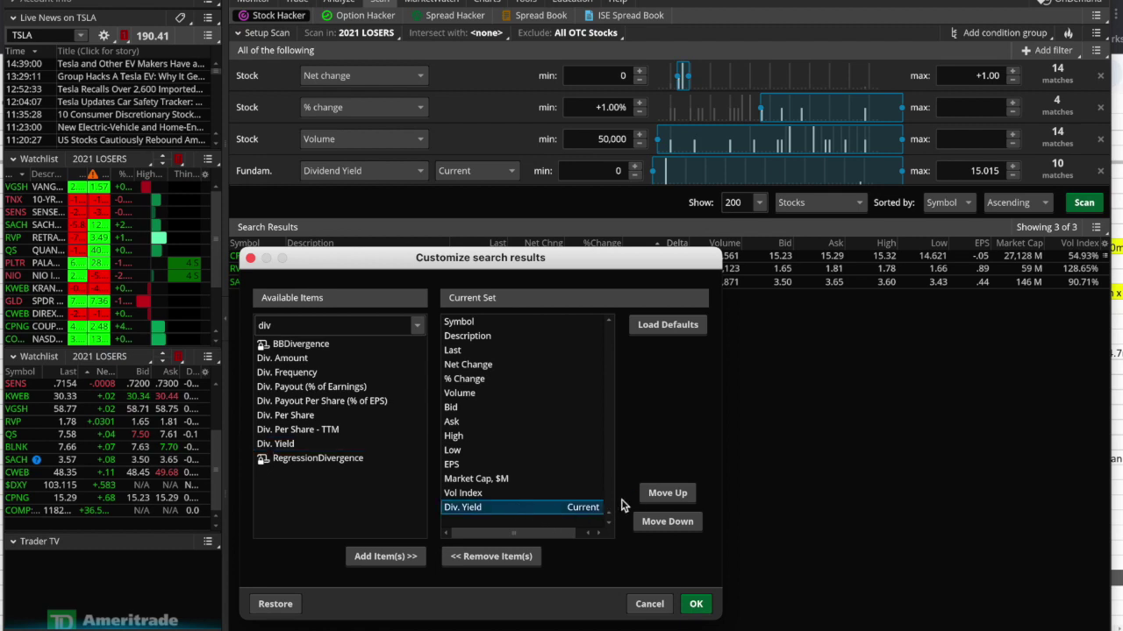
left_click(655, 490)
left_click(655, 491)
left_click(655, 490)
left_click(655, 490)
left_click(655, 491)
left_click(655, 490)
left_click(655, 491)
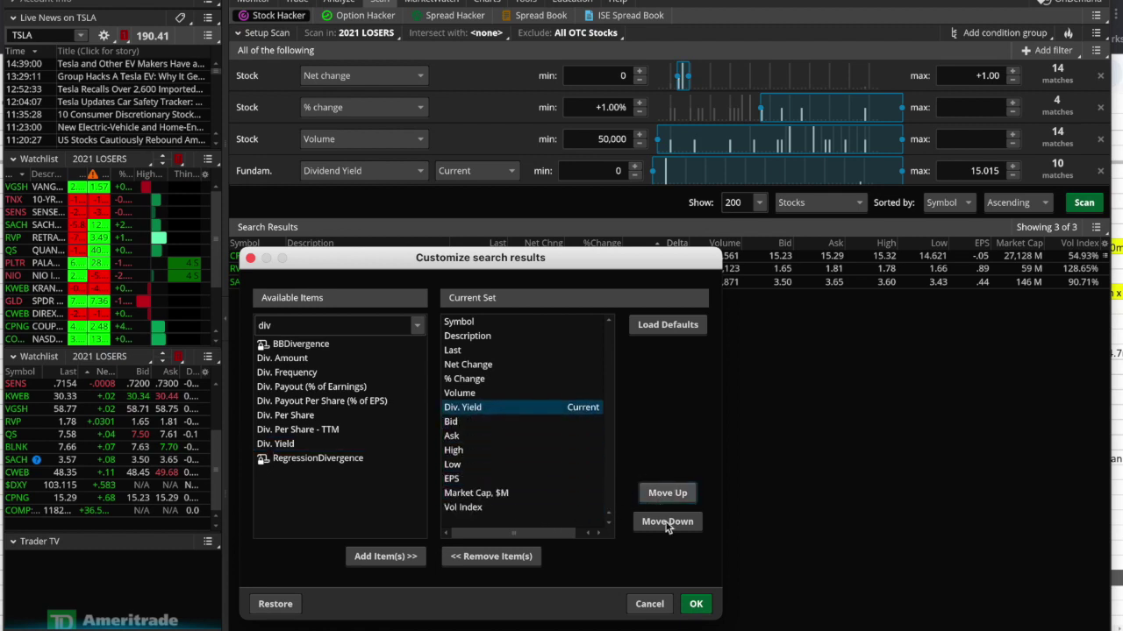
left_click(697, 609)
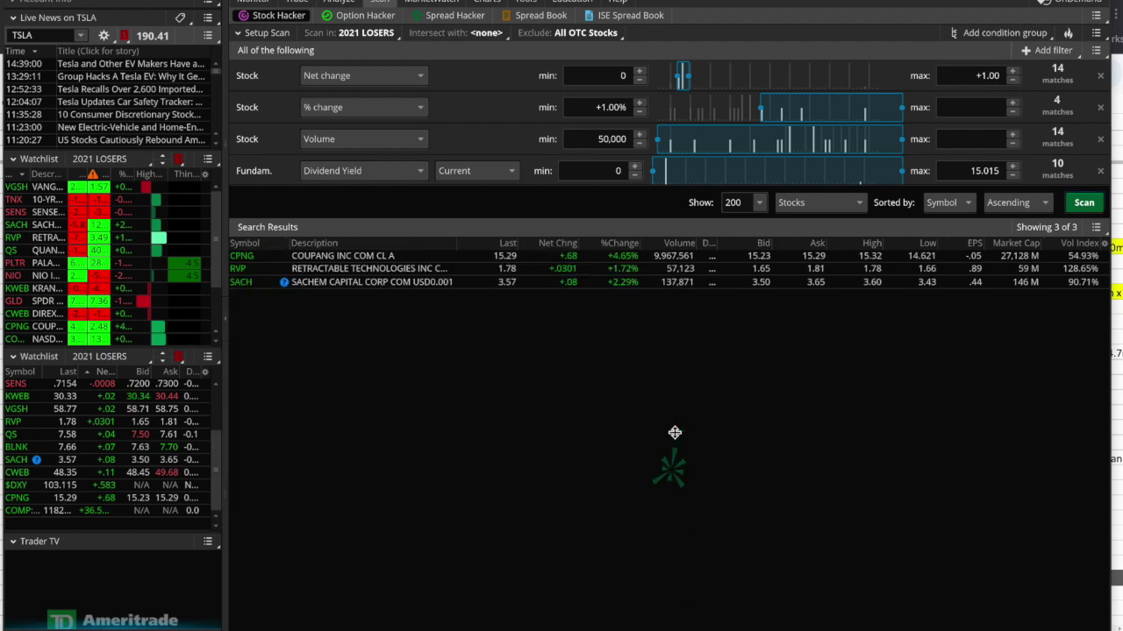
- Widen the Div. Yield column so SACH's 15.015 and the 0 values for CPNG and RVP are readable
left_click_drag(716, 243, 746, 244)
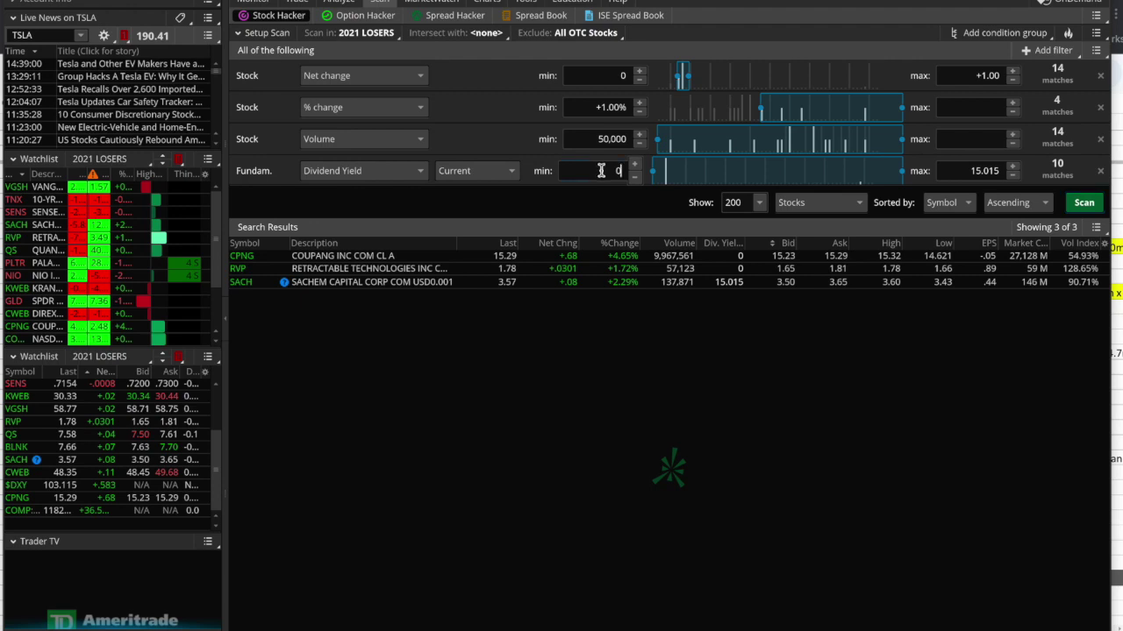
left_click(949, 164)
left_click(1063, 50)
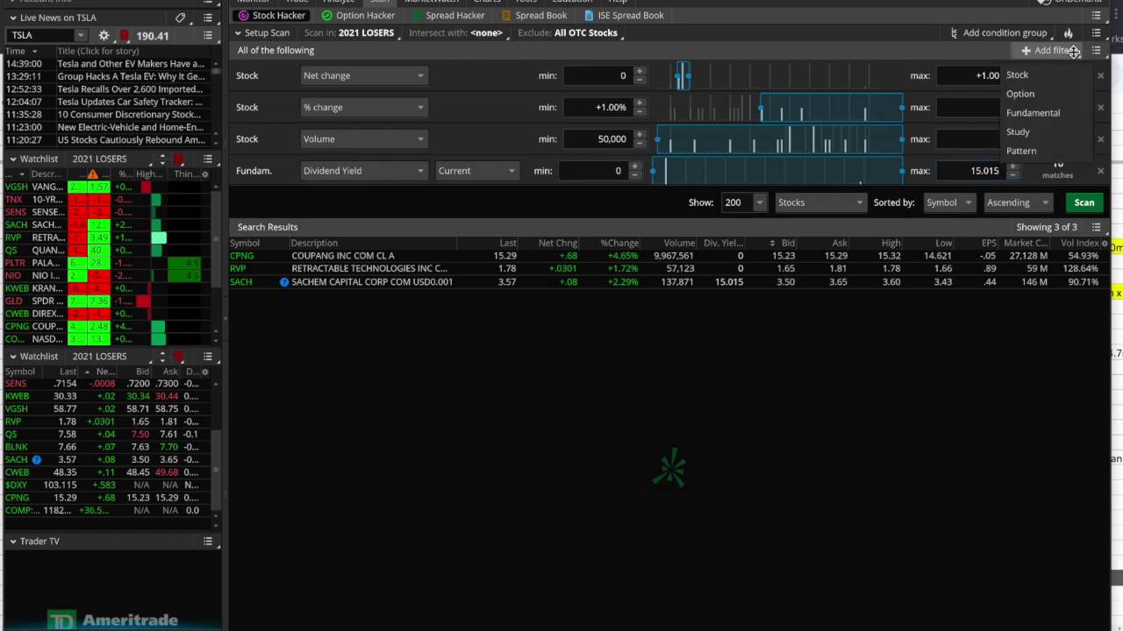
- Add a MACDHistogramCrossover study filter and enlarge the filter area to show its row
left_click(1037, 131)
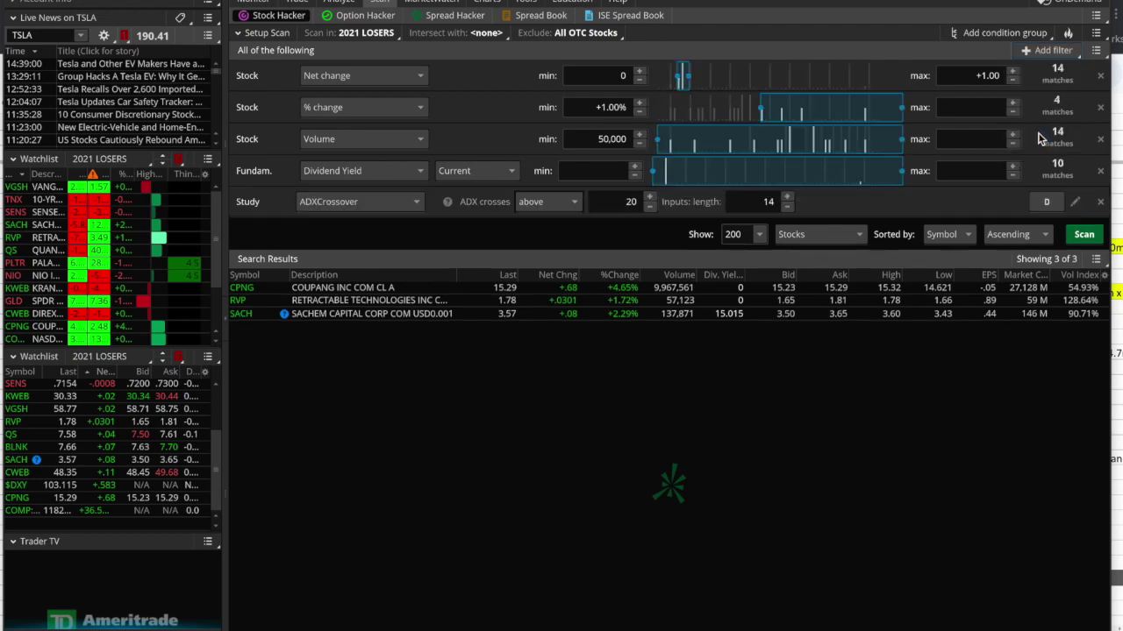
left_click(402, 206)
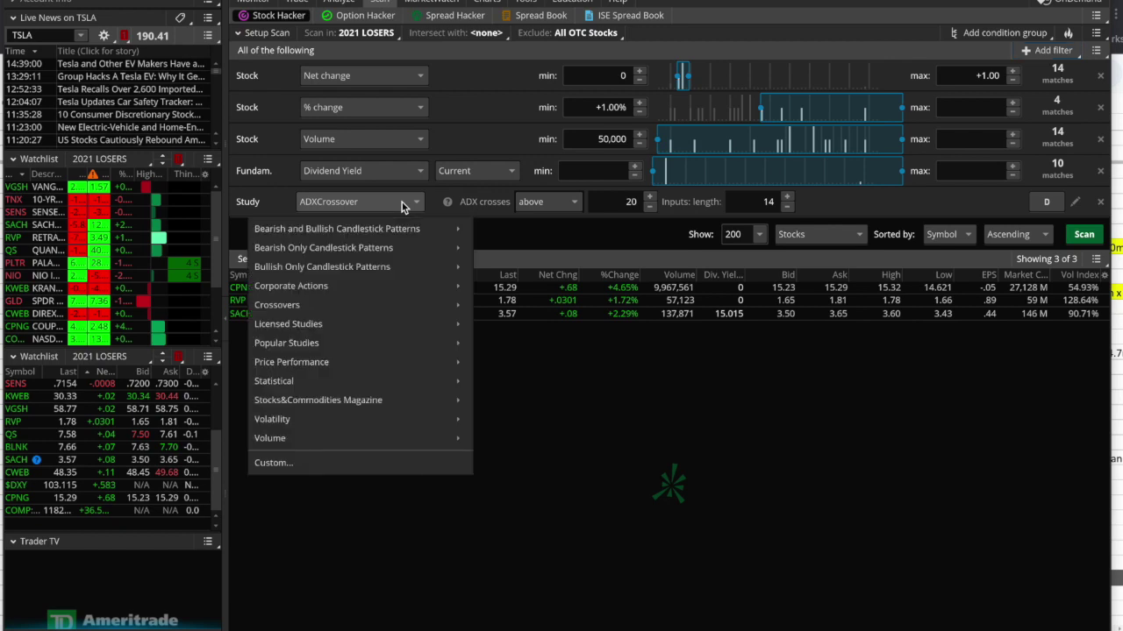
mouse_move(338, 304)
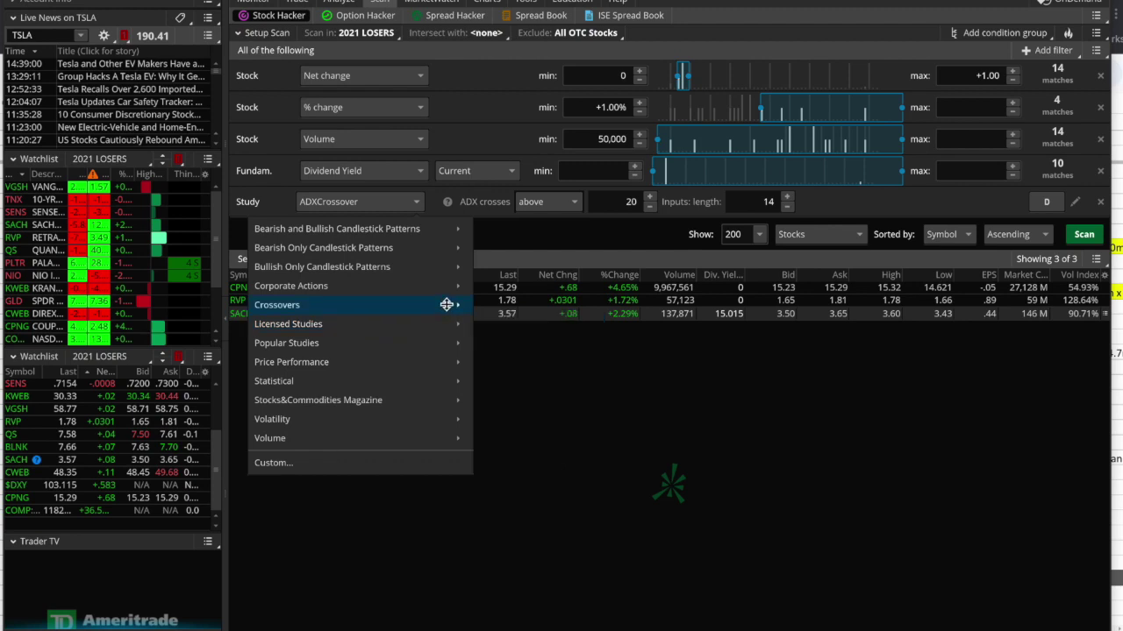
mouse_move(447, 304)
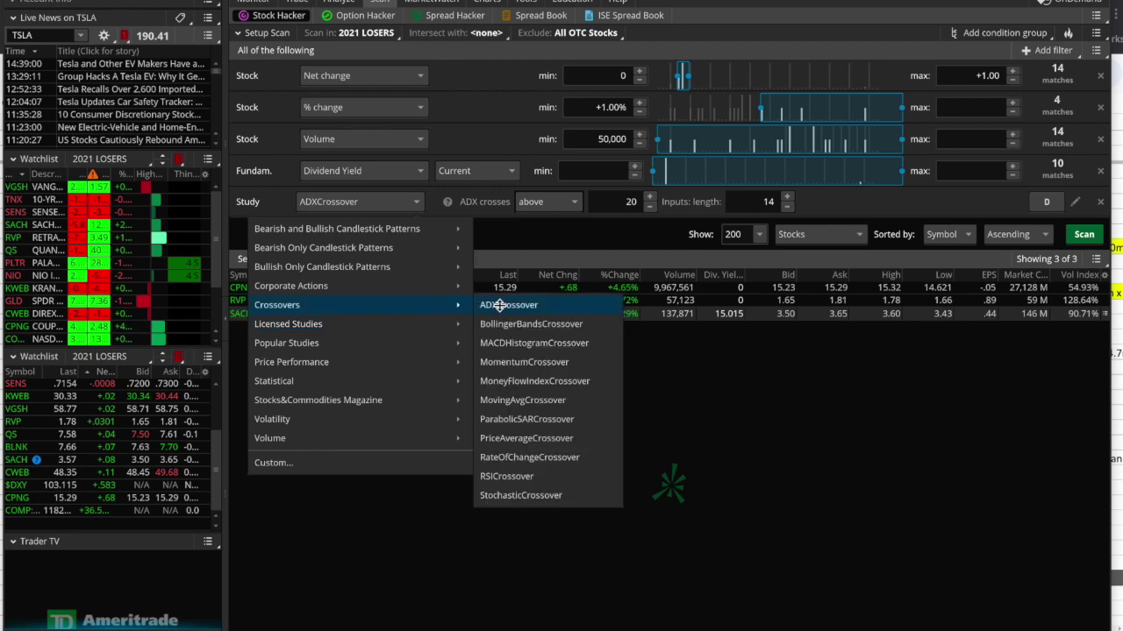
left_click(540, 342)
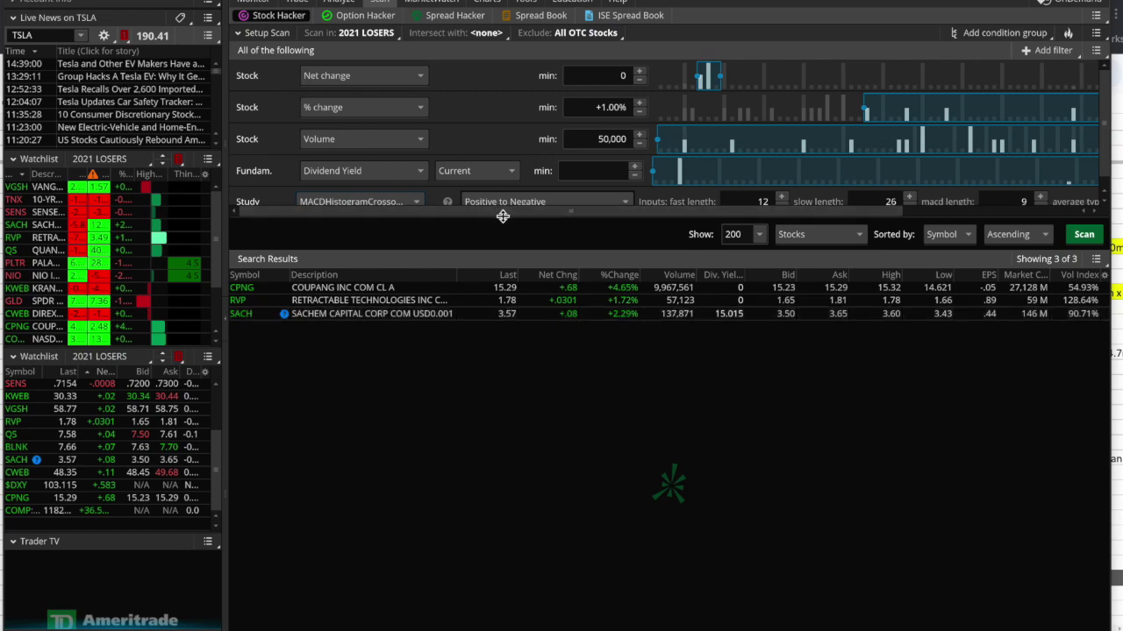
left_click_drag(501, 216, 501, 232)
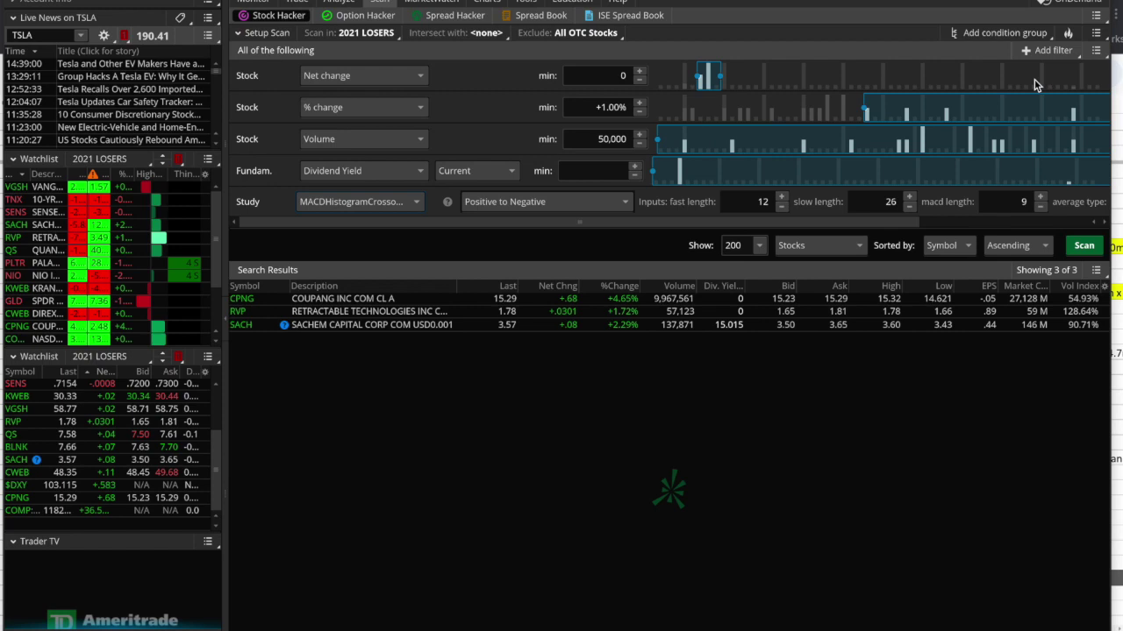
- Delete the Volume filter (min 50,000) from the scan conditions
scroll(1034, 79, "right", 3)
scroll(1034, 79, "right", 3)
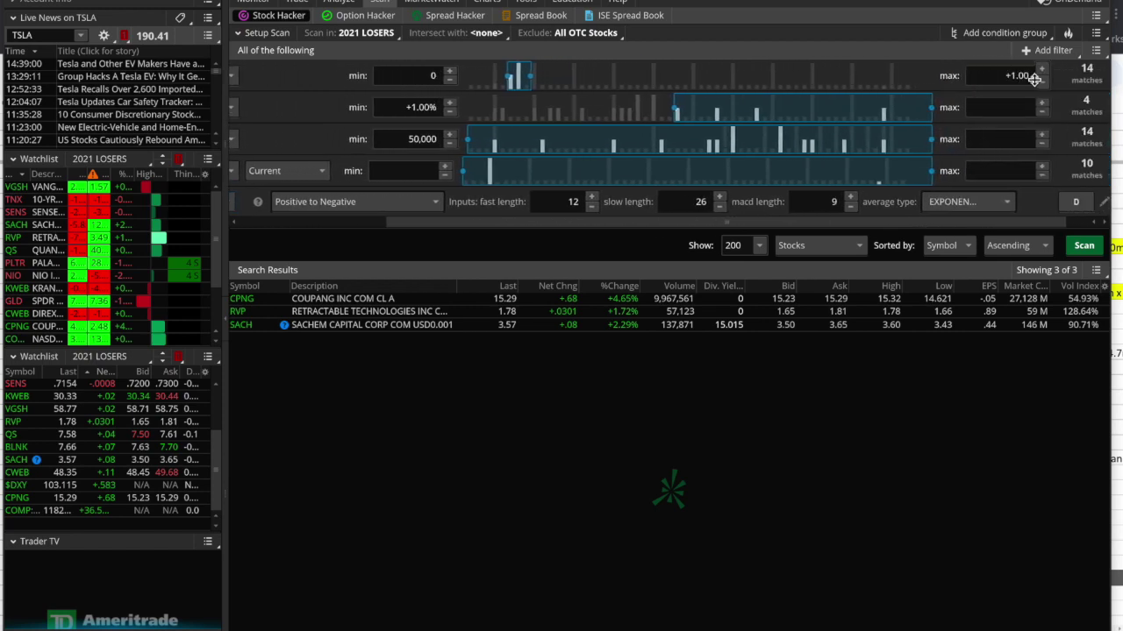
scroll(1084, 130, "right", 1)
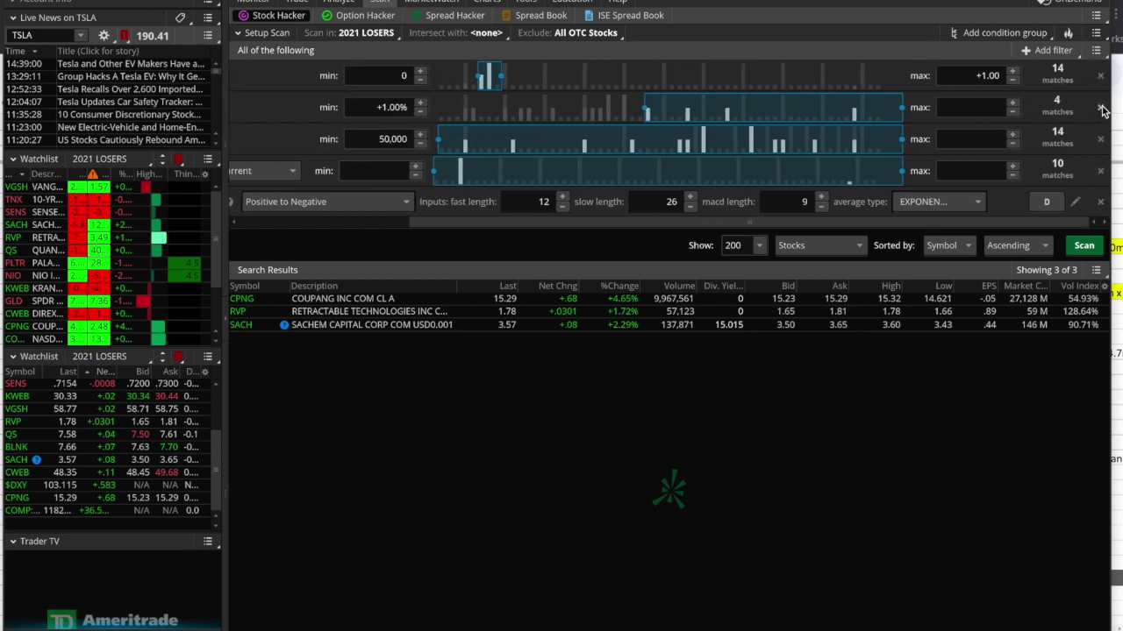
scroll(994, 123, "left", 5)
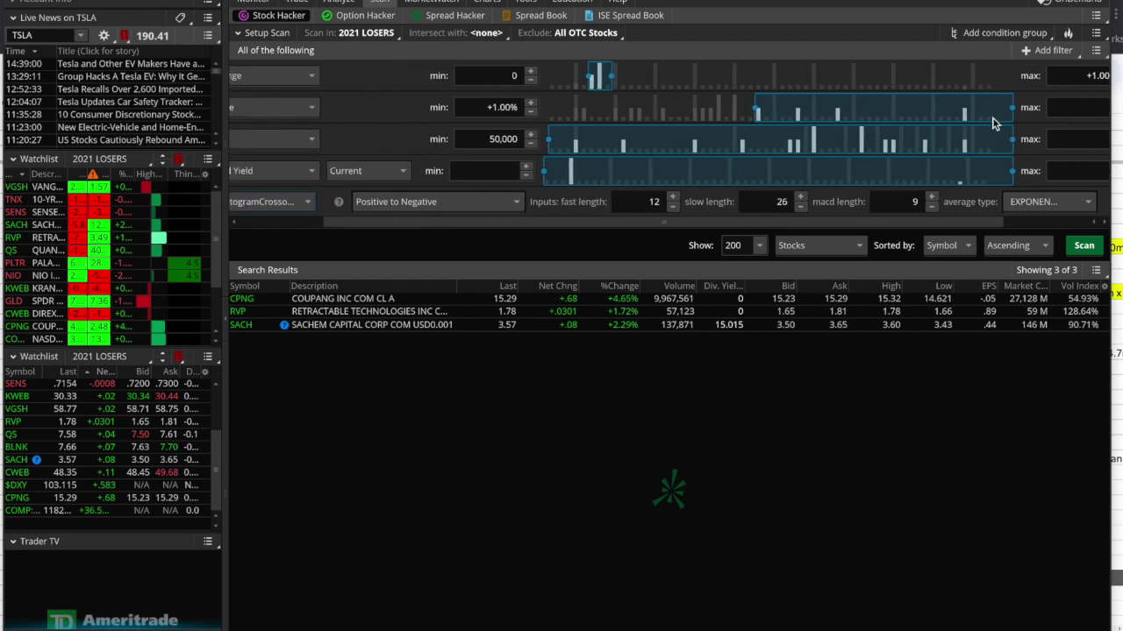
scroll(993, 123, "right", 5)
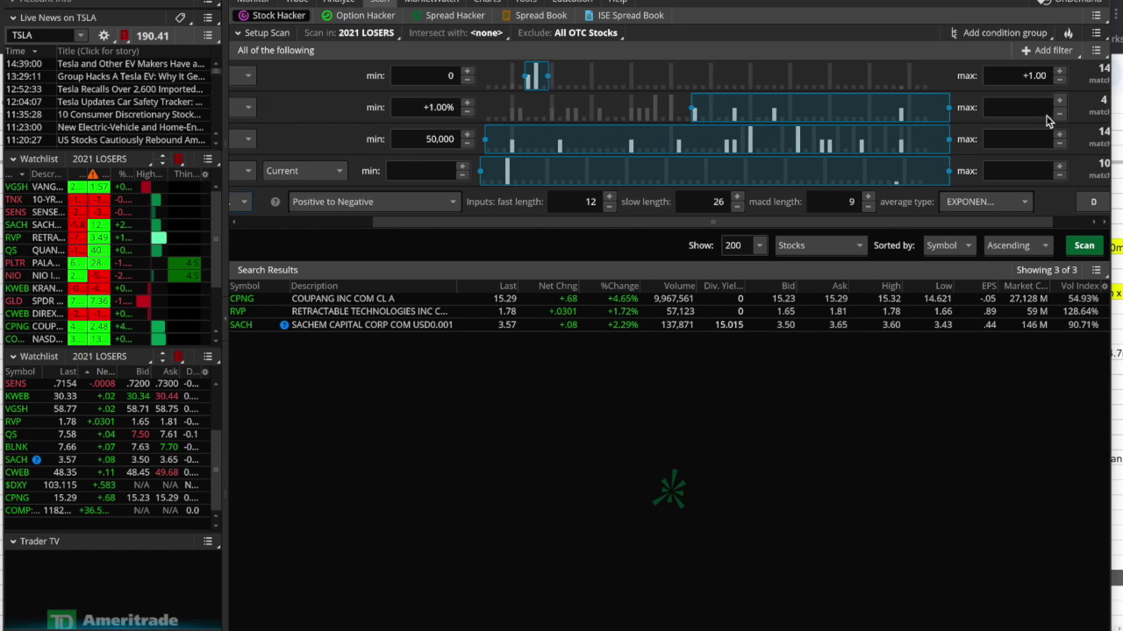
scroll(1091, 104, "right", 3)
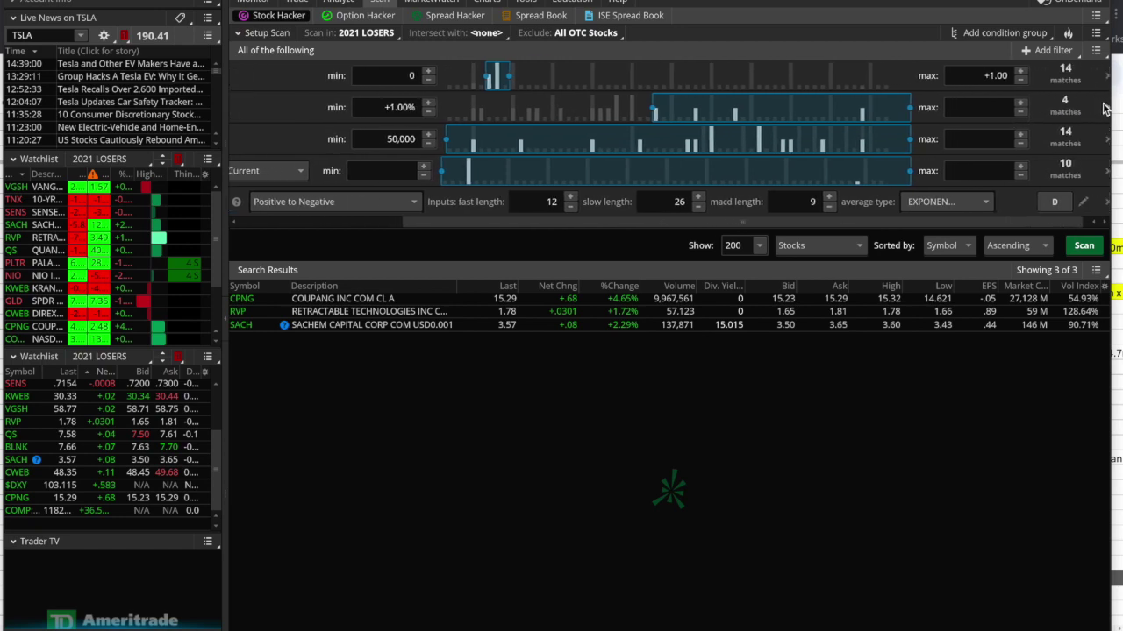
scroll(1094, 121, "right", 1)
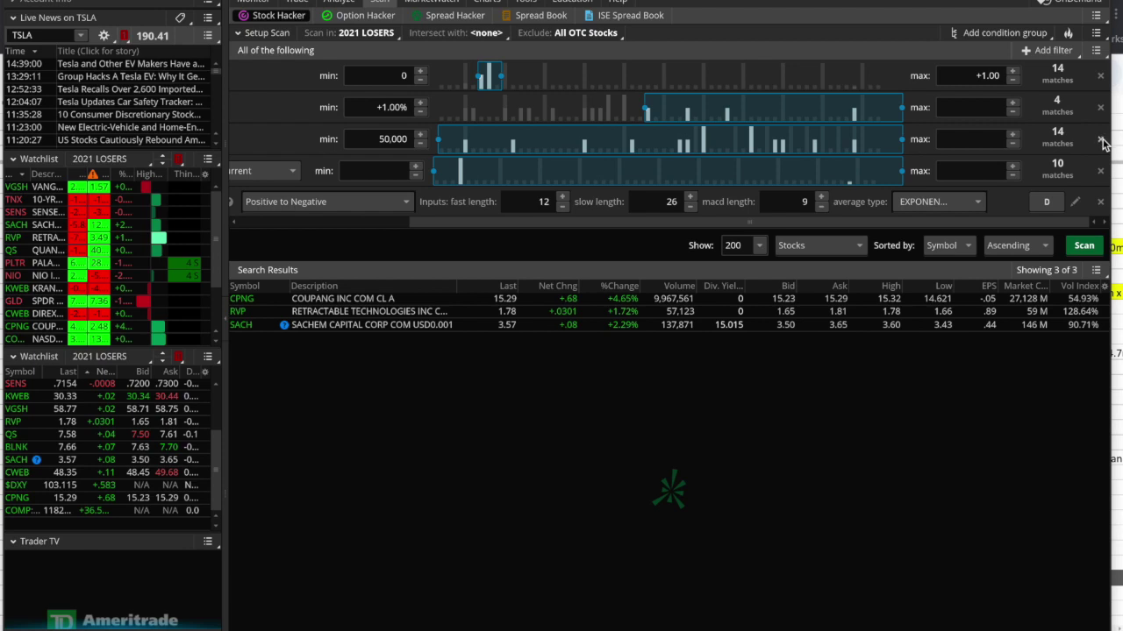
left_click(1100, 141)
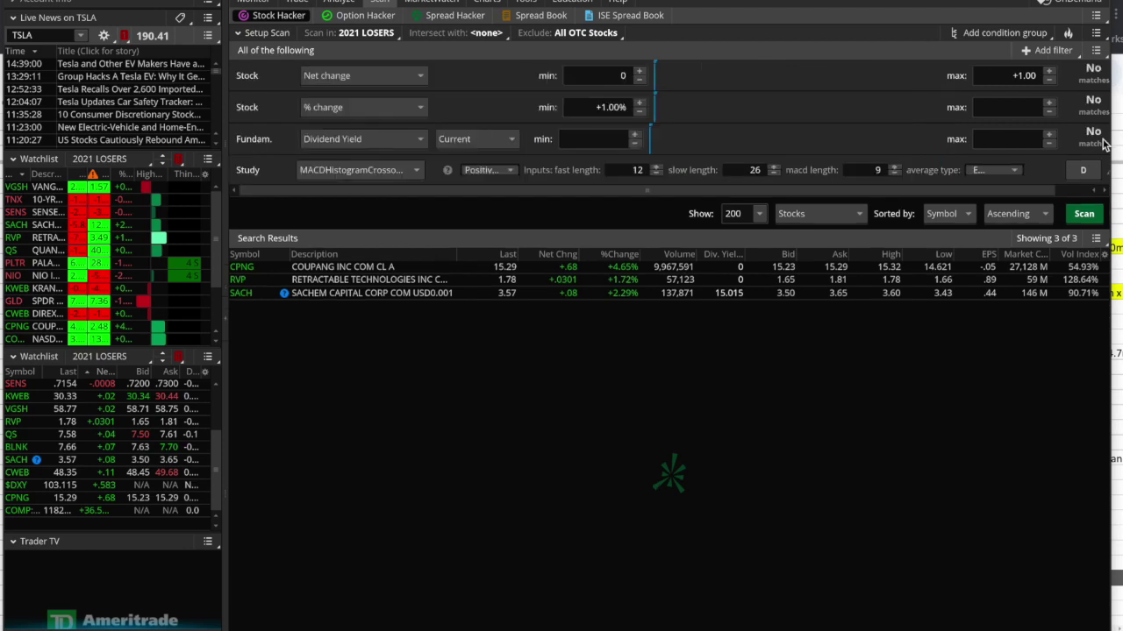
- Rerun the scan without the Volume filter, which now returns no matching symbols
left_click(1087, 213)
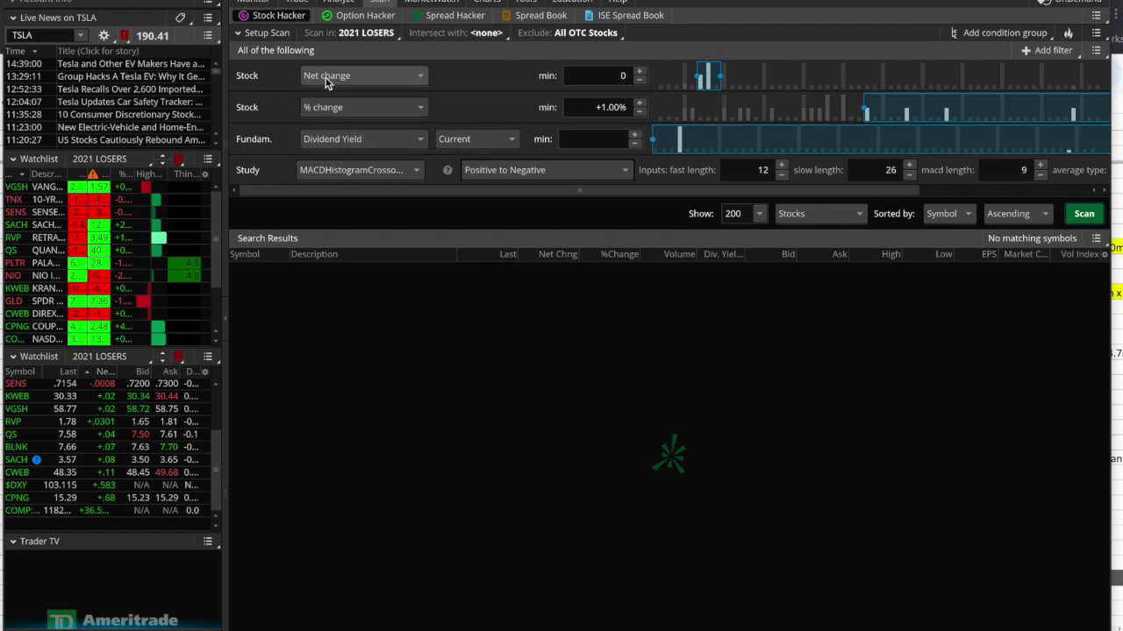
- Delete the Dividend Yield, % change and Net change filters, rescanning after each removal
scroll(522, 131, "right", 5)
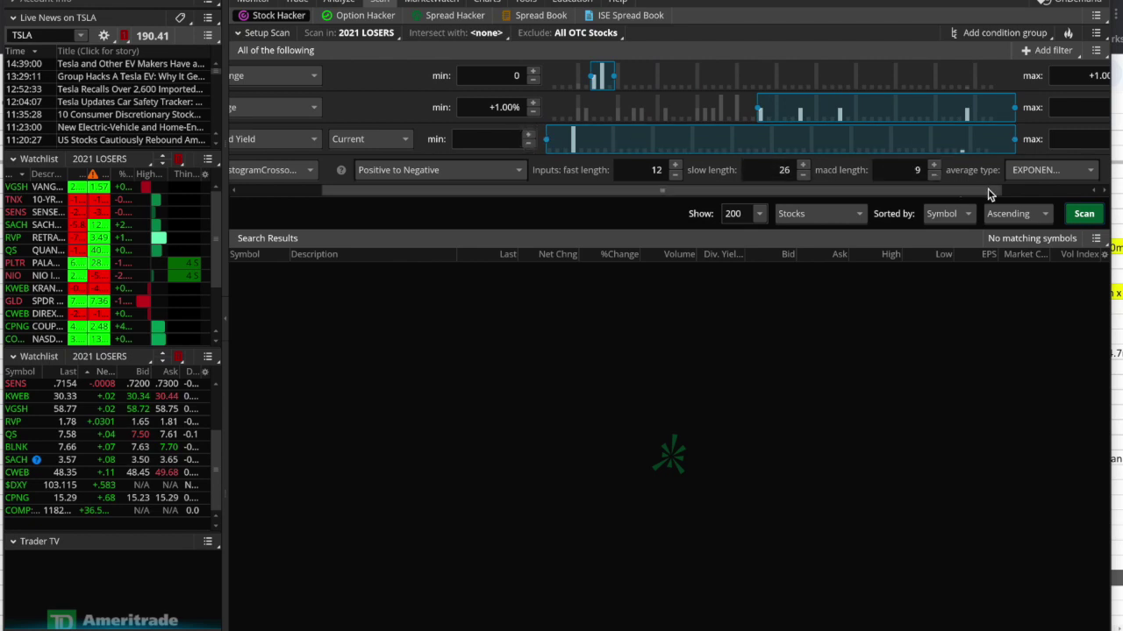
left_click(1033, 189)
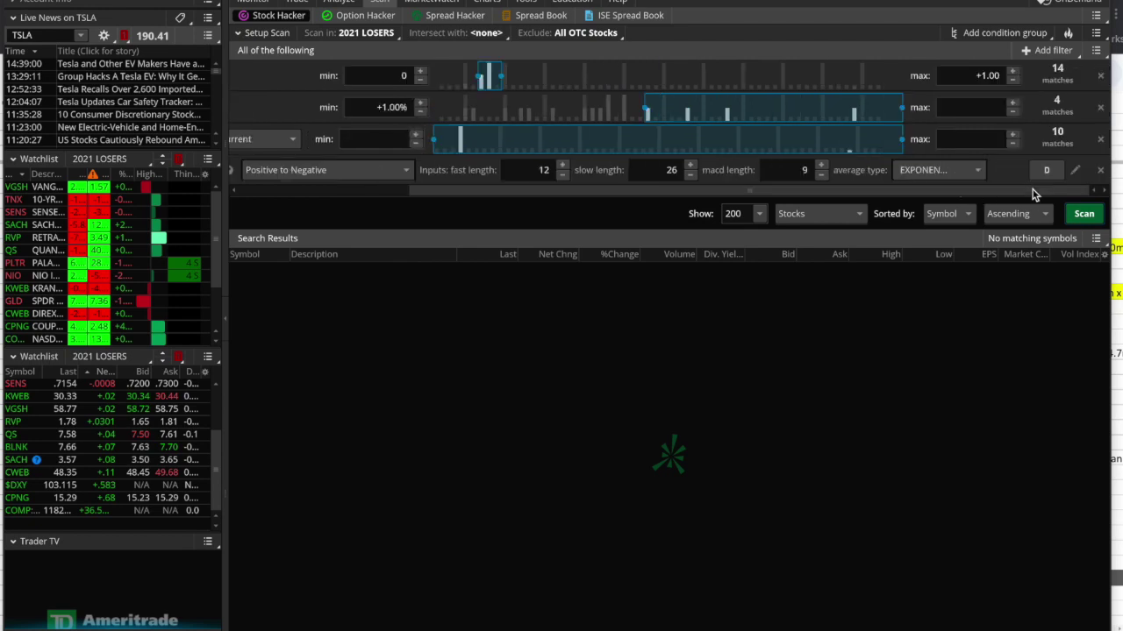
left_click(1101, 140)
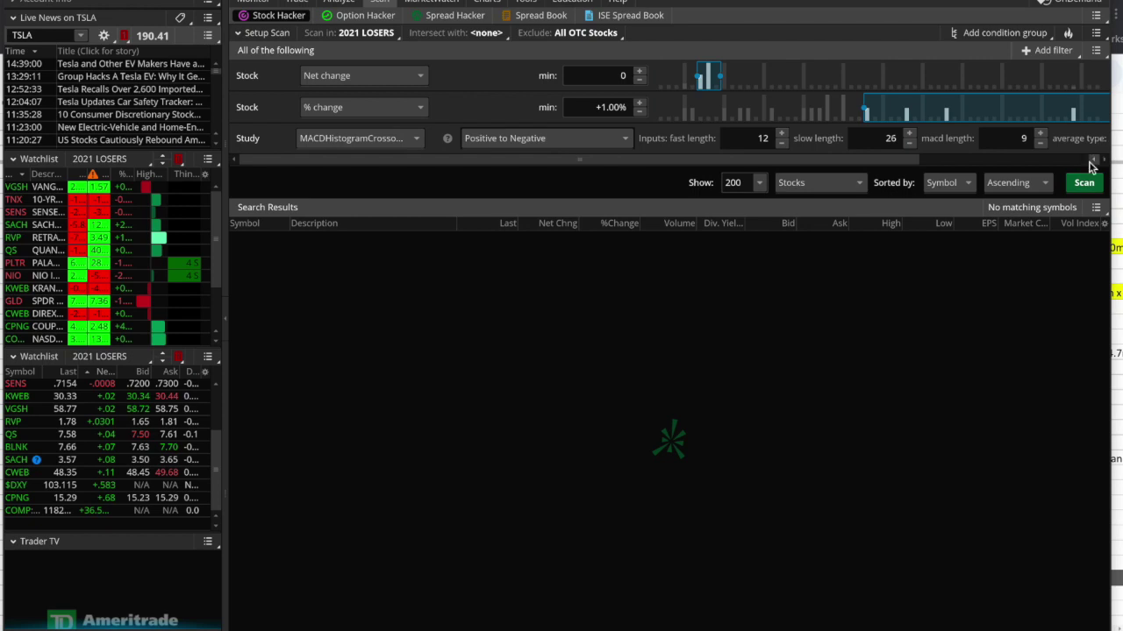
left_click(1085, 185)
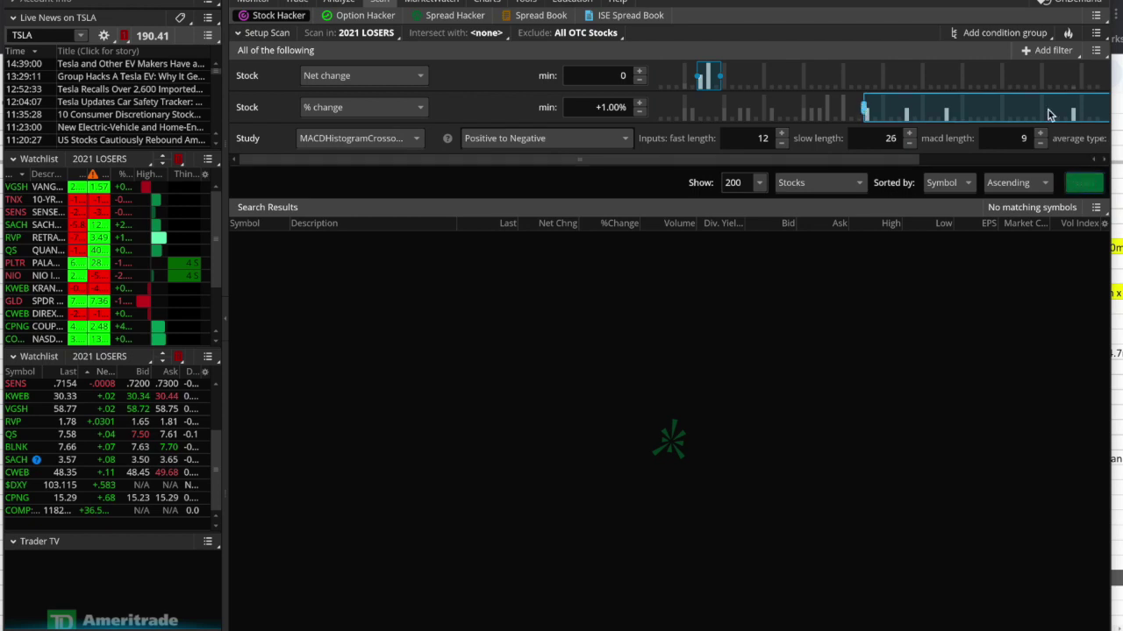
left_click(1069, 159)
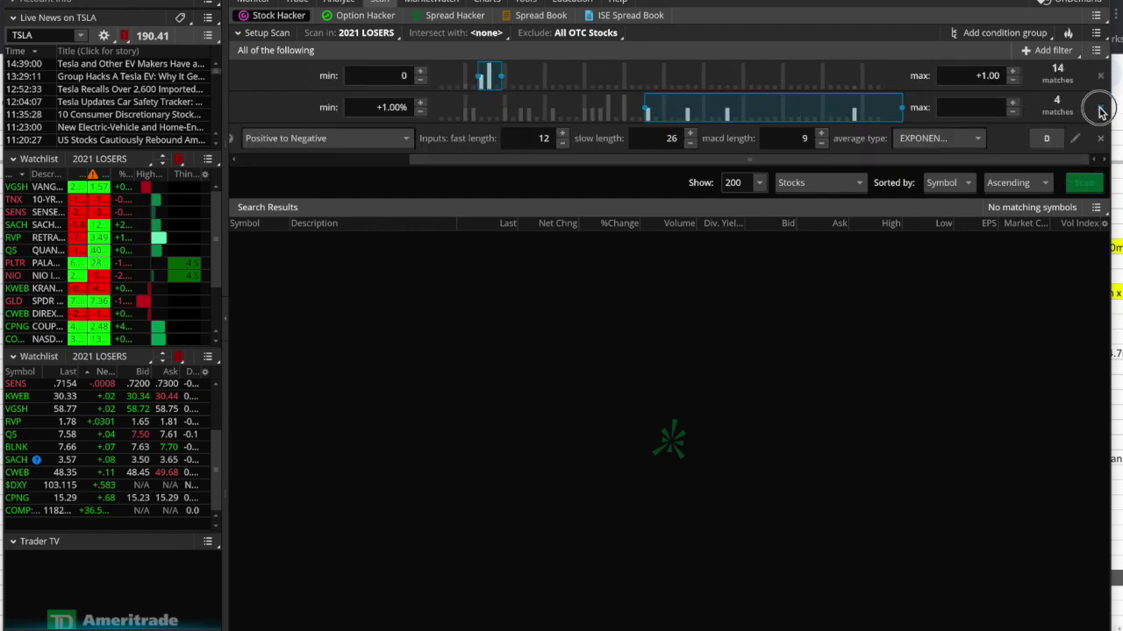
left_click(1100, 111)
left_click(1088, 152)
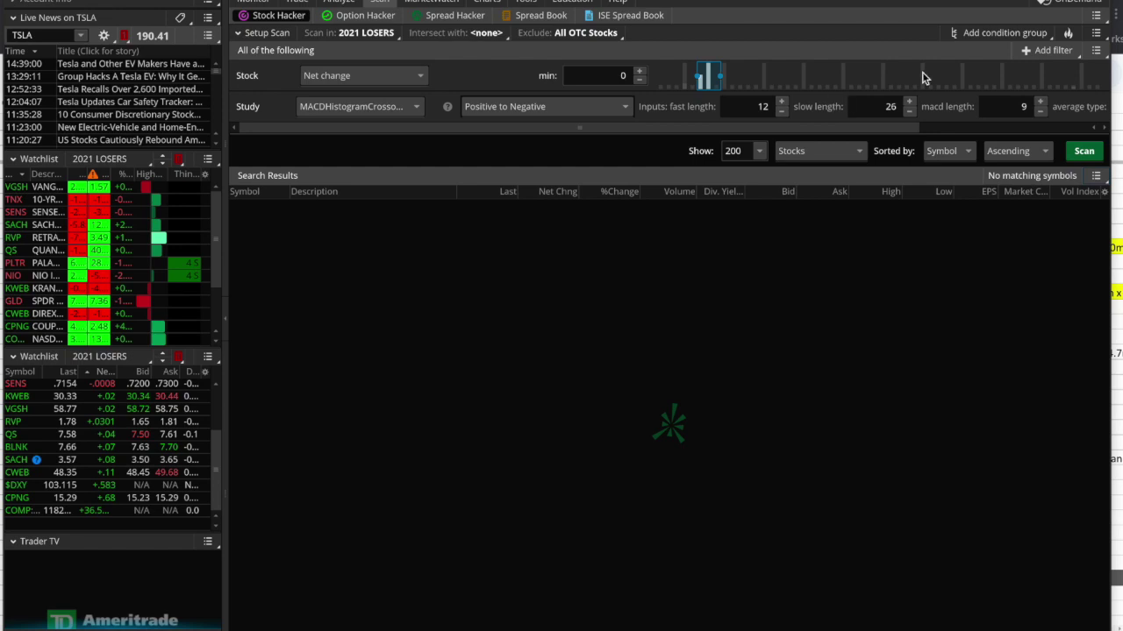
scroll(921, 77, "right", 3)
scroll(921, 77, "right", 2)
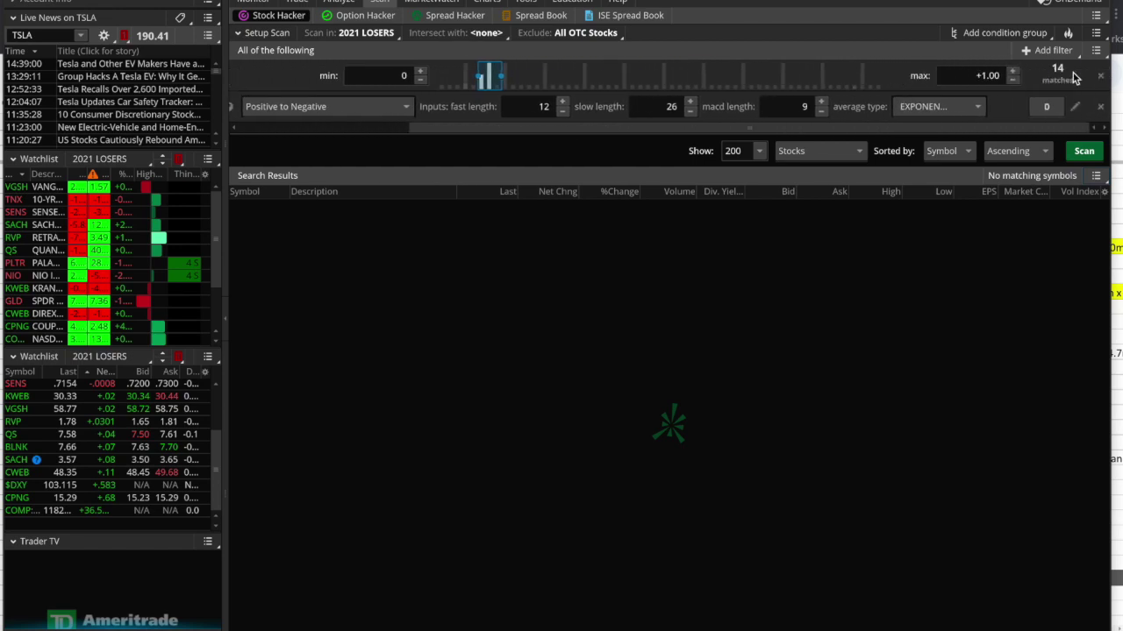
left_click(1100, 78)
left_click(1086, 120)
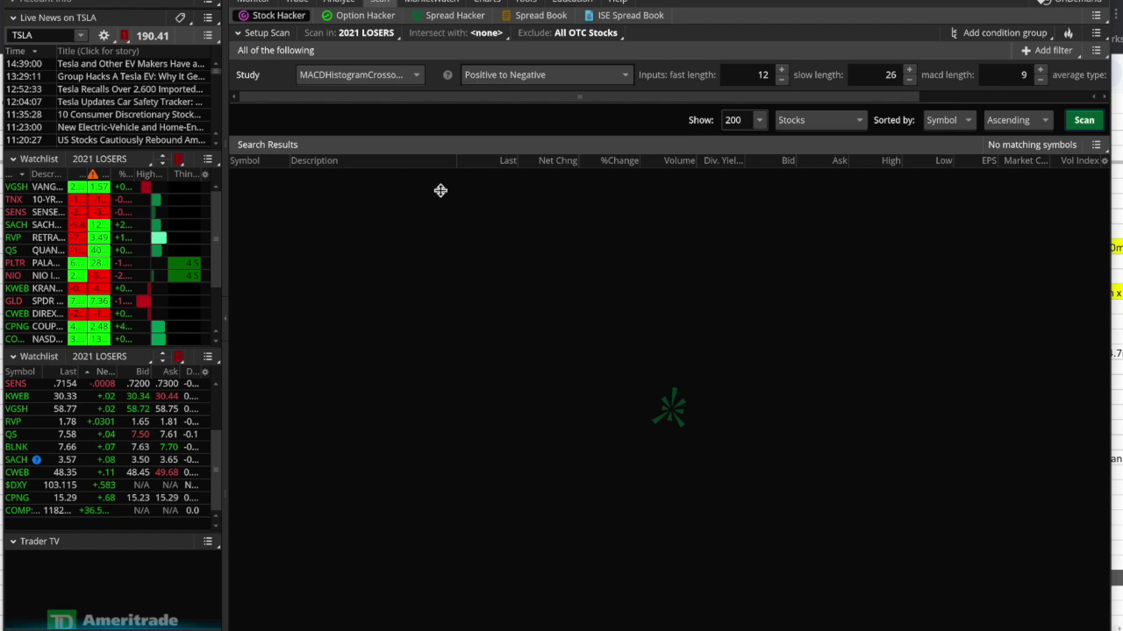
- Scan the Public (S - W) S&P 500 list, returning ADI, CDNS, INCY, NVR and NXPI
left_click(366, 35)
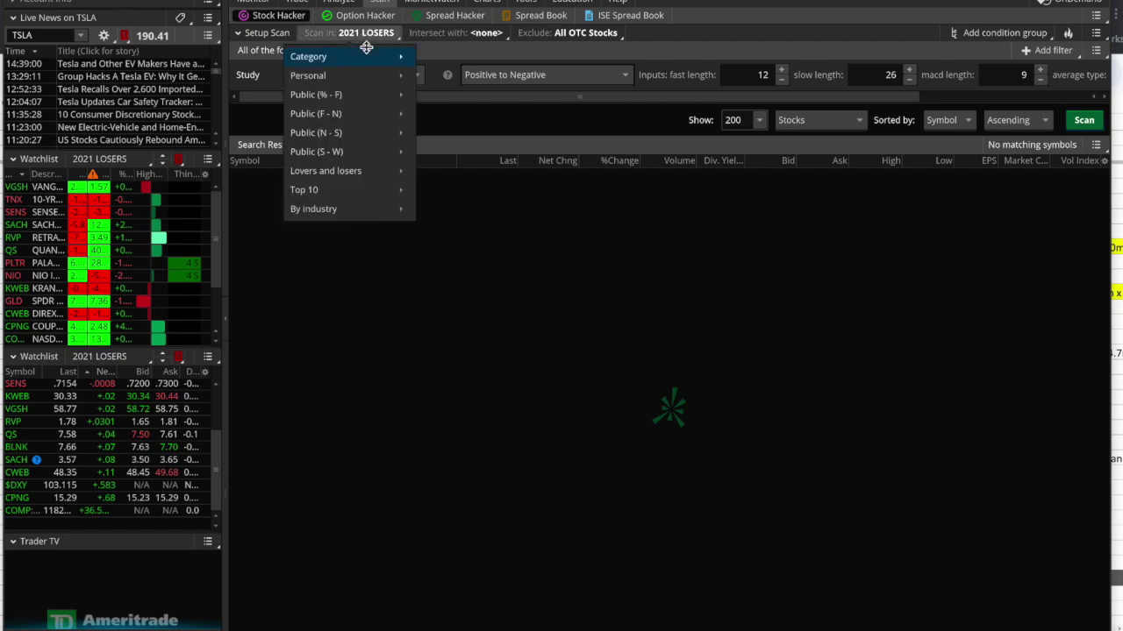
mouse_move(366, 76)
mouse_move(371, 151)
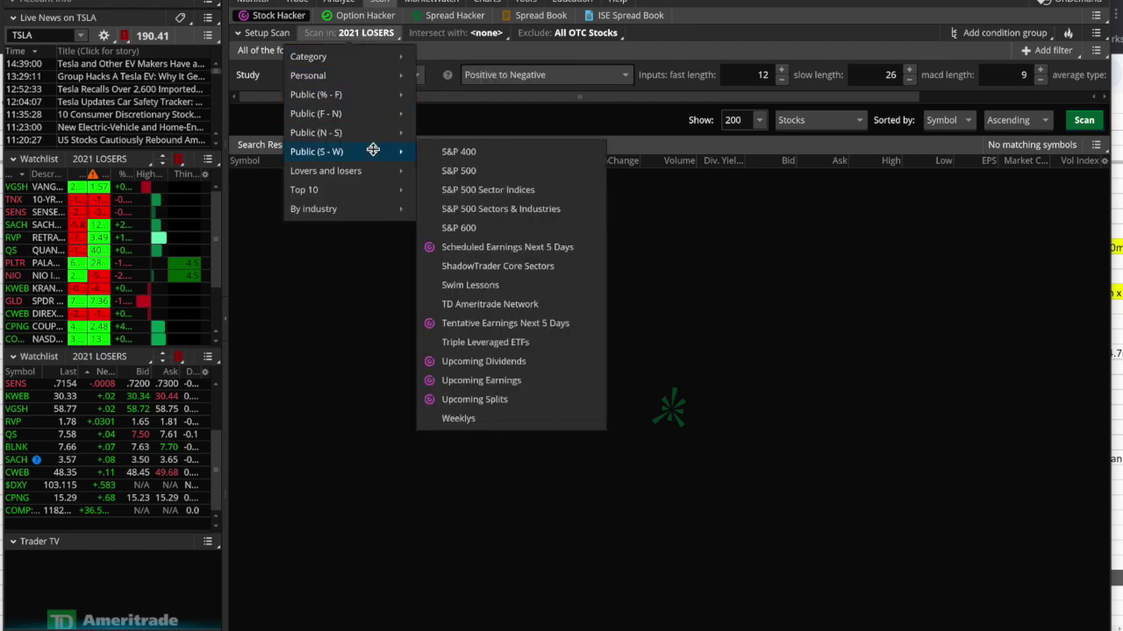
left_click(481, 170)
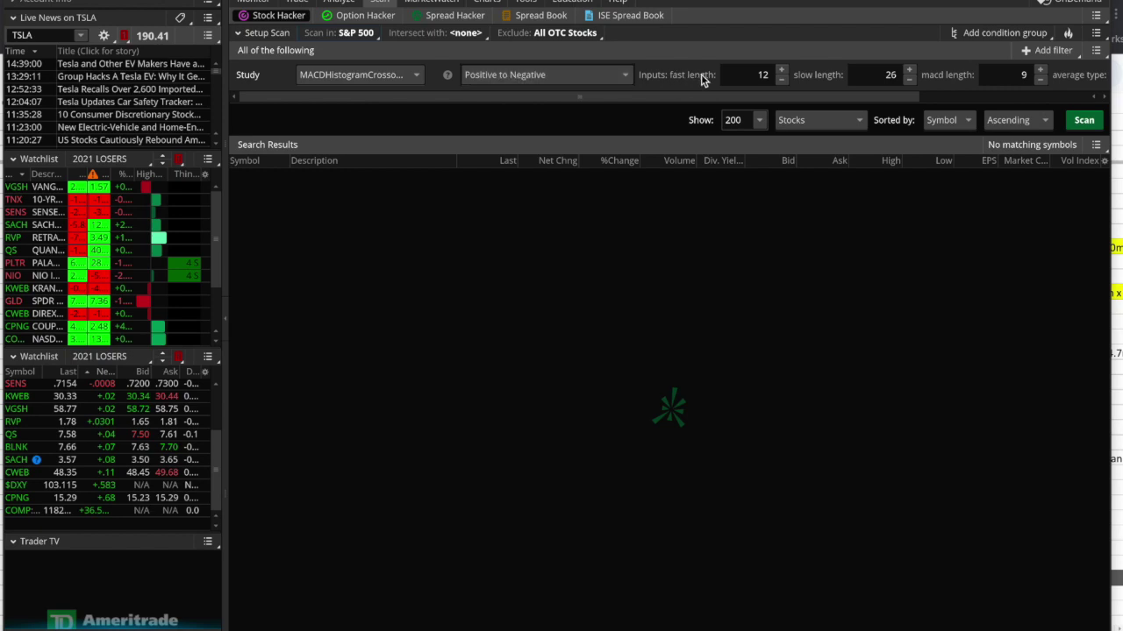
left_click(1081, 123)
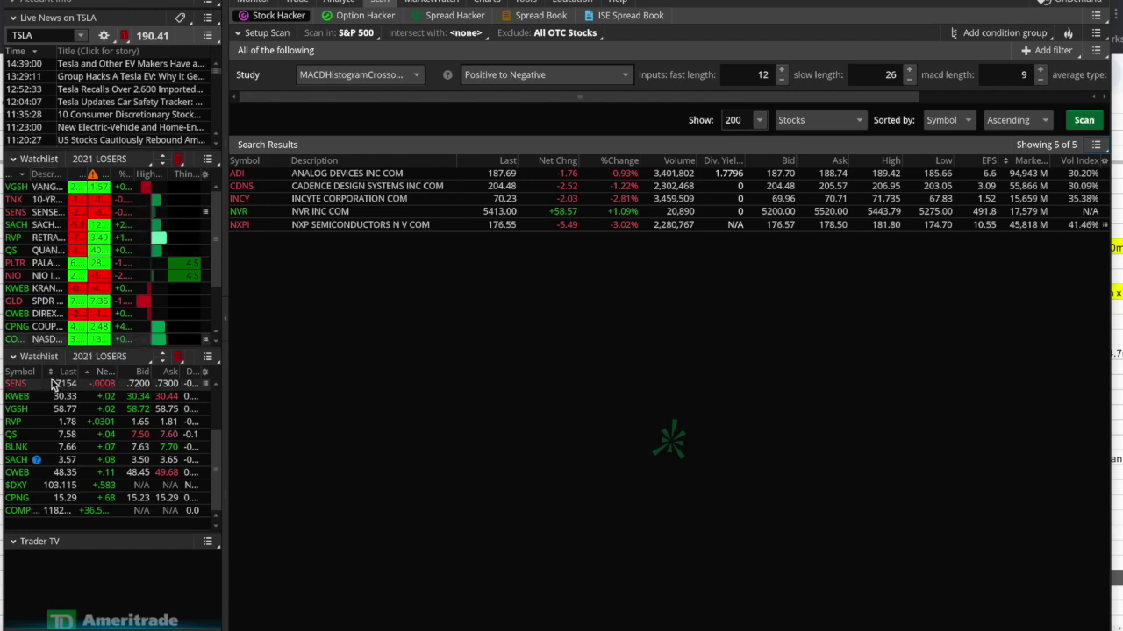
- Chart the S&P 500 Index SPX on the Charts page
left_click(480, 4)
left_click(272, 34)
type("SPX")
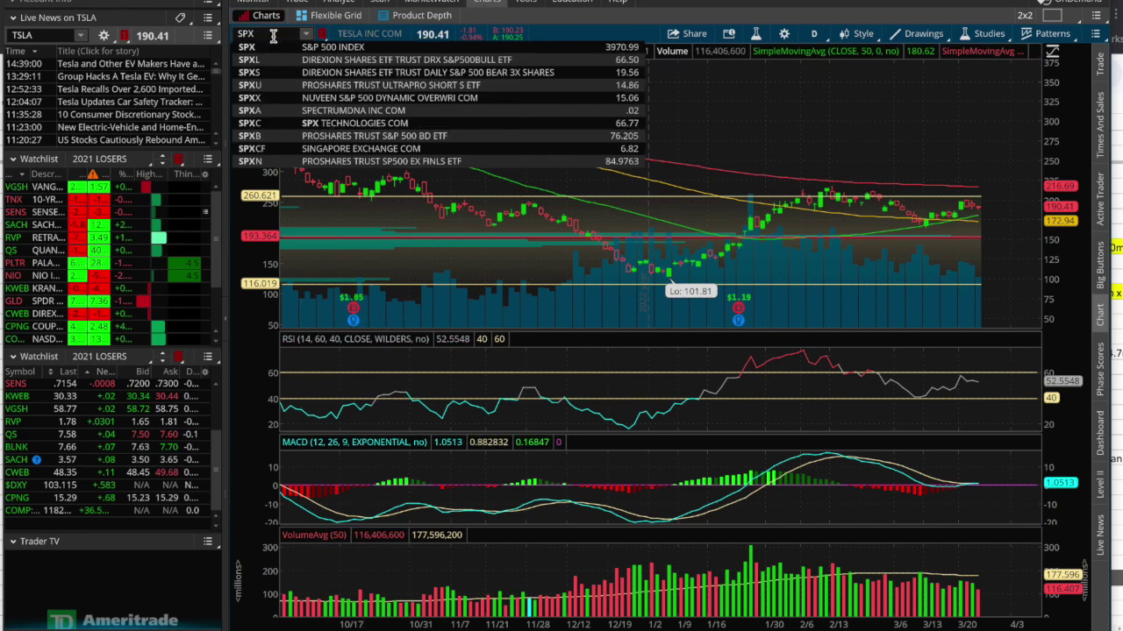
left_click(275, 49)
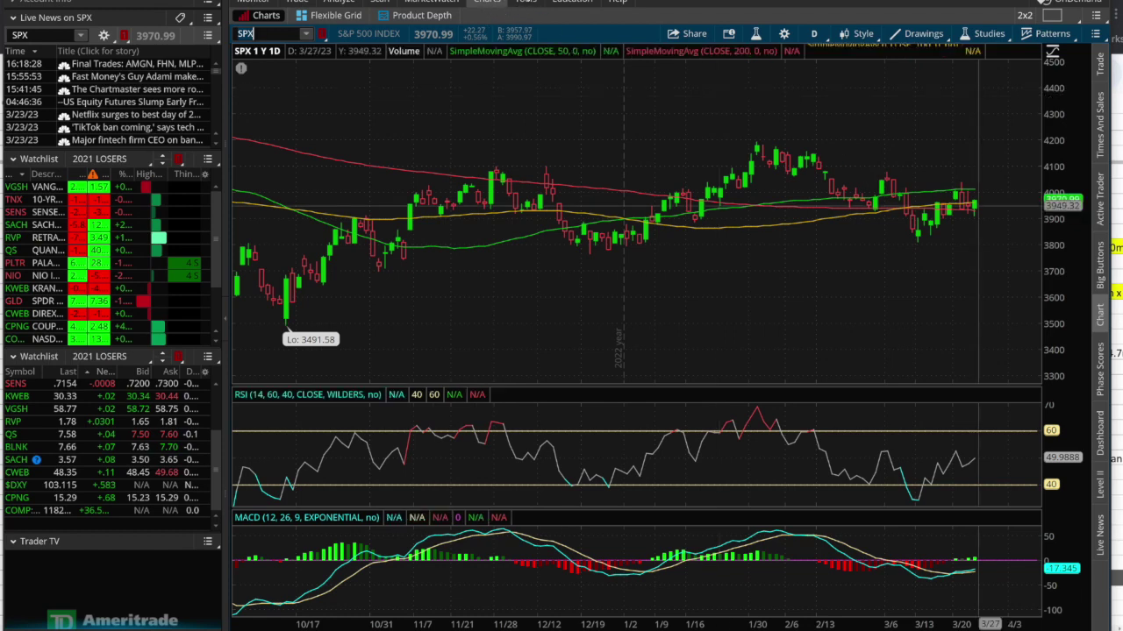
- Glance at the thinkScript editor and scan results, then chart ADI
left_click(524, 3)
left_click(500, 80)
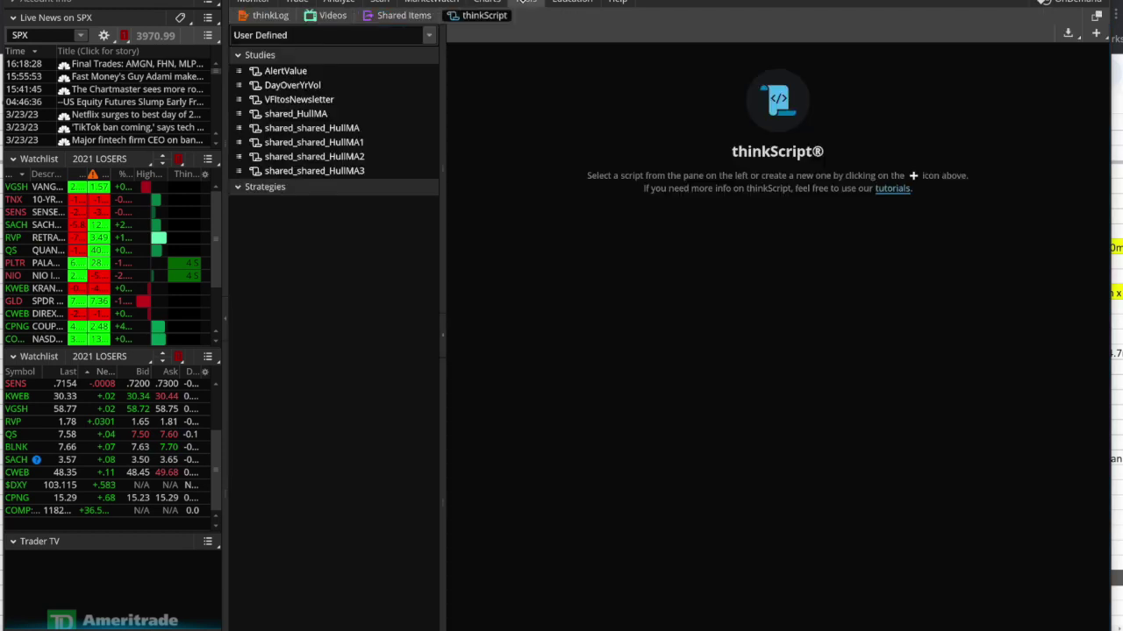
left_click(377, 2)
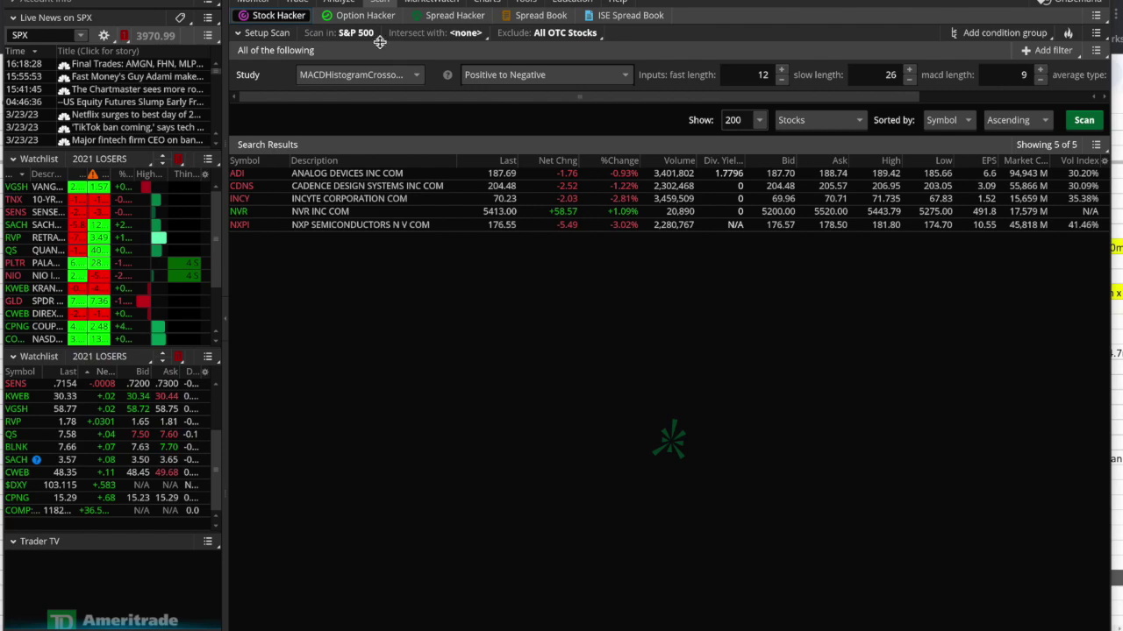
left_click(488, 2)
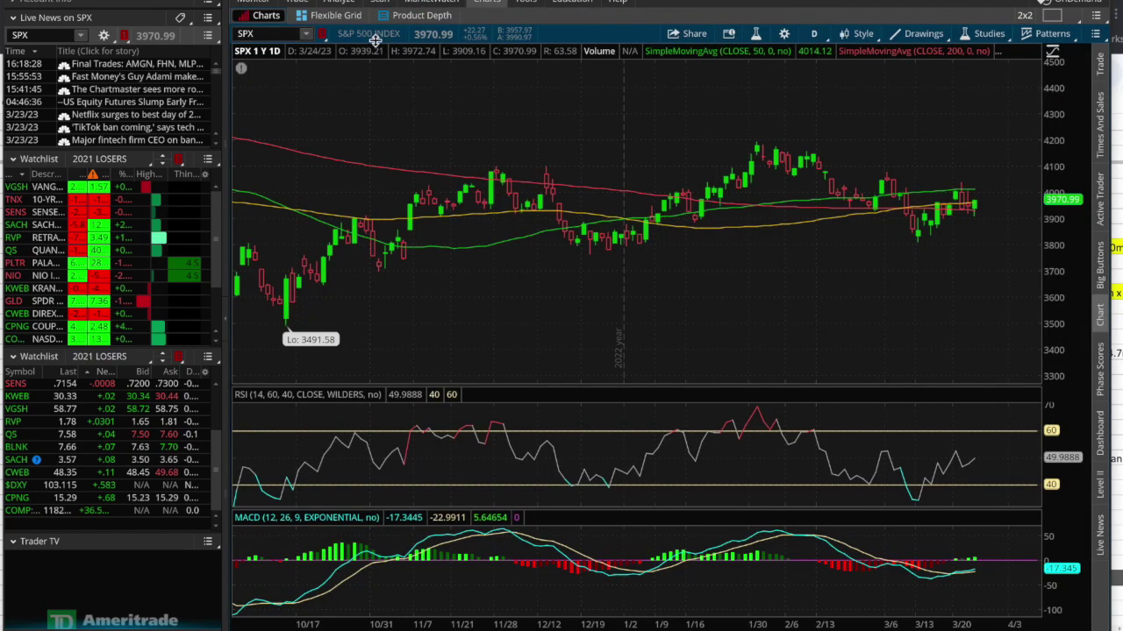
left_click(287, 35)
type("ADI")
key("Return")
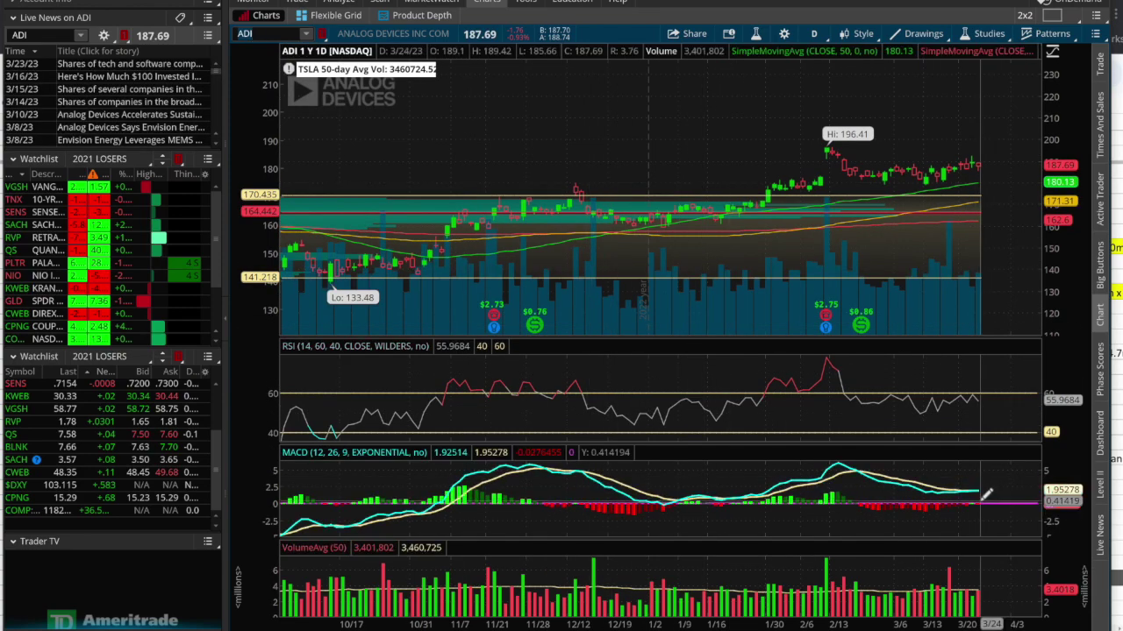
- Switch the chart to 10 days of 30-minute bars and view ADI, then CDNS
left_click(813, 34)
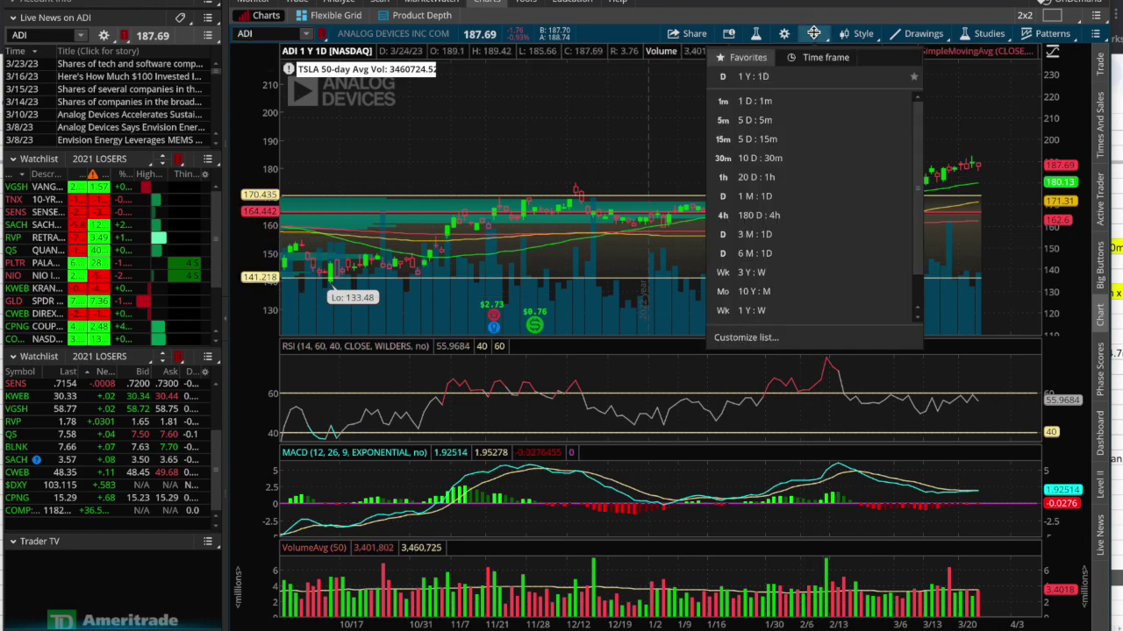
left_click(787, 159)
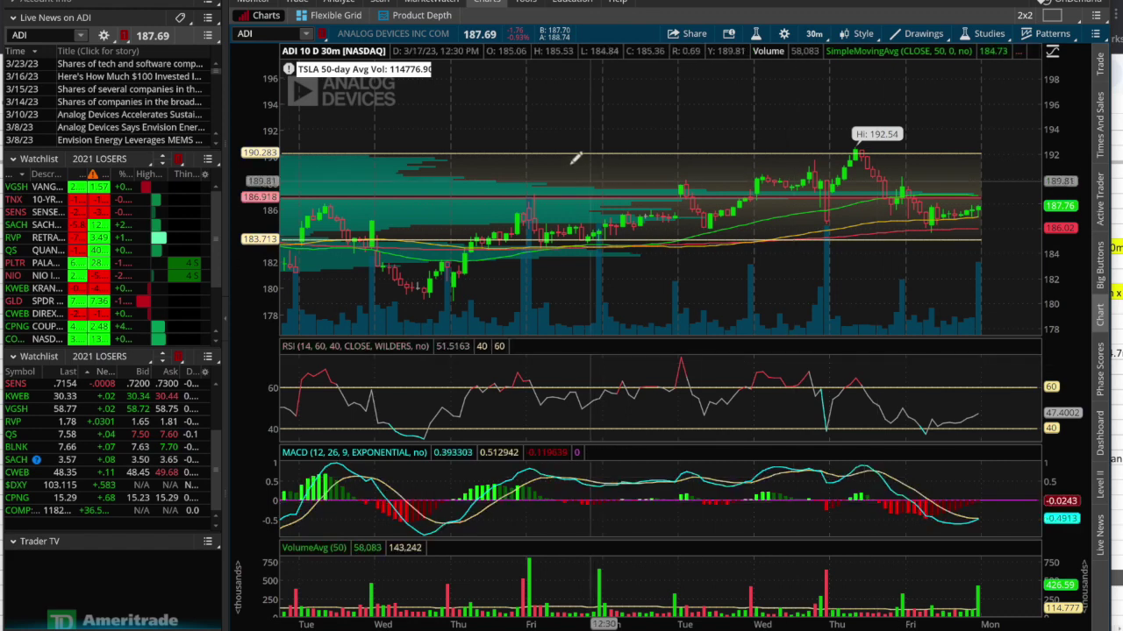
left_click(380, 1)
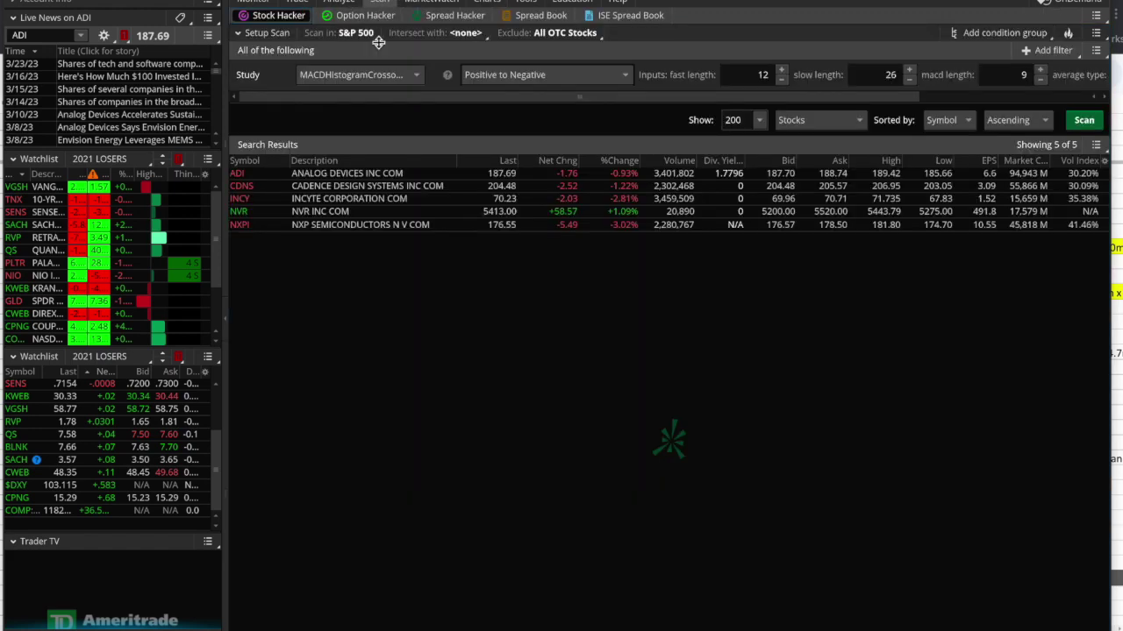
left_click(487, 1)
left_click(289, 38)
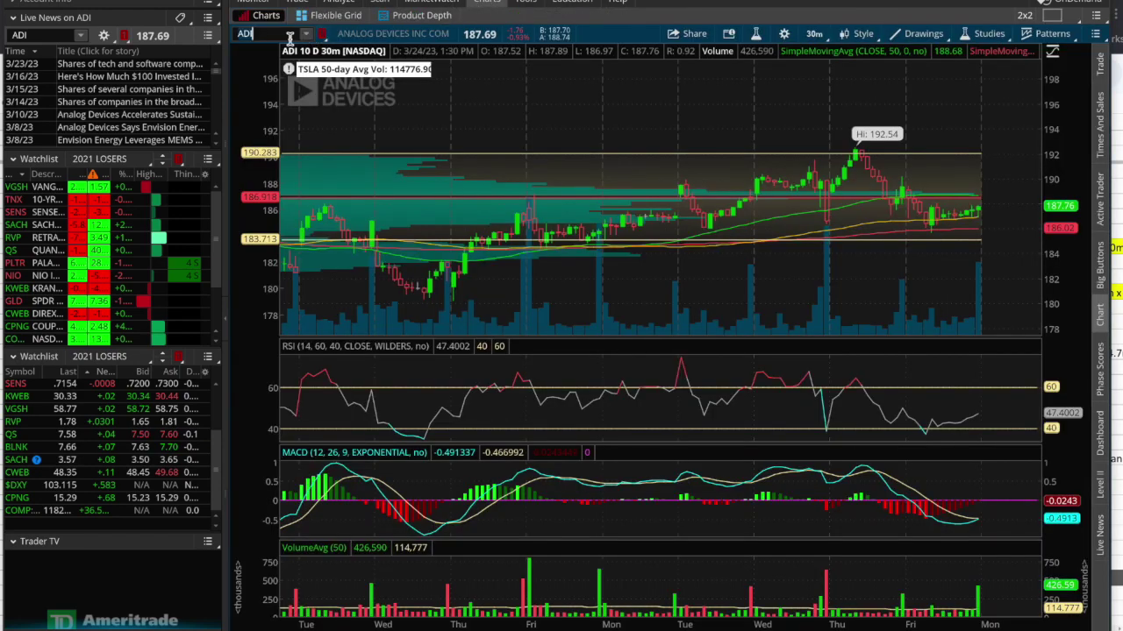
key("Return")
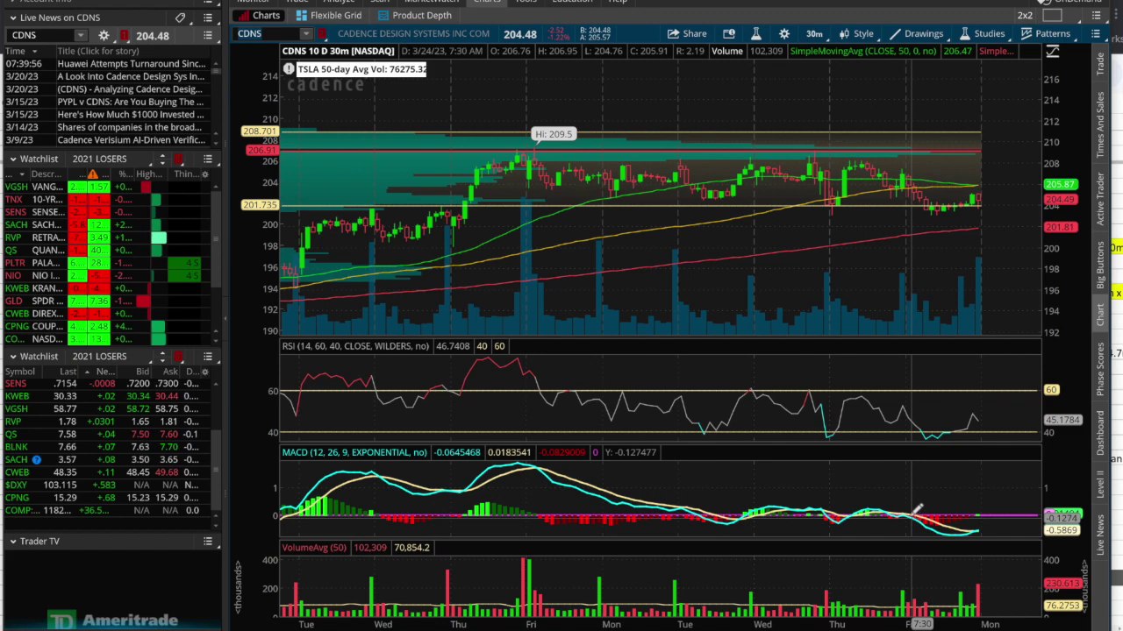
- Select NVR in the scan results, chart it, then return to the results
left_click(379, 2)
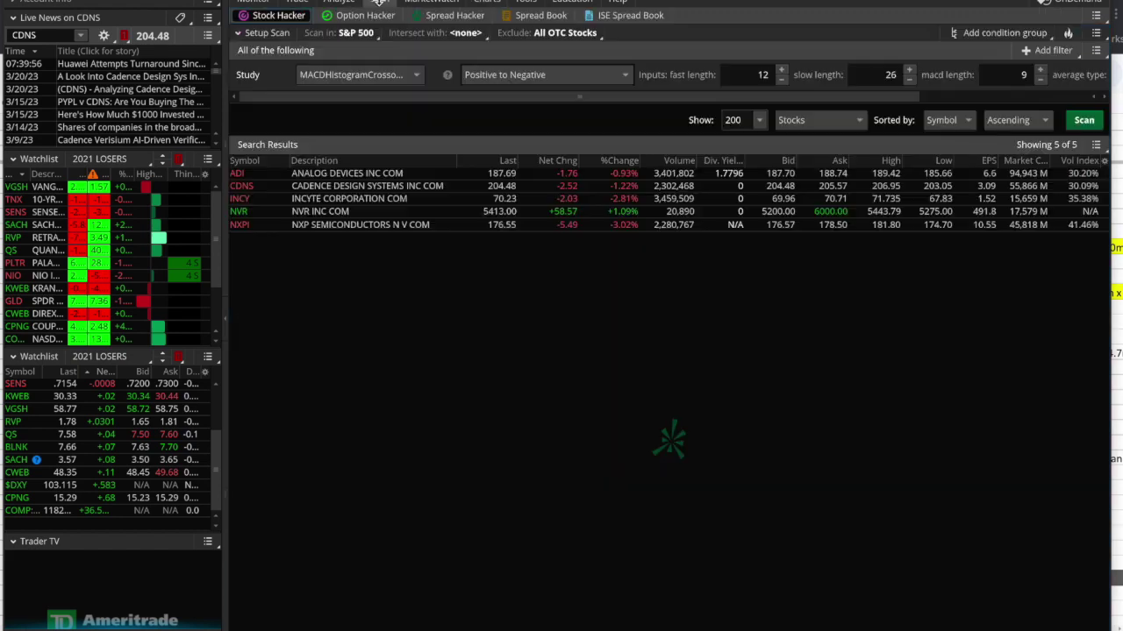
left_click(361, 213)
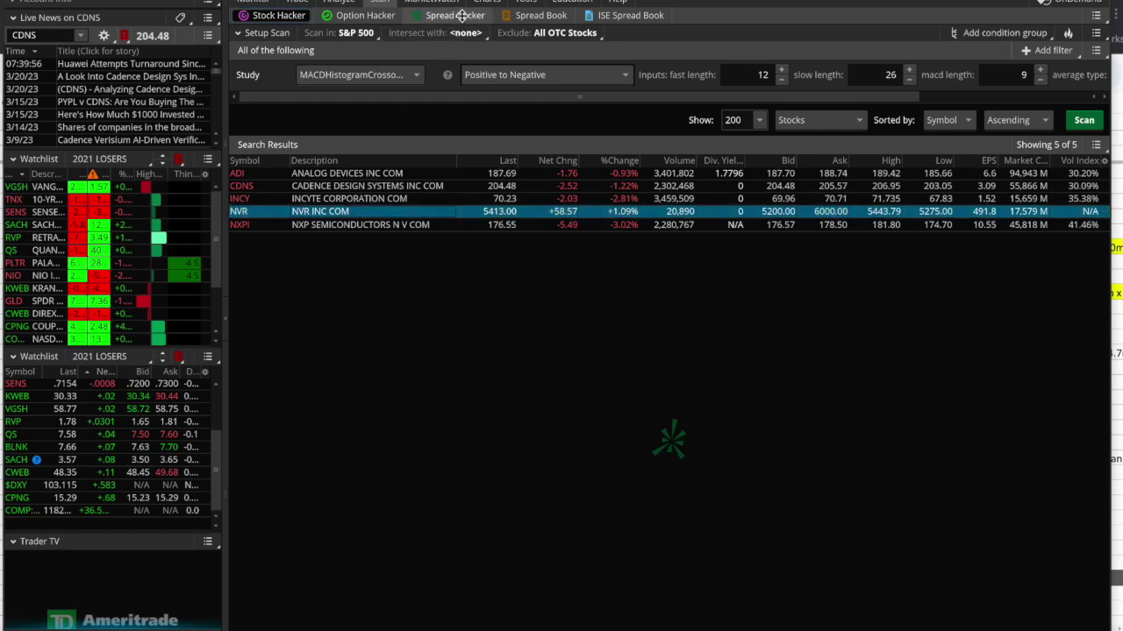
left_click(485, 2)
left_click(261, 35)
type("N")
key("Return")
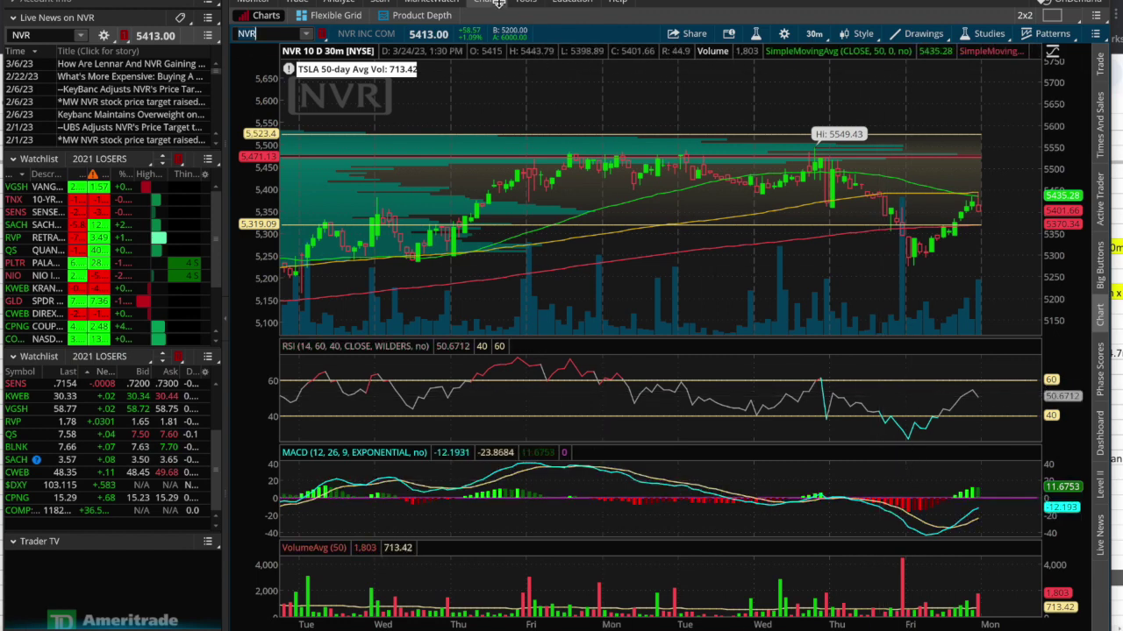
left_click(384, 4)
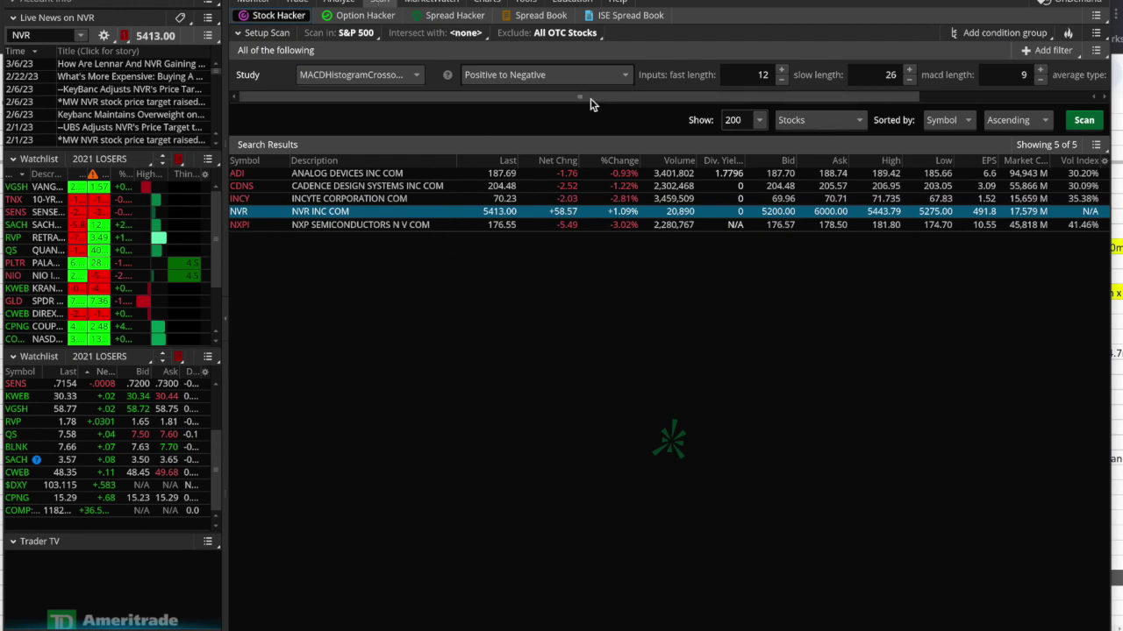
- Add a Pattern filter to the scan and delete the MACD crossover study filter
left_click(1046, 51)
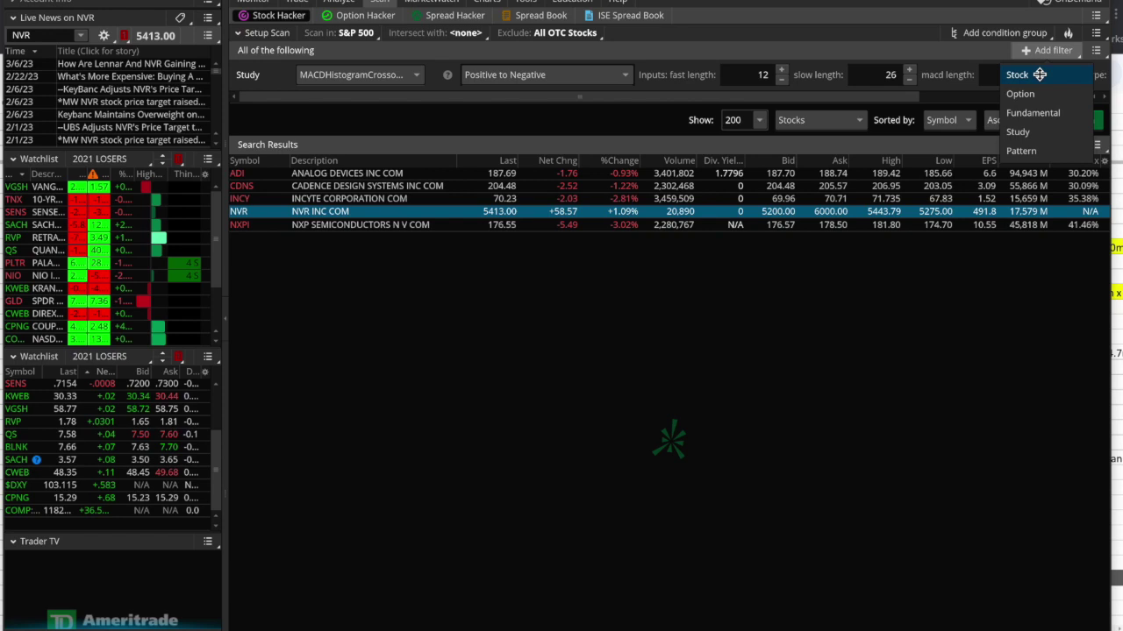
left_click(1038, 151)
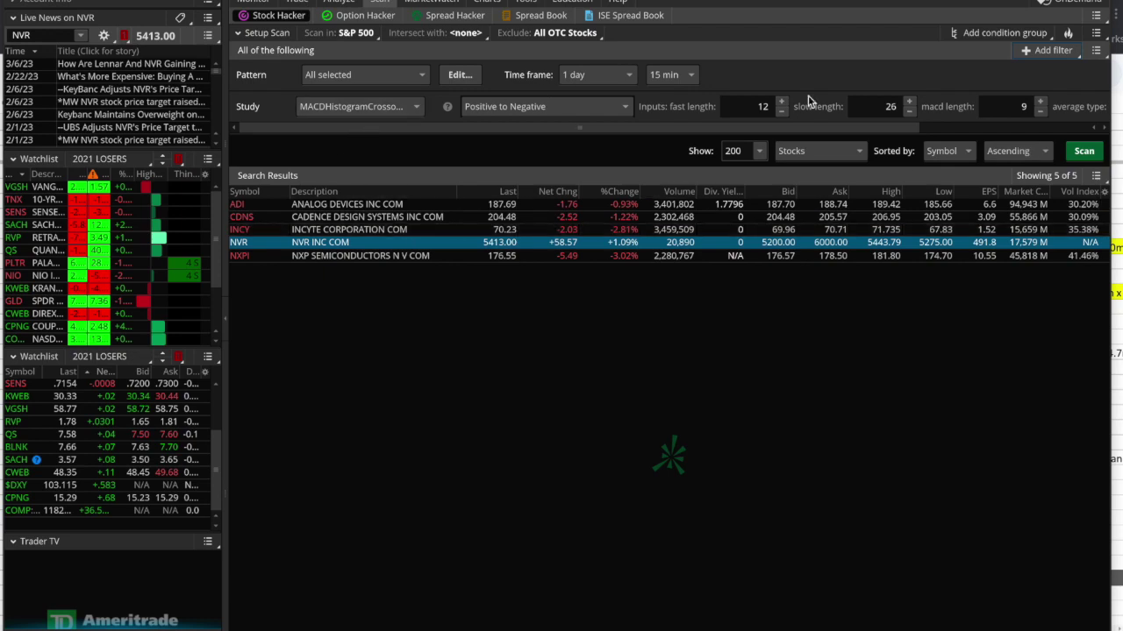
left_click(1037, 129)
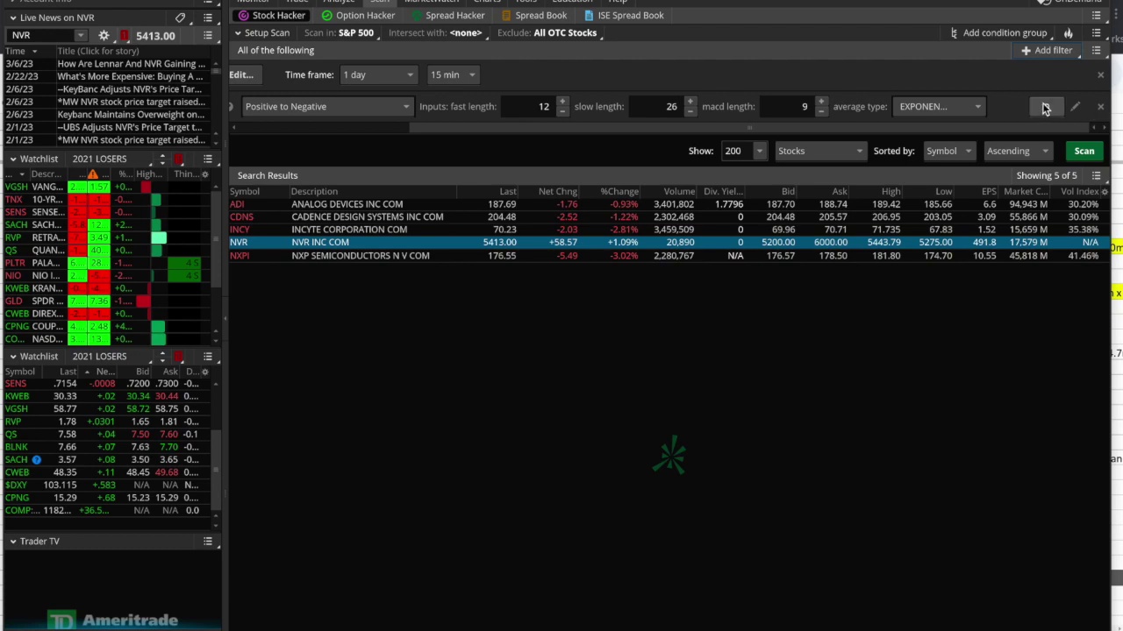
left_click(1099, 106)
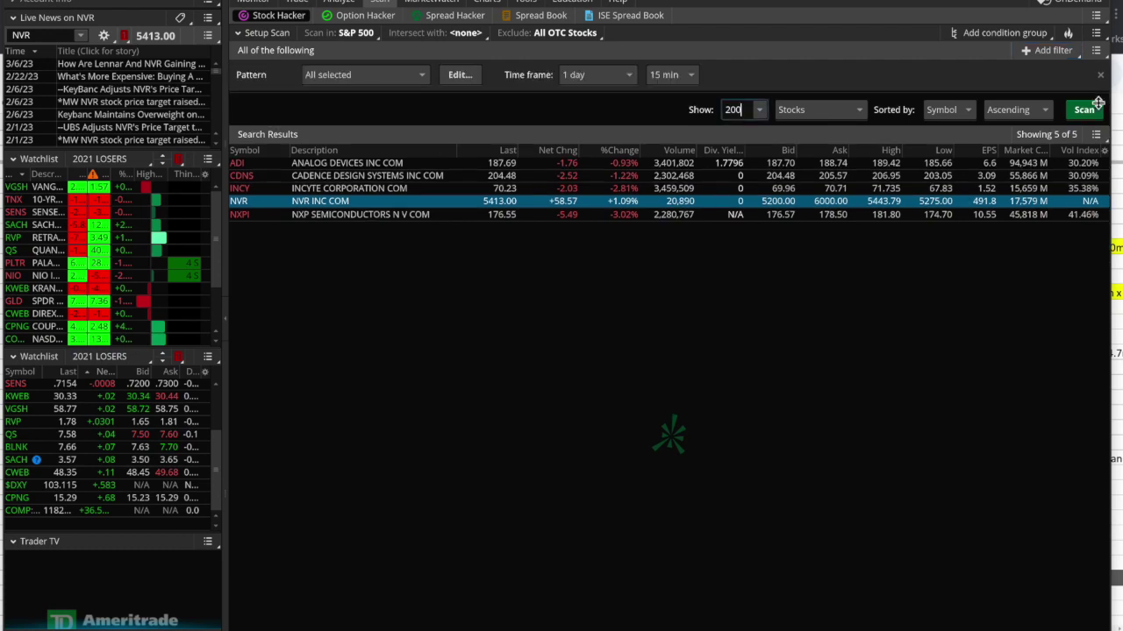
- Limit the pattern filter to Head and Shoulders only and rerun the scan
left_click(358, 75)
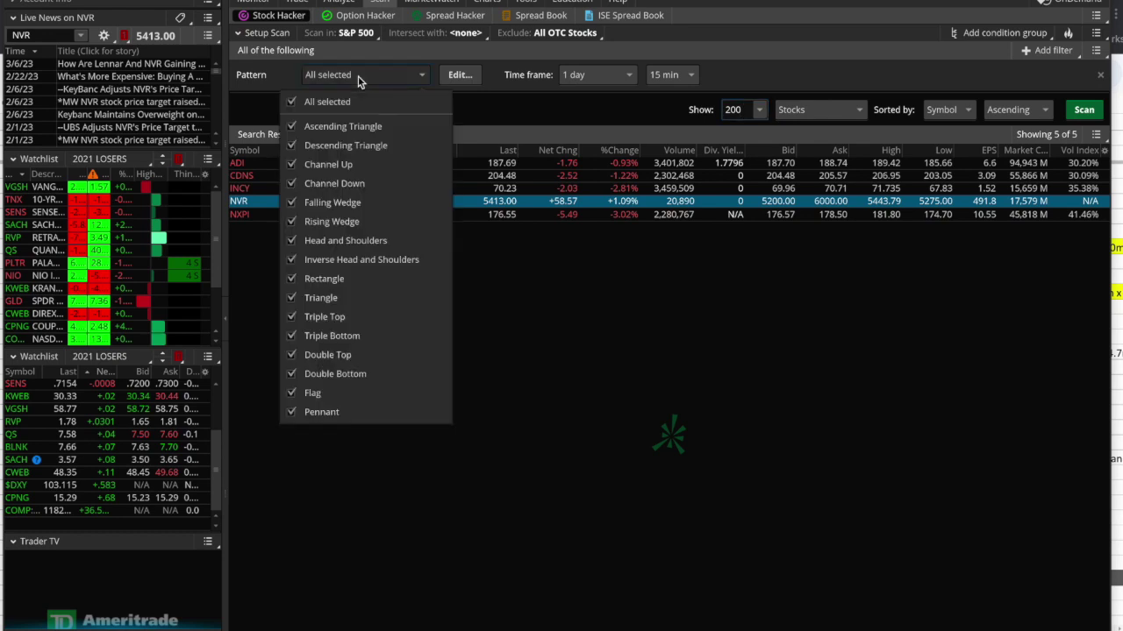
left_click(295, 101)
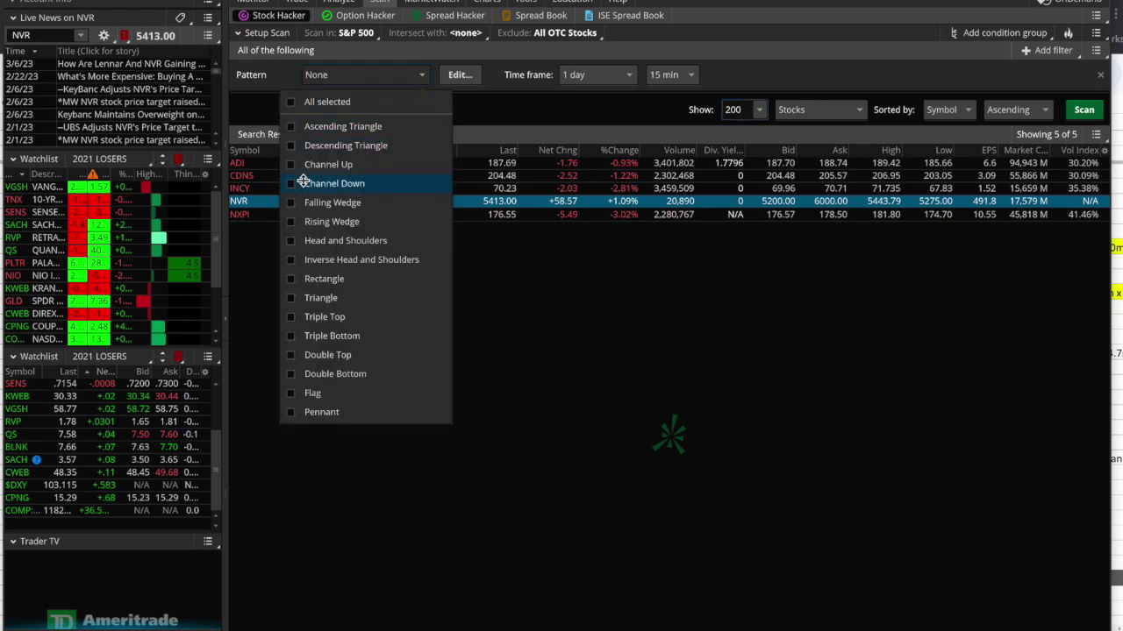
left_click(292, 241)
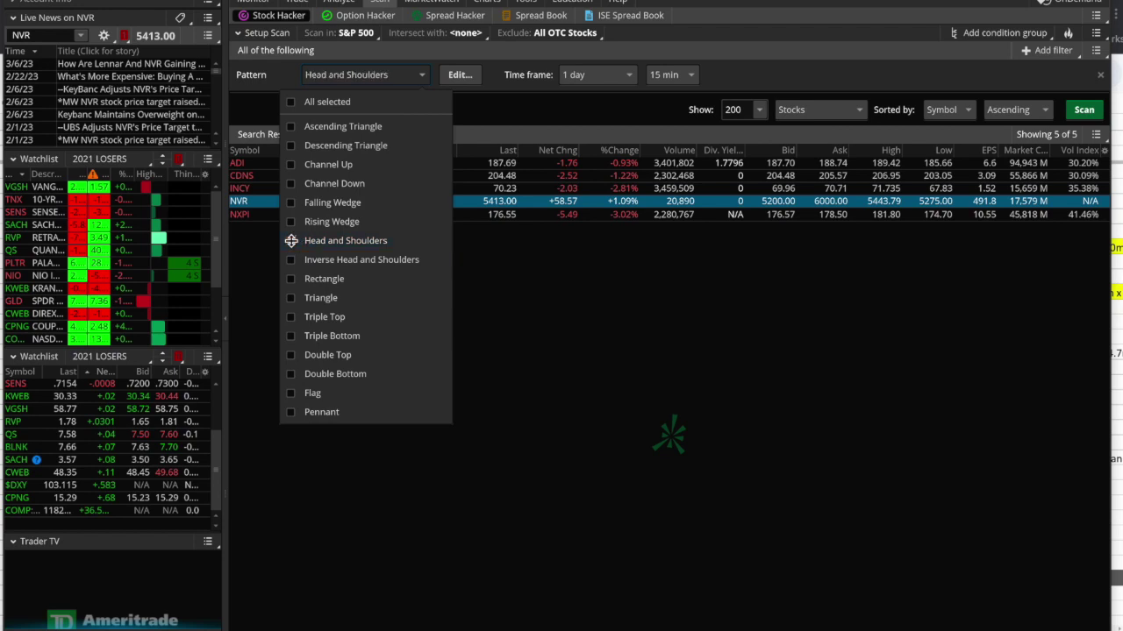
left_click(545, 292)
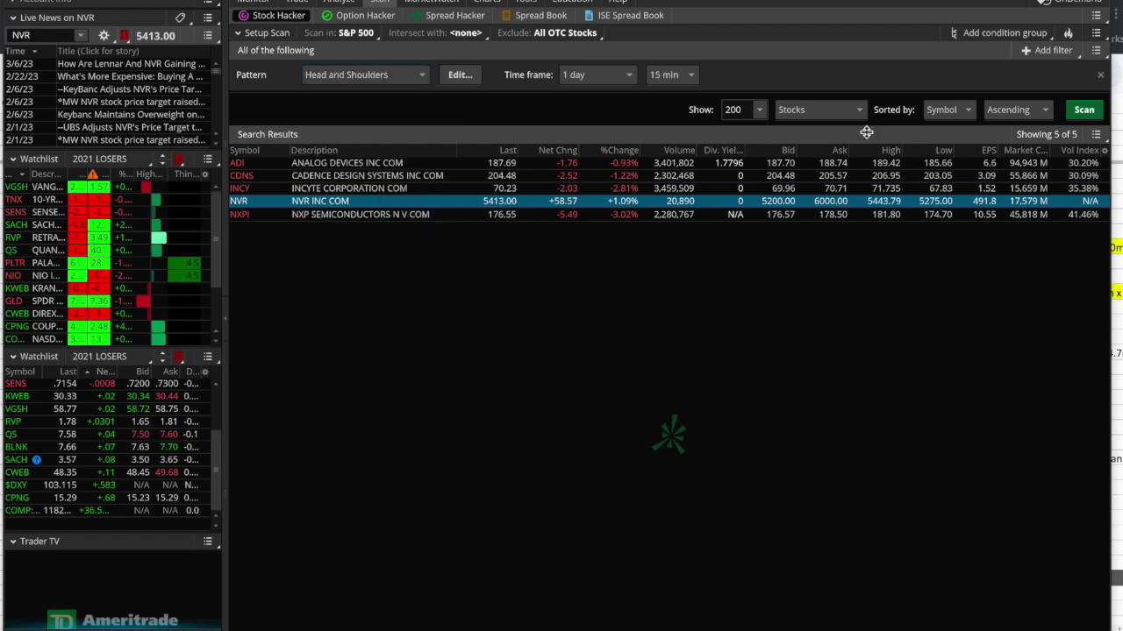
left_click(1084, 109)
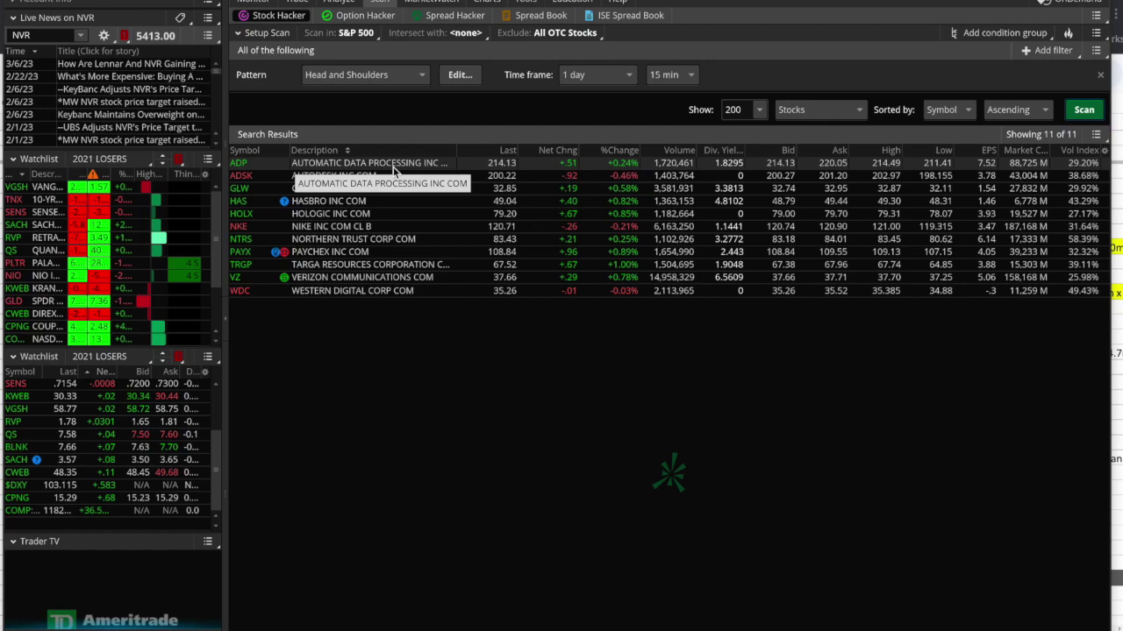
- Chart ADP on 5 days of 15-minute bars
left_click(488, 2)
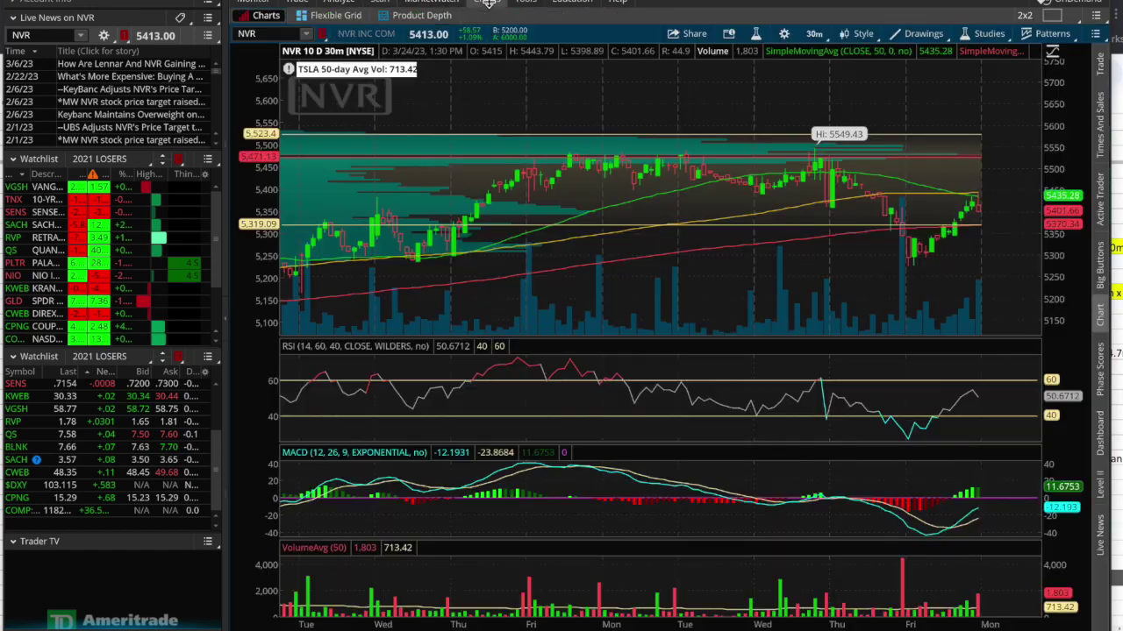
left_click(267, 36)
type("ADP")
key("Return")
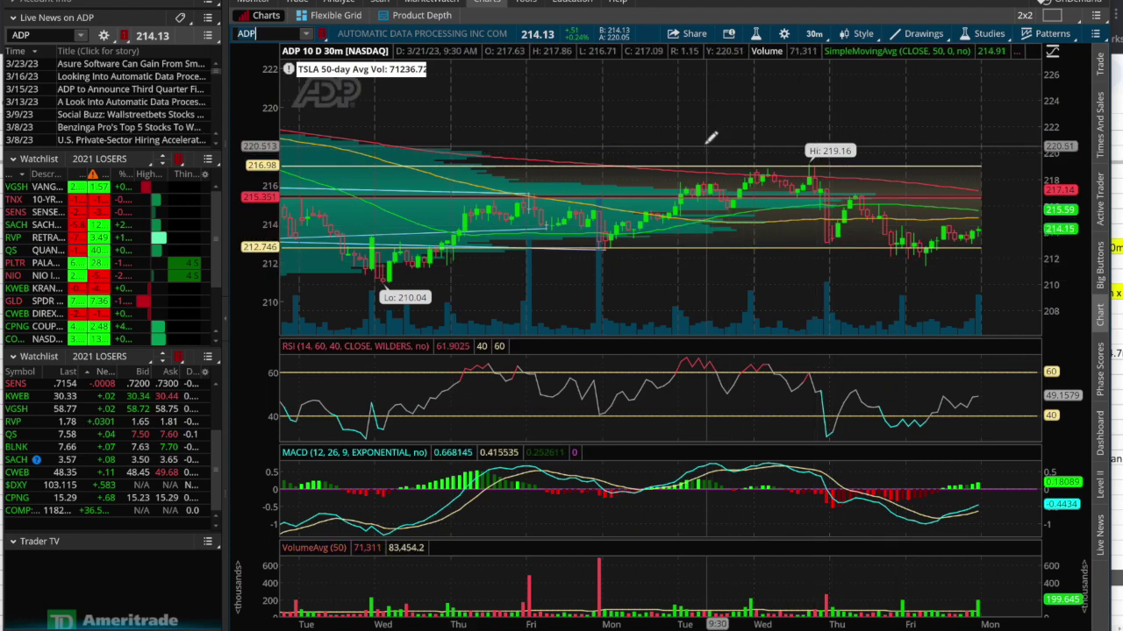
left_click(814, 33)
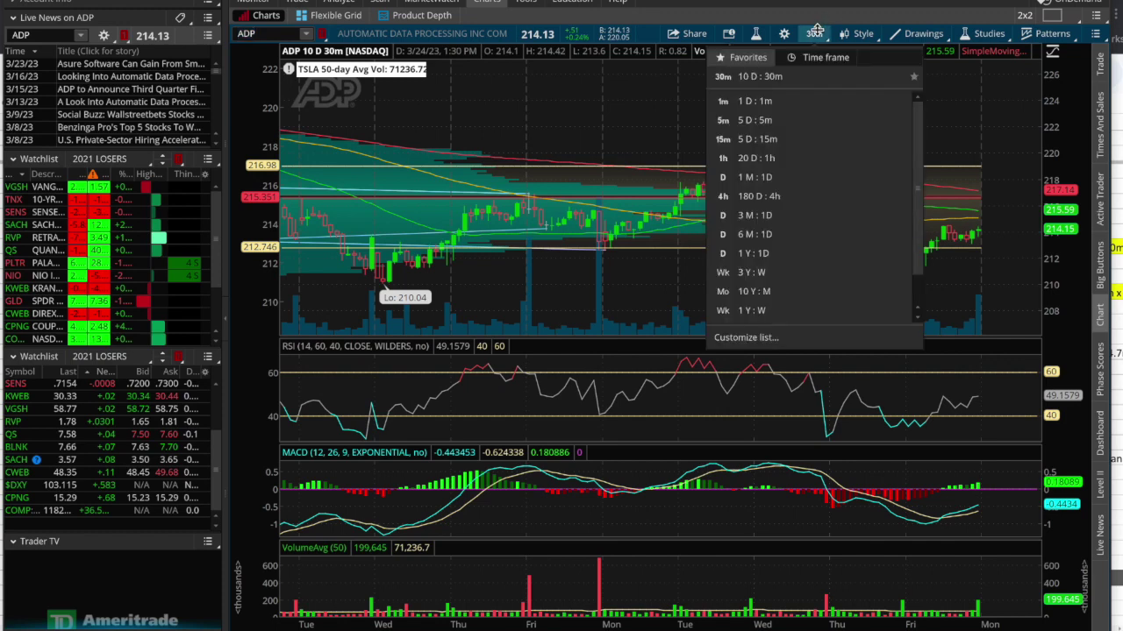
left_click(779, 139)
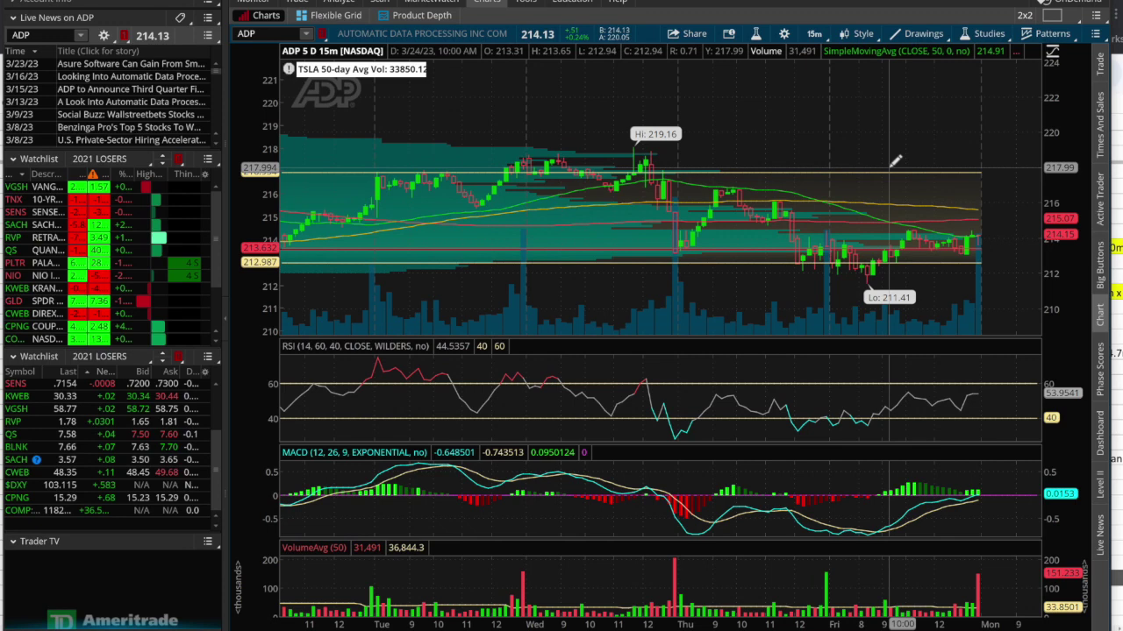
- Compare against the Head and Shoulders results, then change the chart symbol to ADSK
left_click(379, 2)
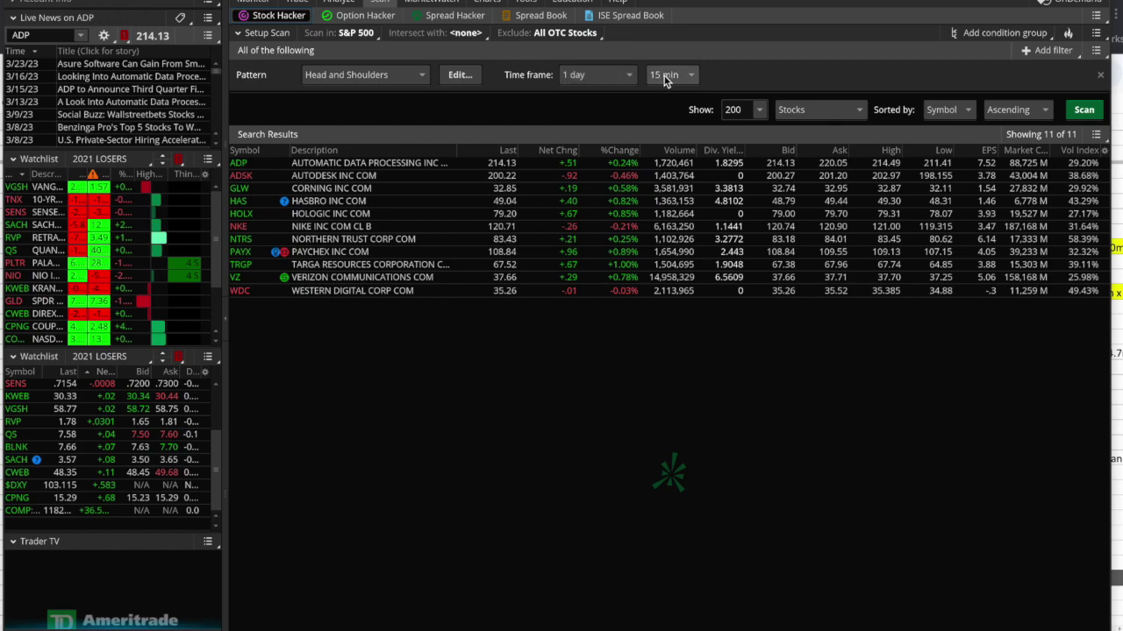
left_click(488, 1)
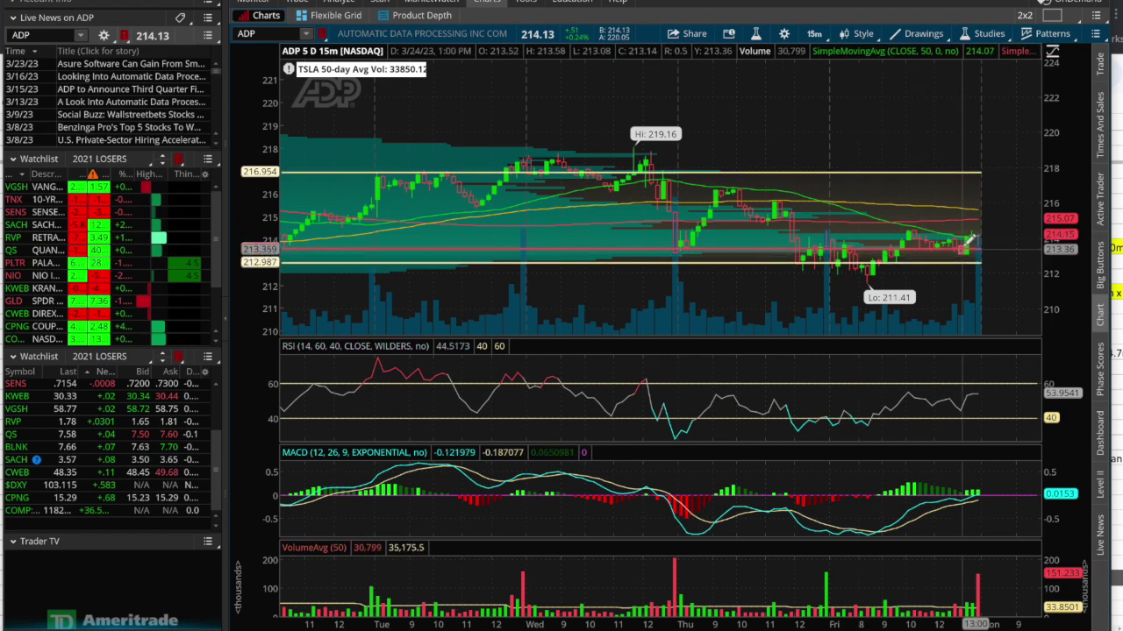
left_click(379, 2)
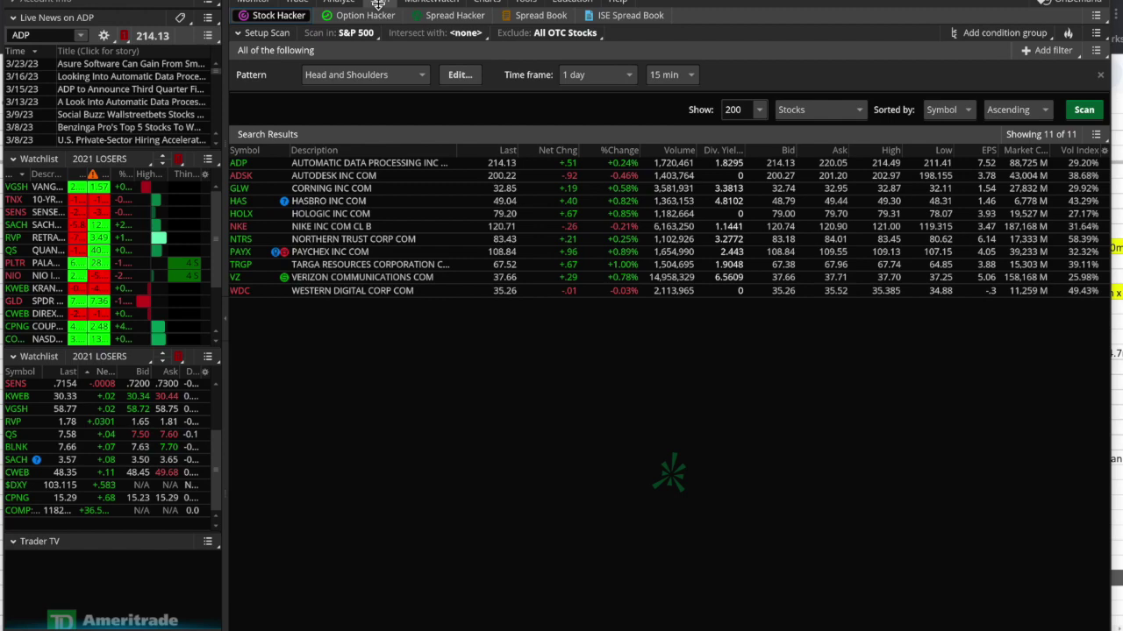
left_click(487, 1)
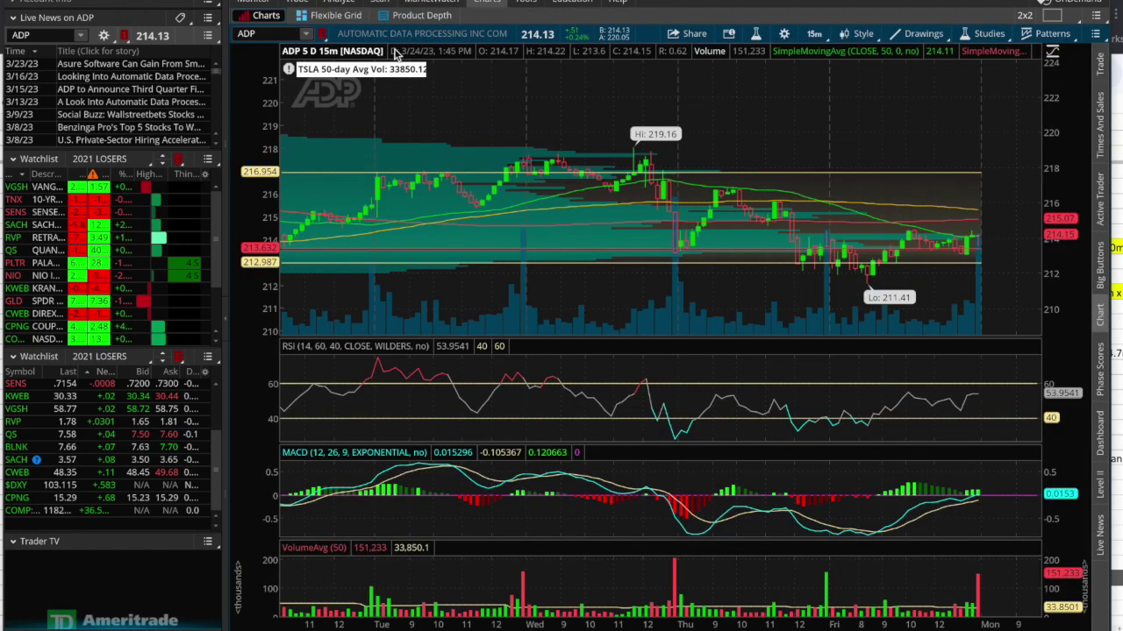
left_click(278, 34)
key("BackSpace")
type("SK")
key("Return")
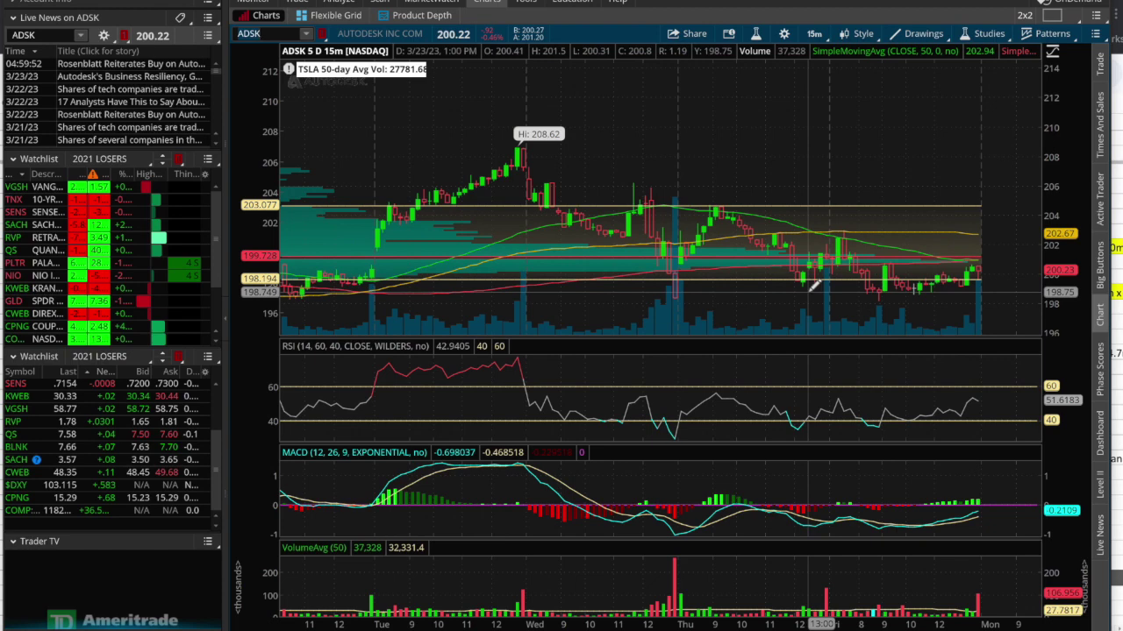
left_click(381, 3)
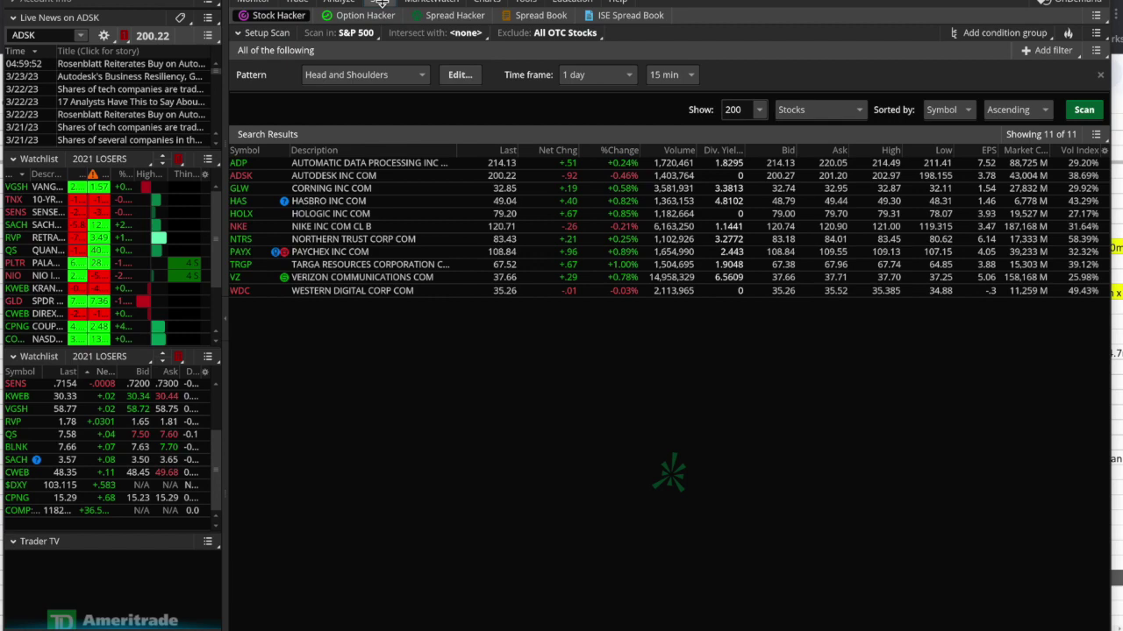
left_click(485, 4)
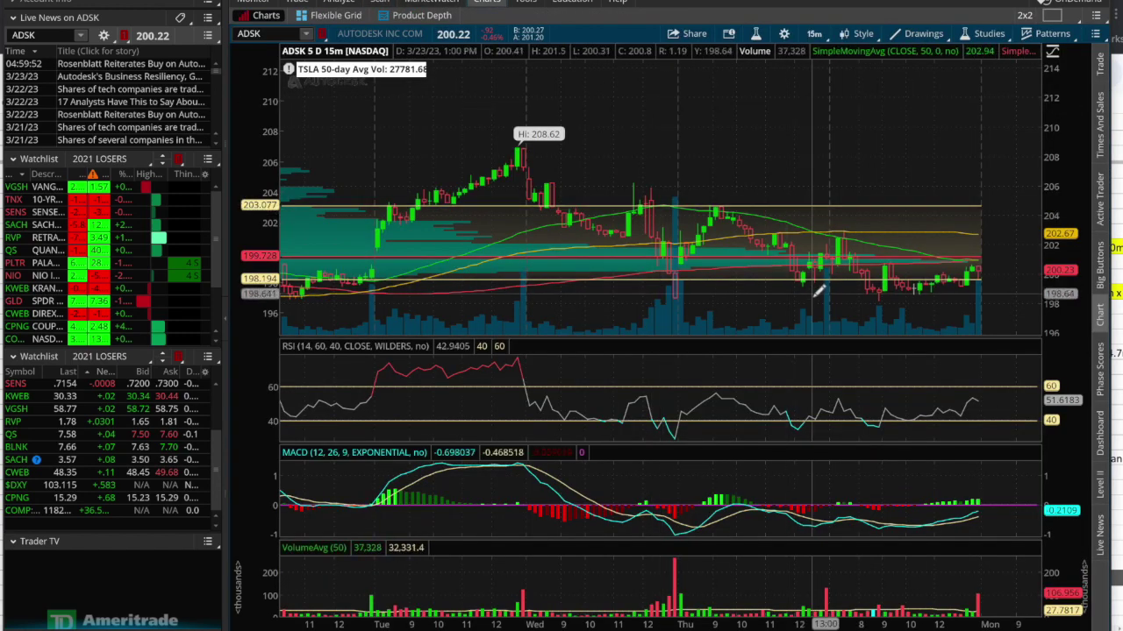
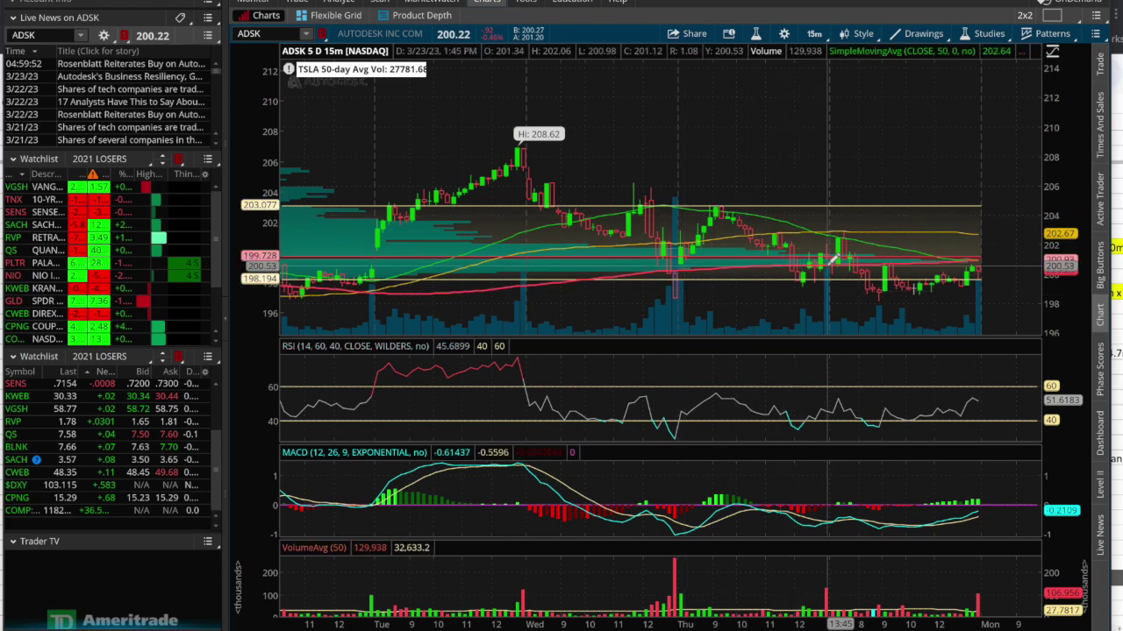
- Replace ADSK with NKE (Nike Inc) on the 5-day, 15-minute chart
left_click(377, 4)
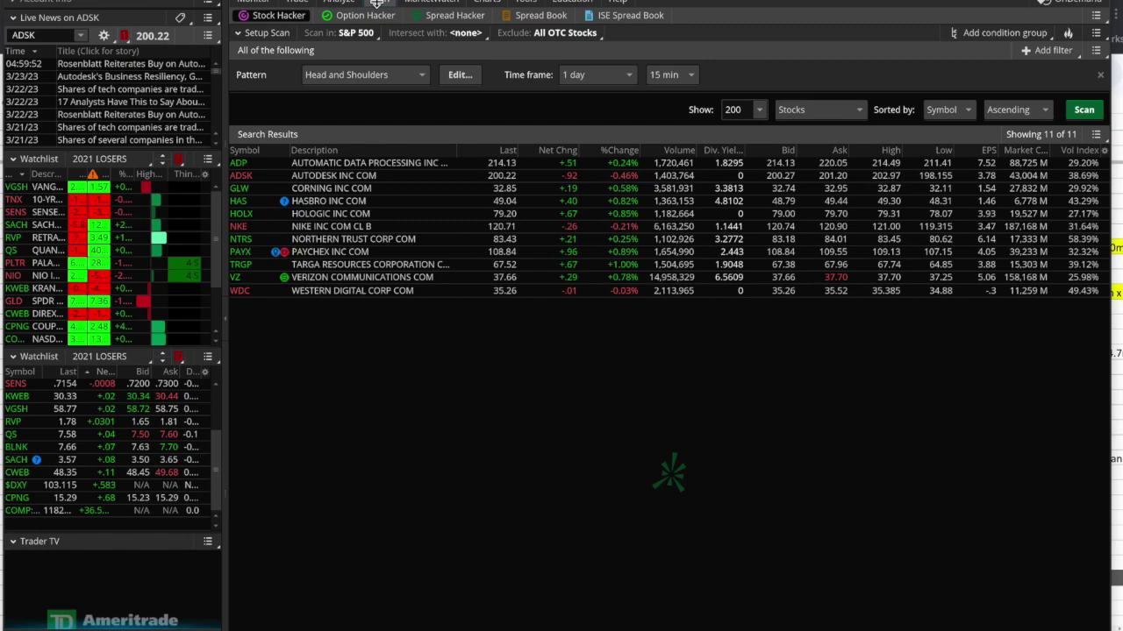
left_click(487, 3)
left_click(275, 33)
type("NKE")
key("Return")
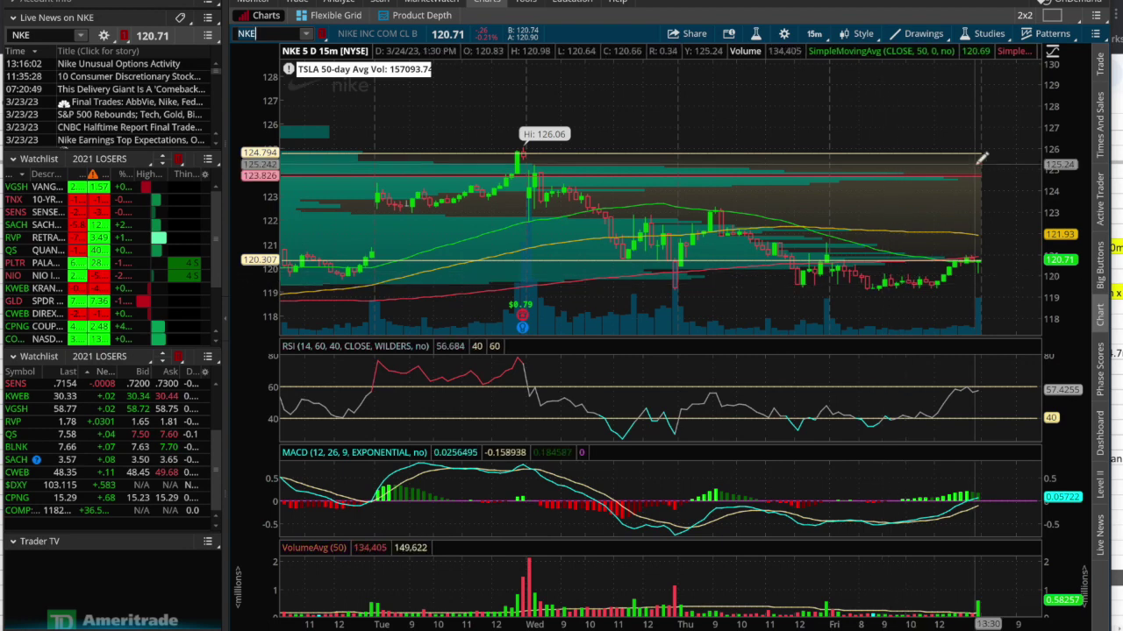
left_click(1051, 35)
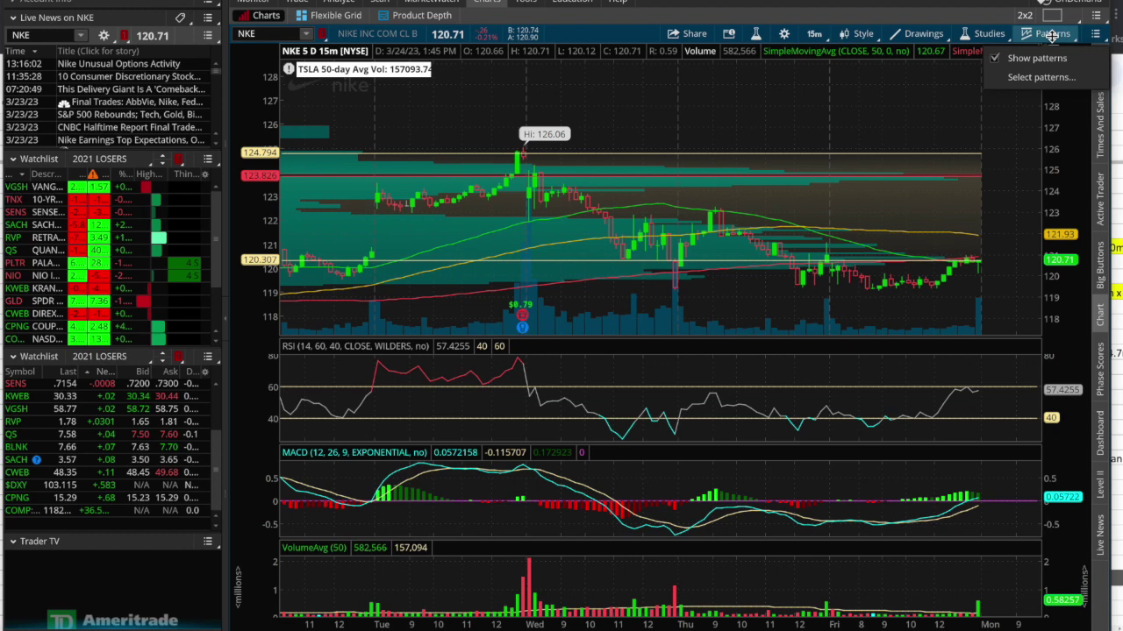
- Add Head and Shoulders to the chart's displayed patterns and apply it
left_click(1041, 78)
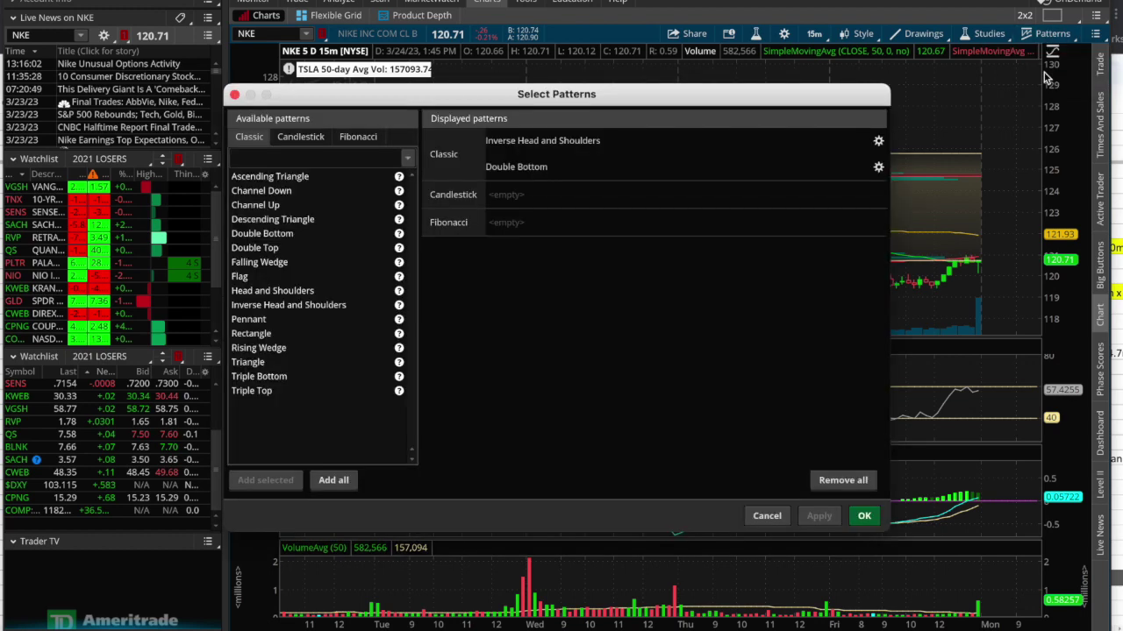
left_click(558, 175)
left_click(567, 145)
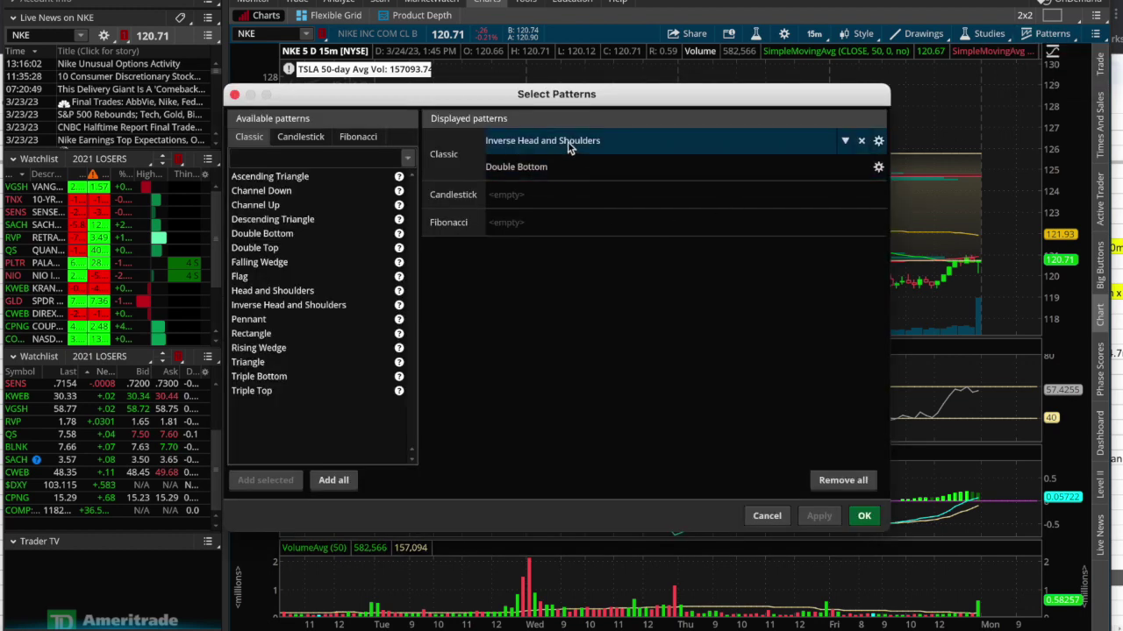
double_click(272, 292)
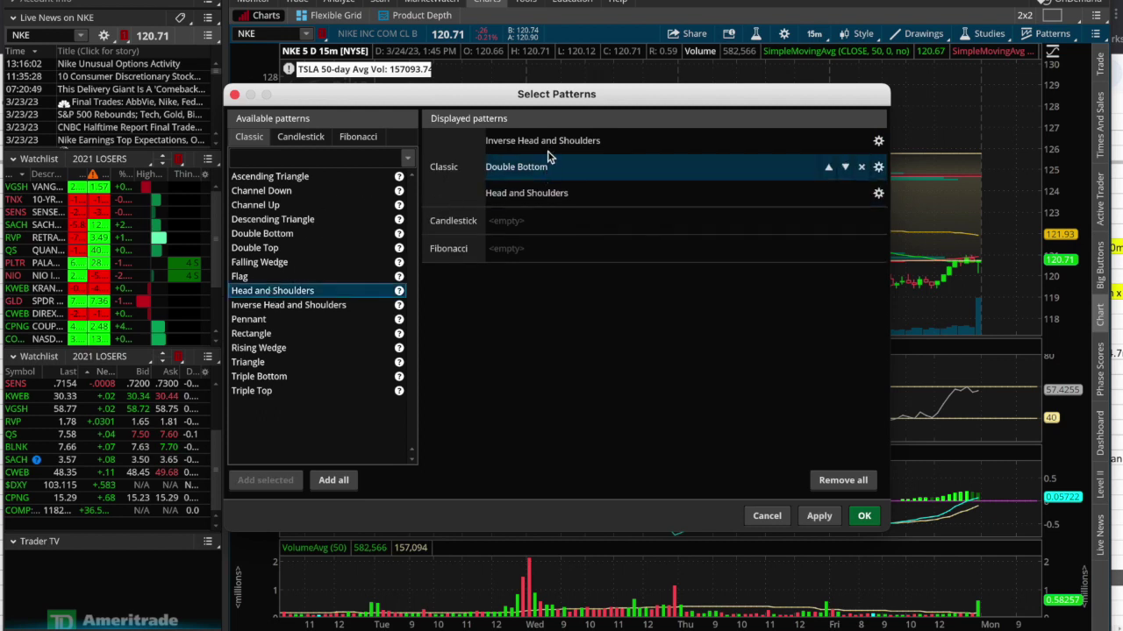
left_click(831, 517)
left_click(864, 518)
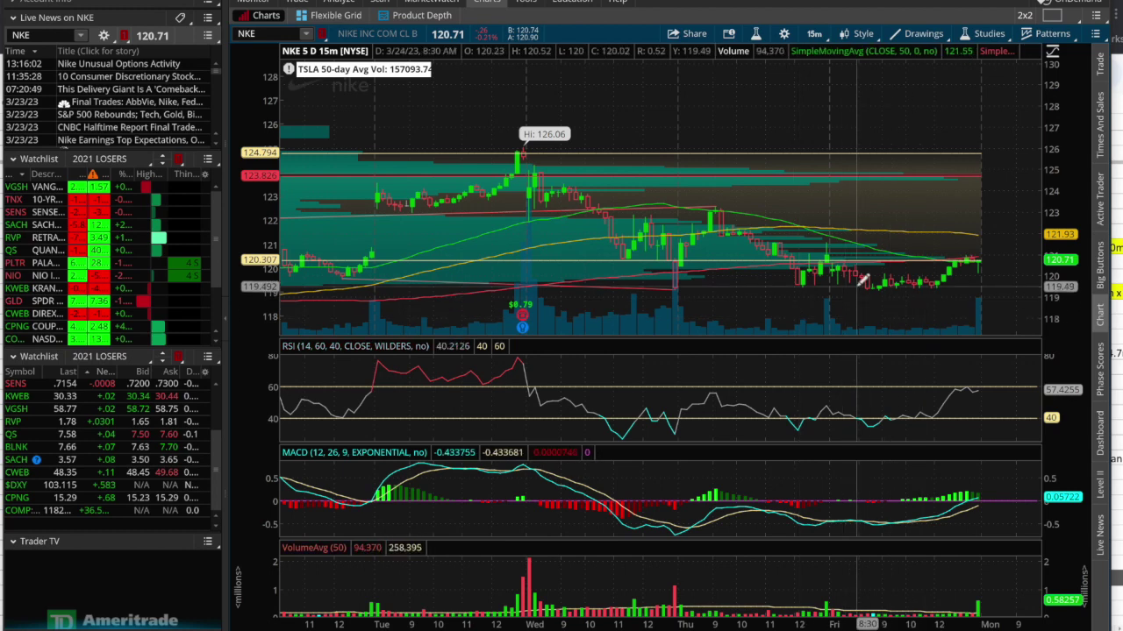
- Remove all displayed patterns and show only Falling Wedge on the NKE chart
left_click(1050, 34)
left_click(1040, 77)
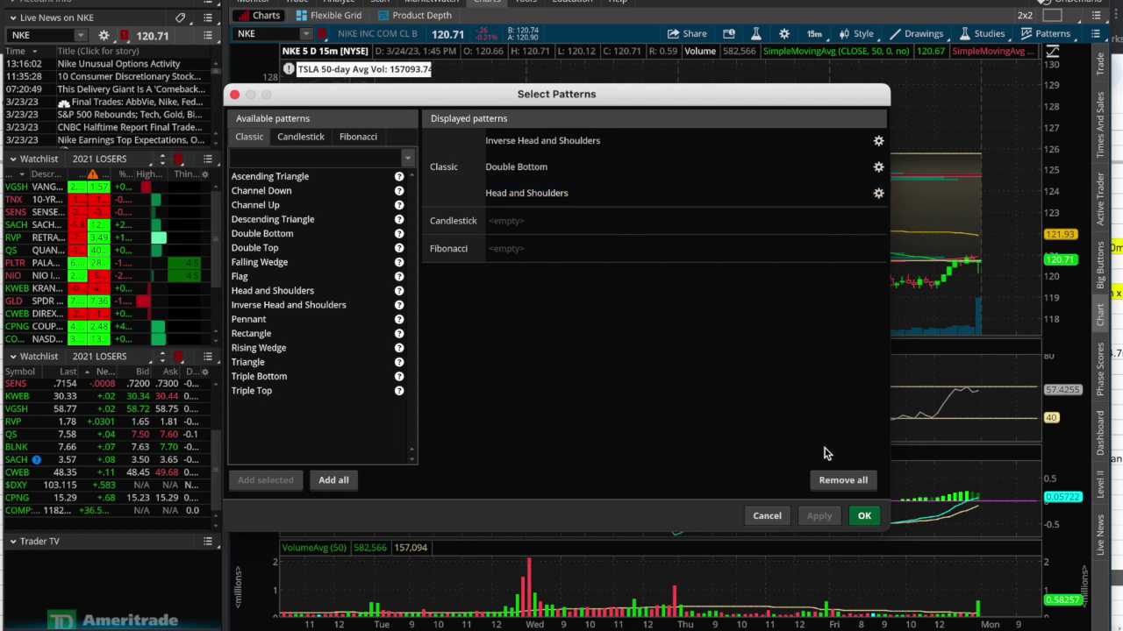
left_click(829, 480)
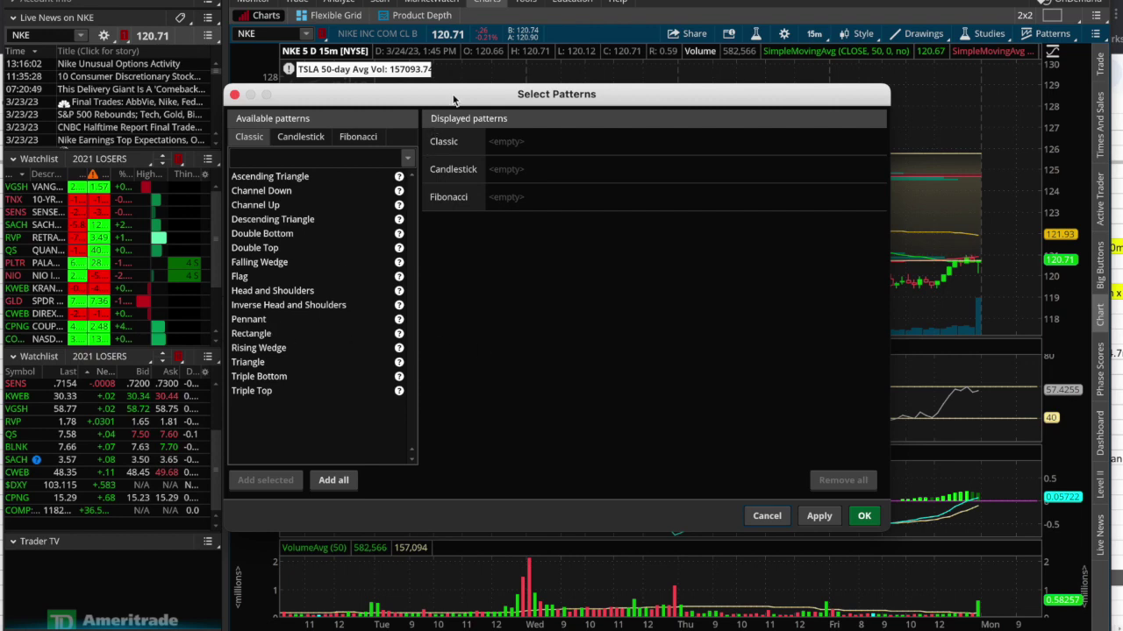
left_click_drag(456, 94, 498, 351)
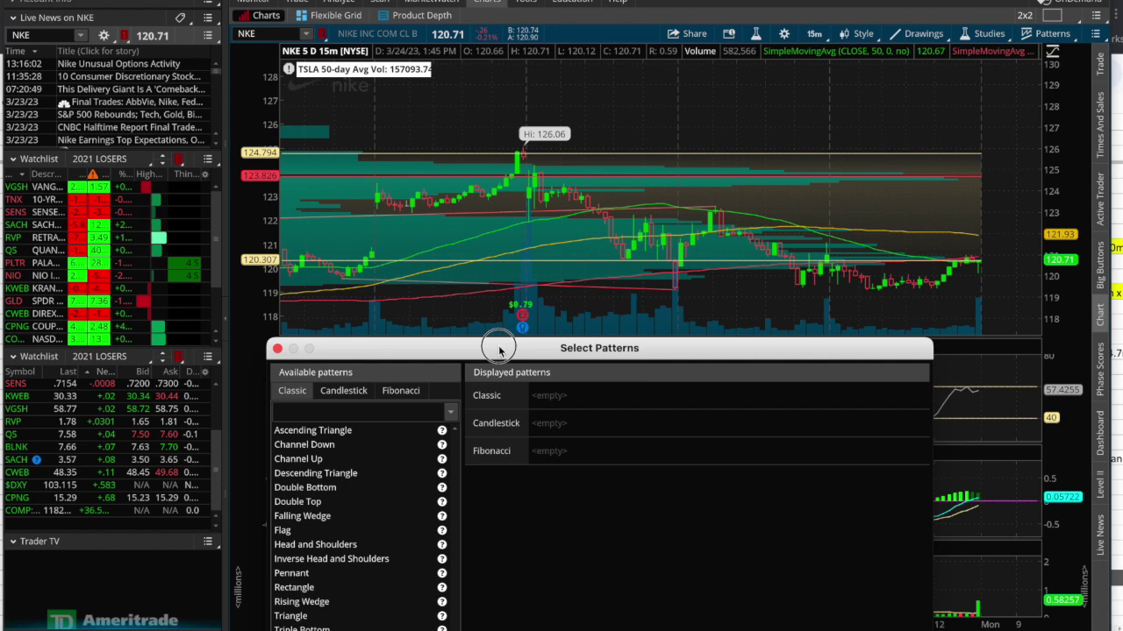
left_click_drag(499, 350, 514, 121)
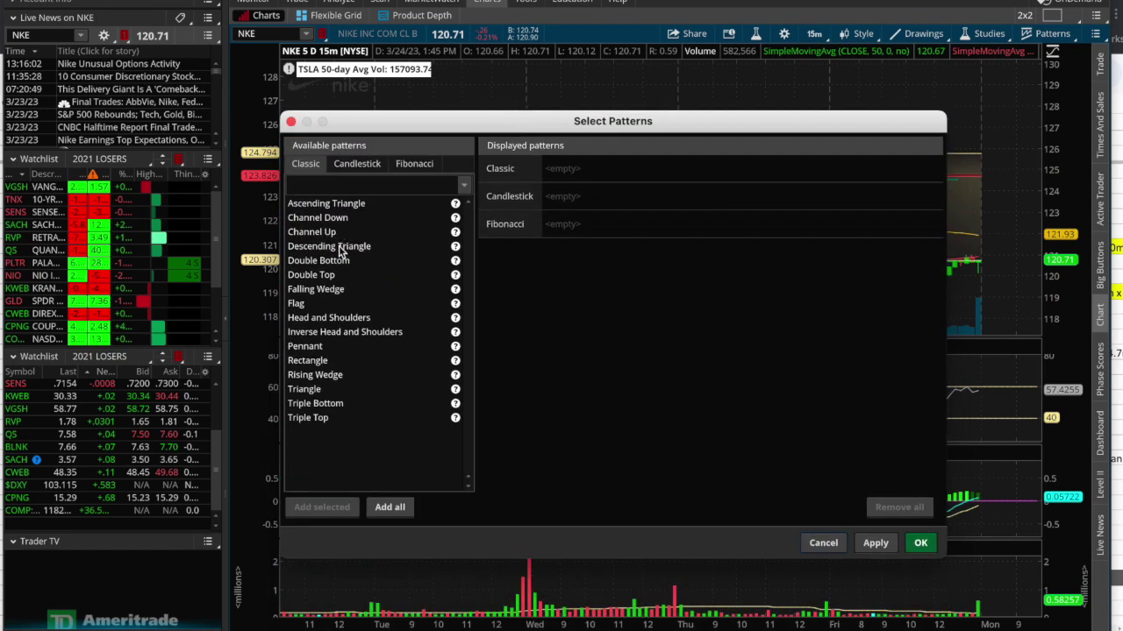
double_click(342, 290)
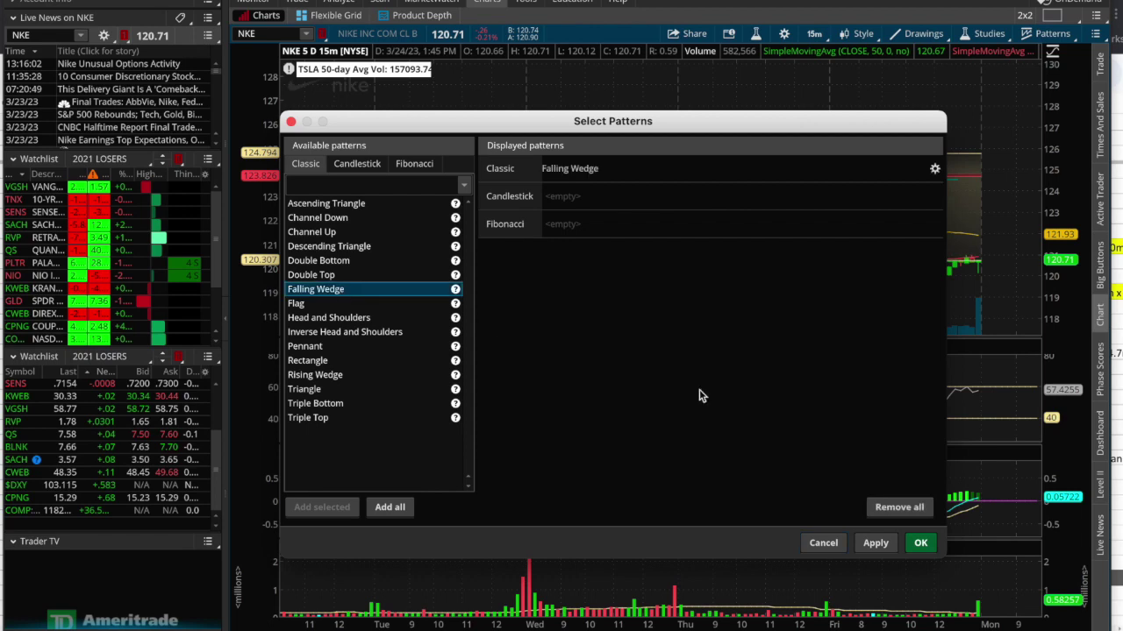
left_click(888, 545)
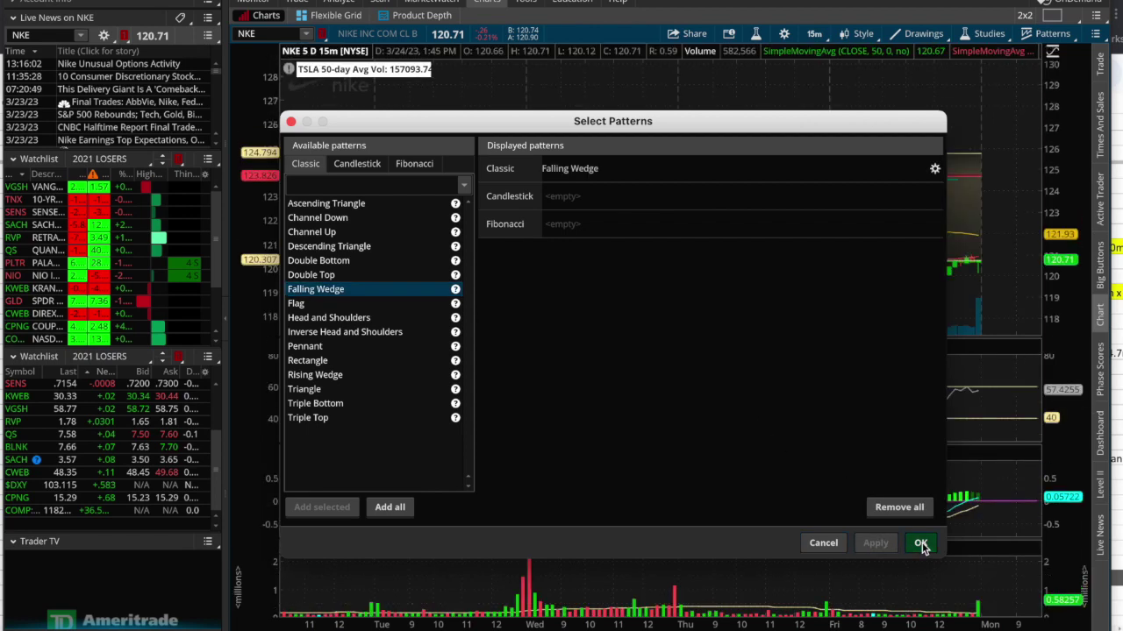
left_click(918, 543)
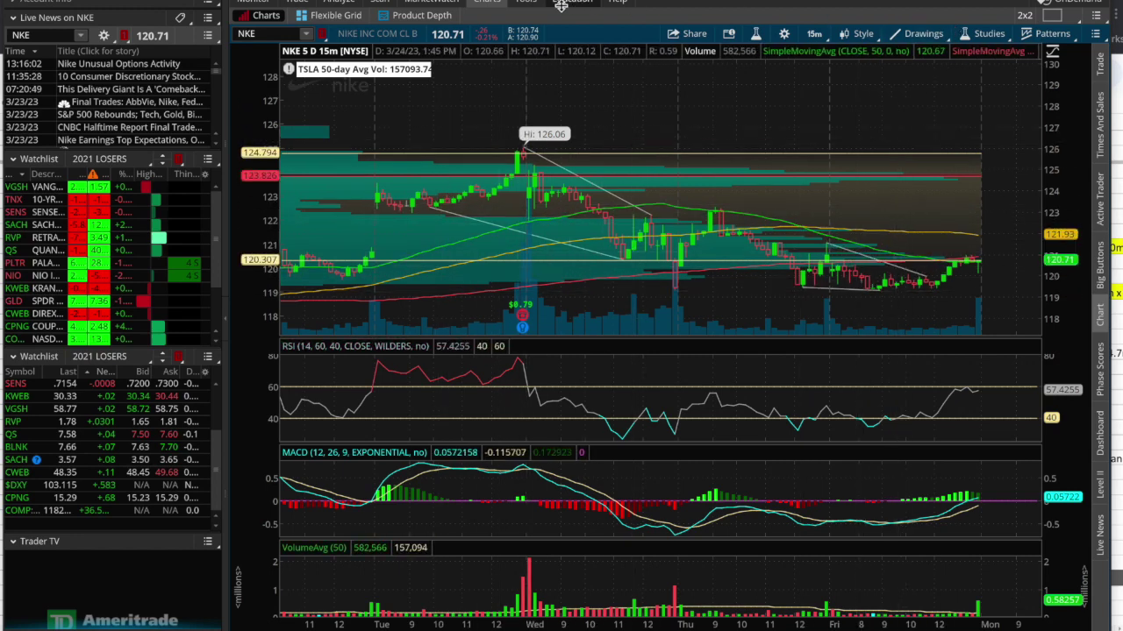
- Switch the Stock Hacker pattern filter from Head and Shoulders to Falling Wedge and scan
left_click(375, 4)
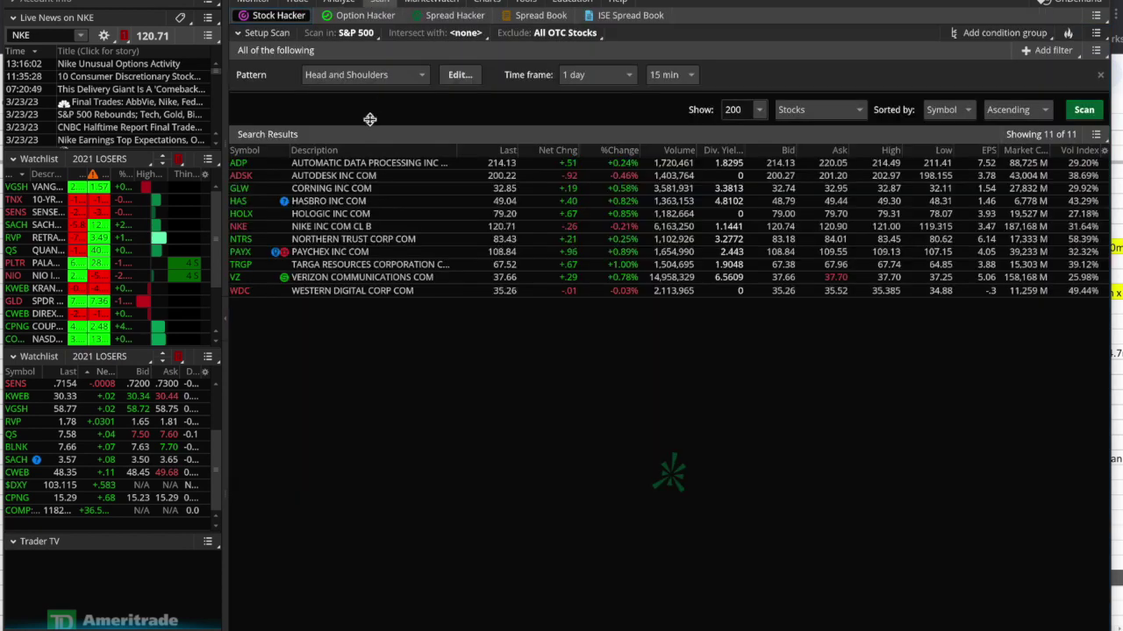
left_click(393, 74)
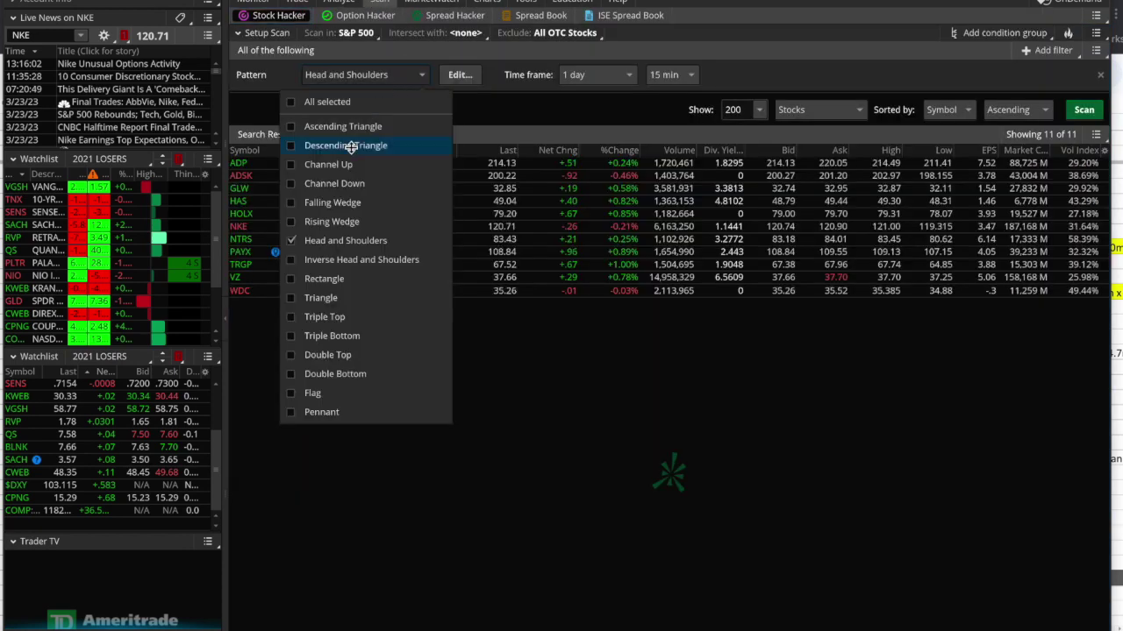
left_click(292, 241)
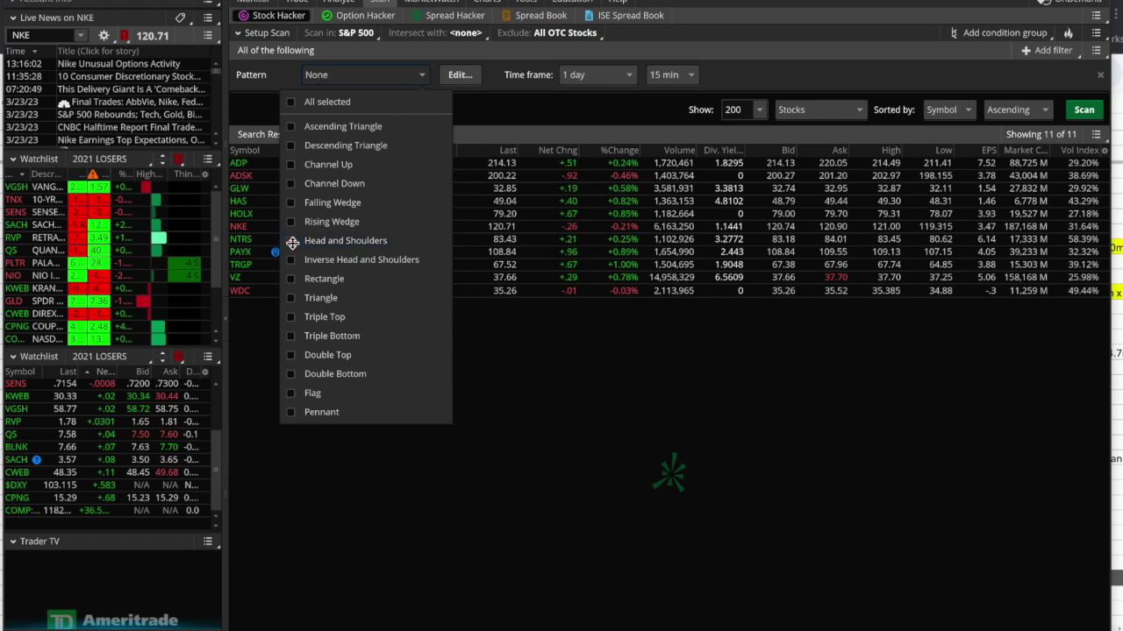
left_click(291, 203)
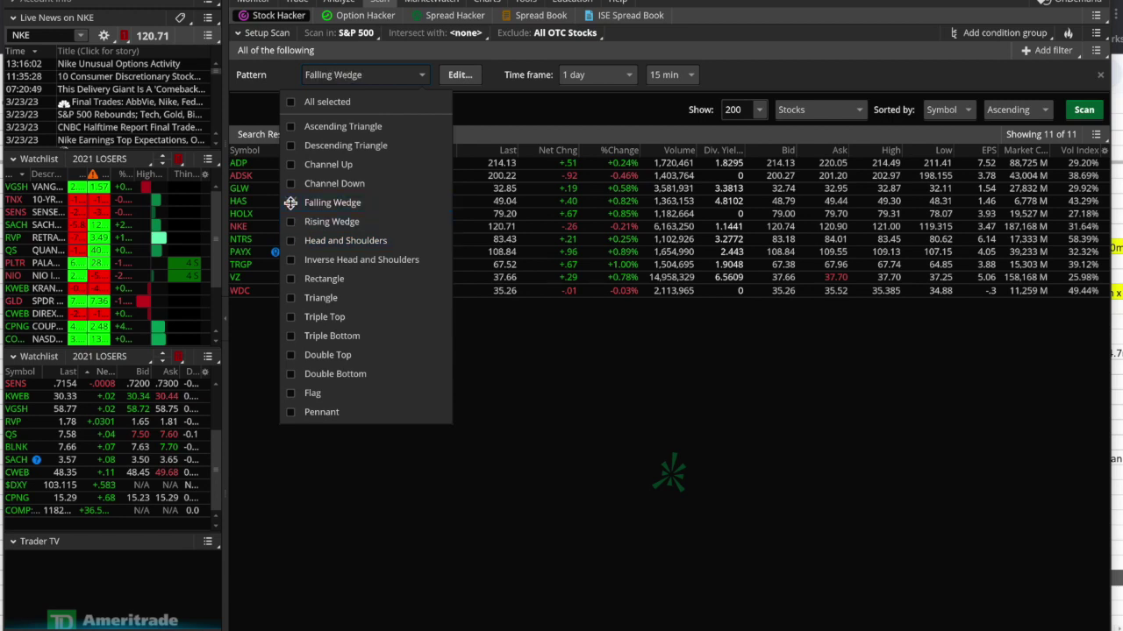
left_click(565, 332)
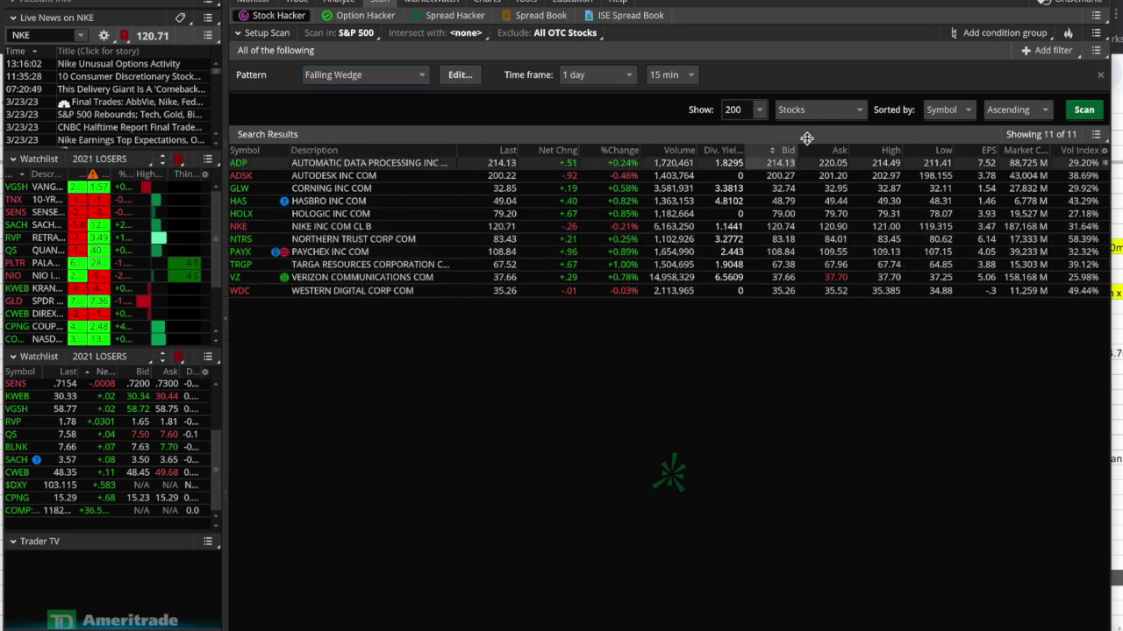
left_click(1084, 109)
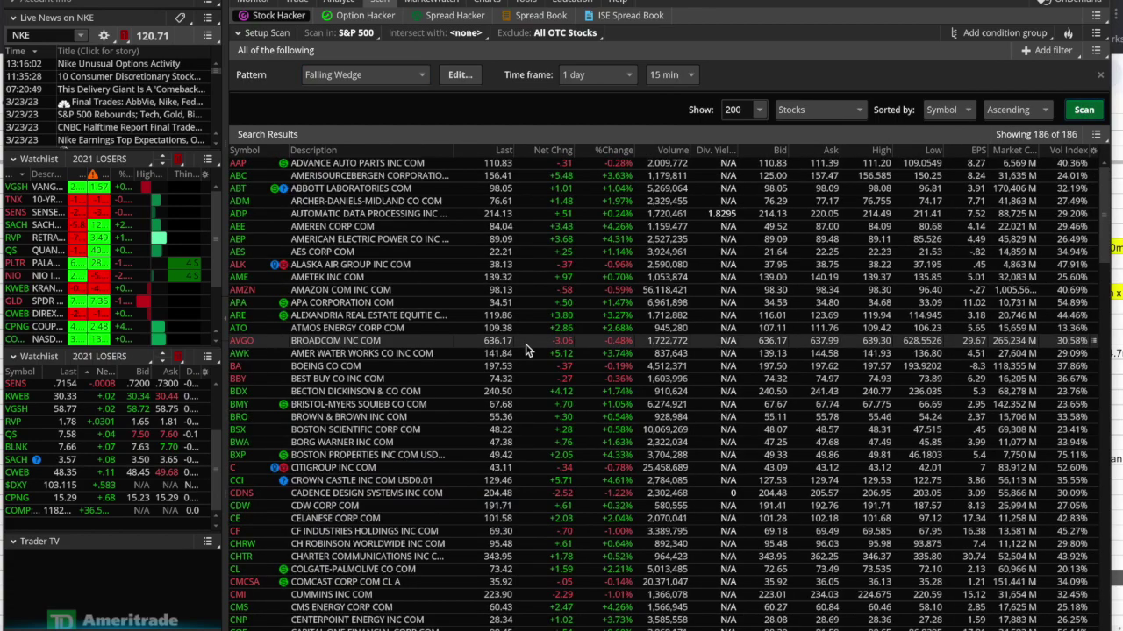
- Scroll through the 186 Falling Wedge results, compare with the NKE chart, and return
scroll(465, 449, "down", 20)
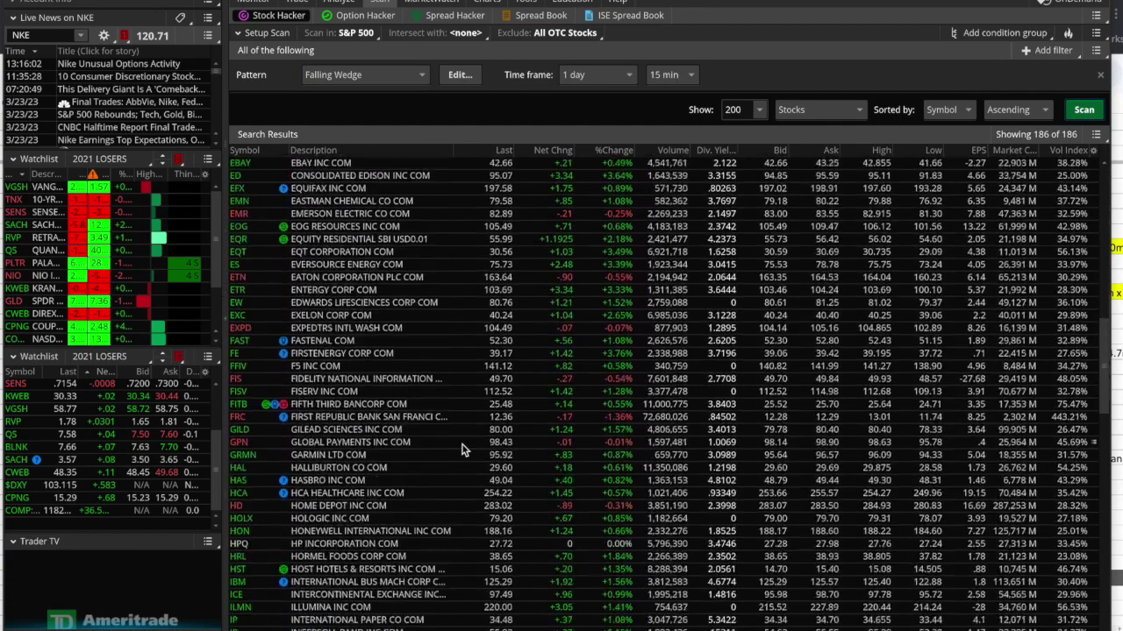
scroll(465, 449, "down", 9)
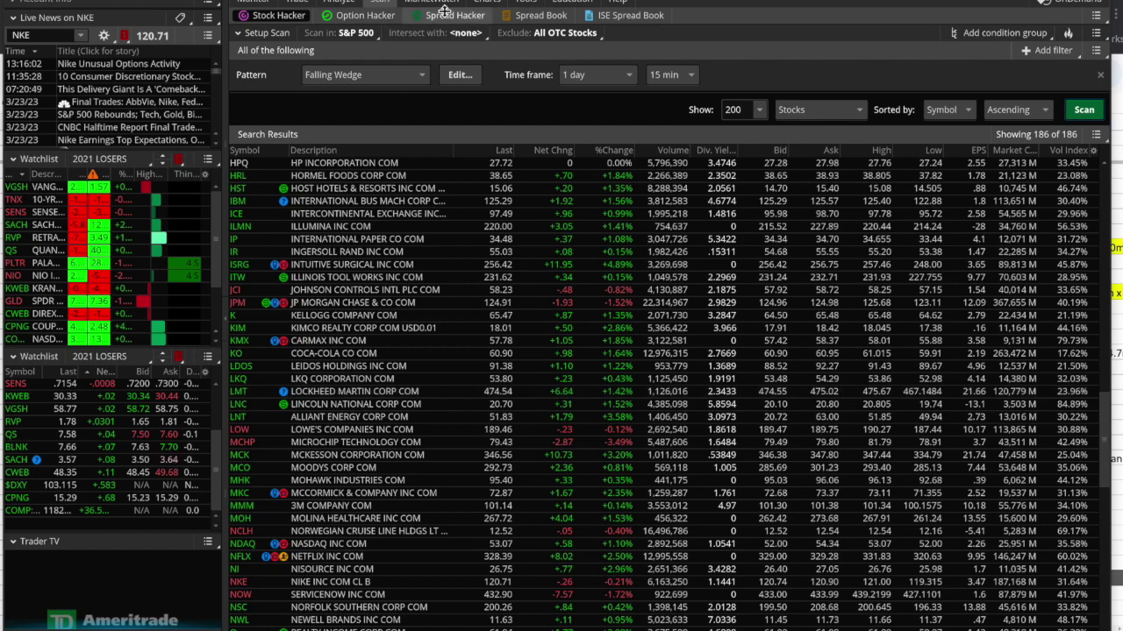
left_click(483, 3)
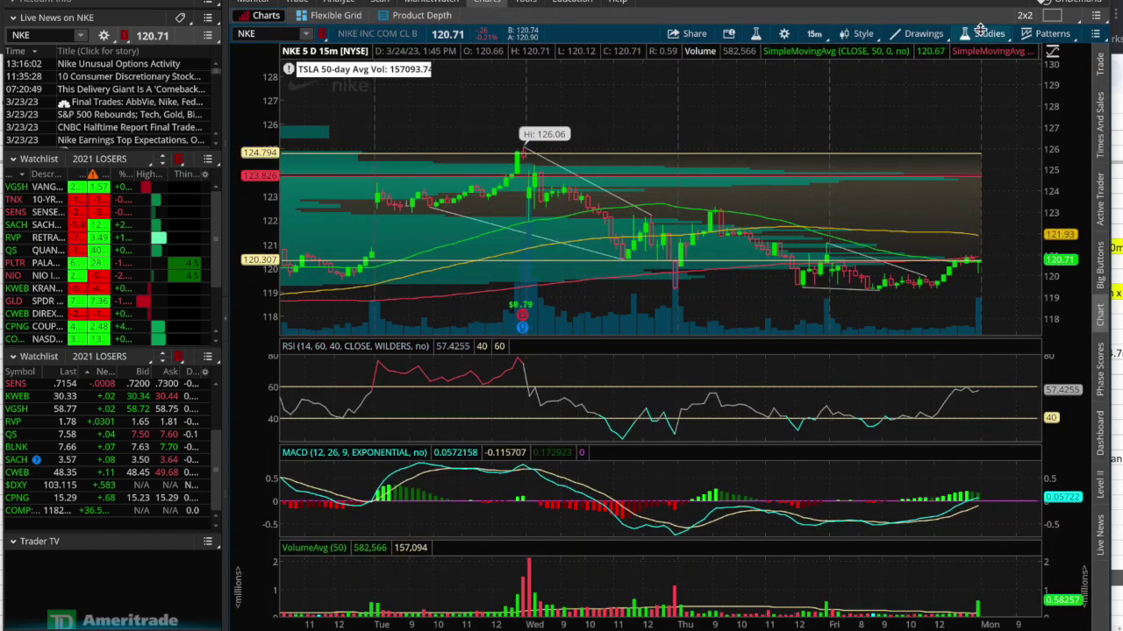
left_click(380, 3)
- Replace Falling Wedge with Triple Bottom in the pattern filter and run the scan
left_click(349, 76)
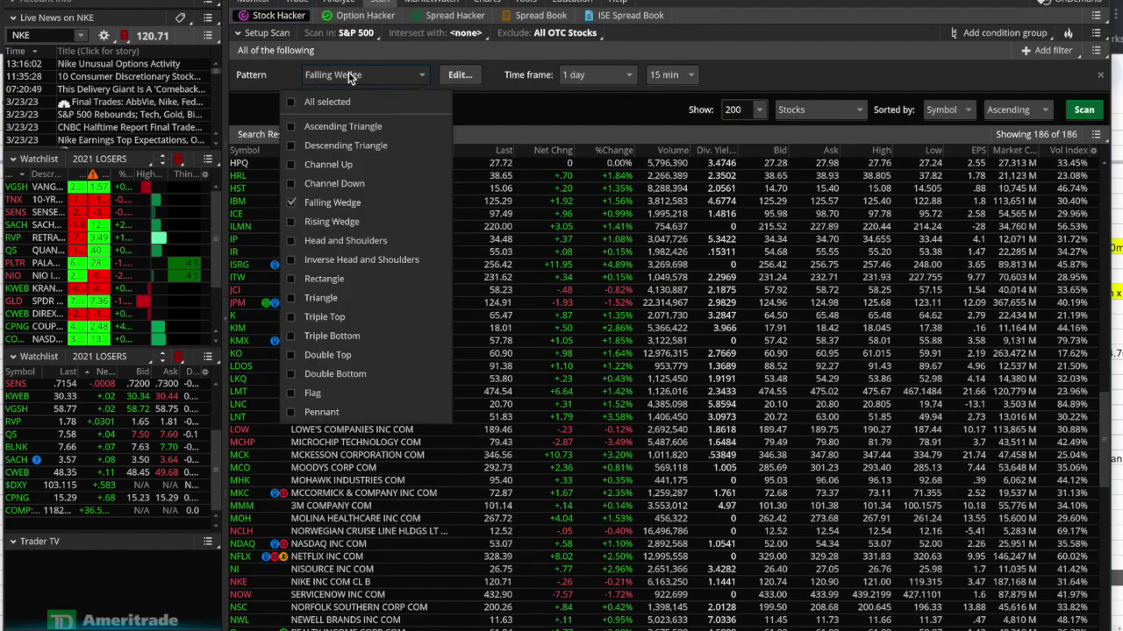
left_click(296, 202)
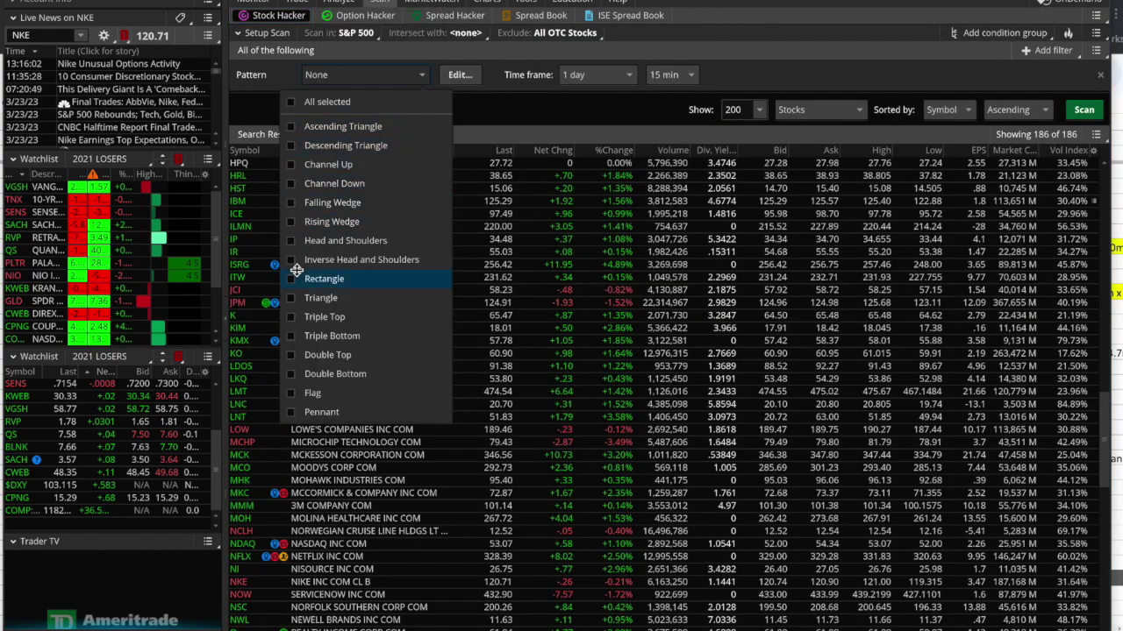
left_click(290, 335)
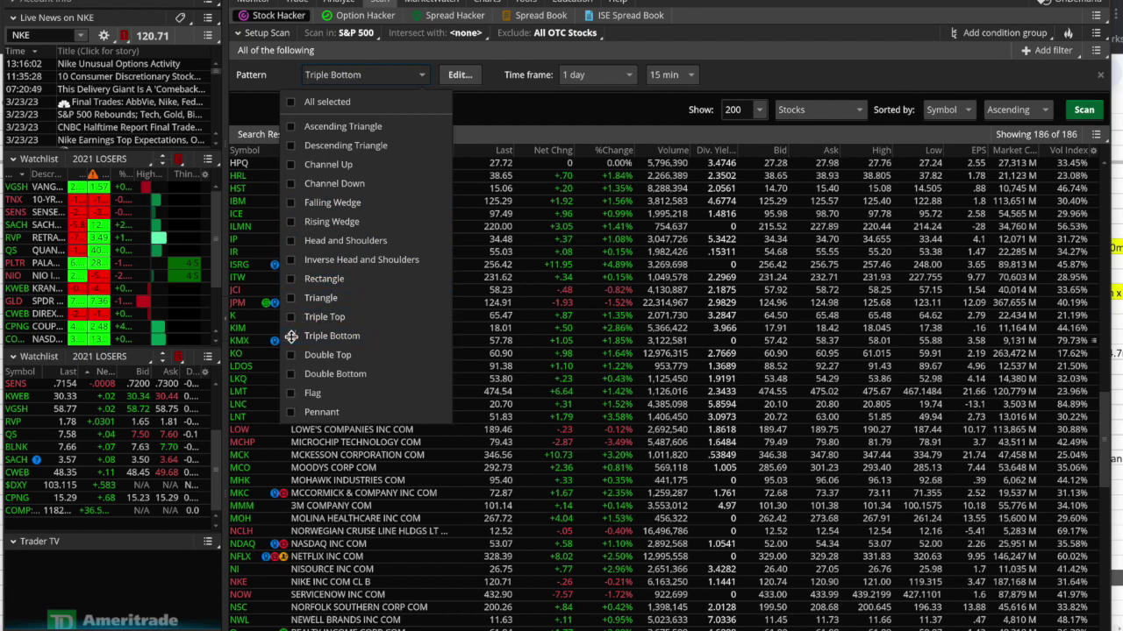
left_click(860, 67)
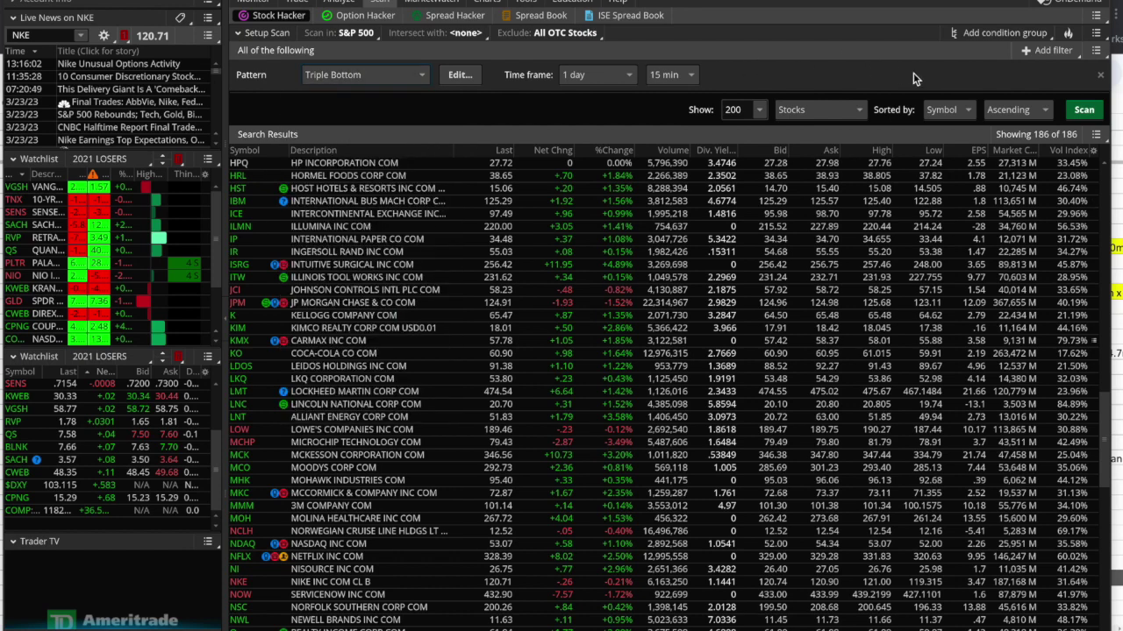
left_click(1073, 110)
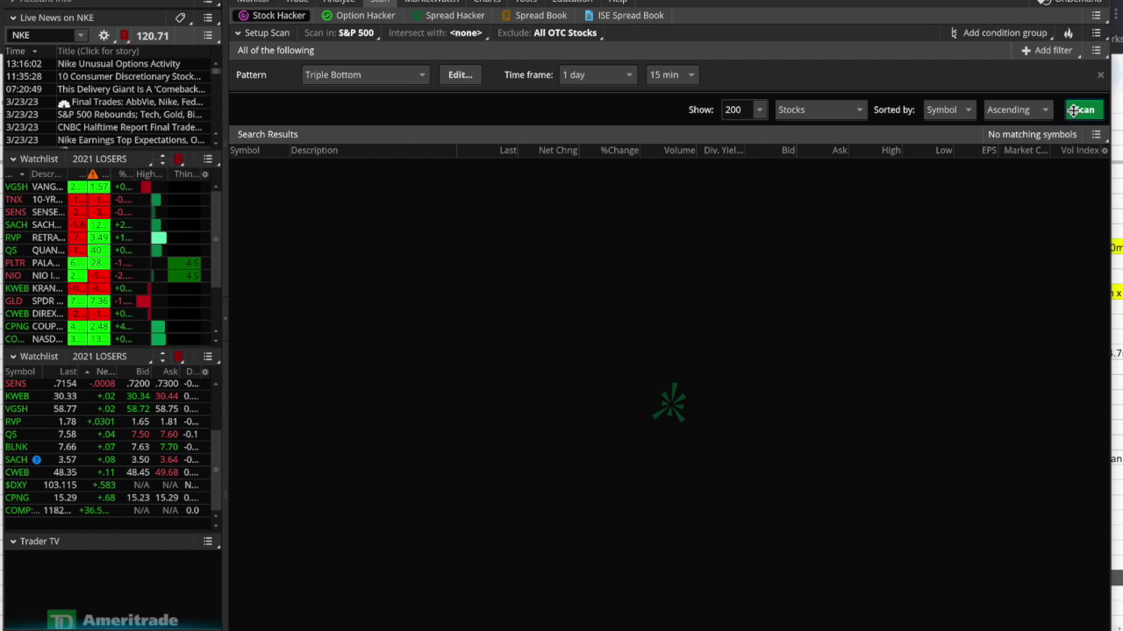
- Swap Triple Bottom for Triple Top in the scan's pattern filter
left_click(420, 77)
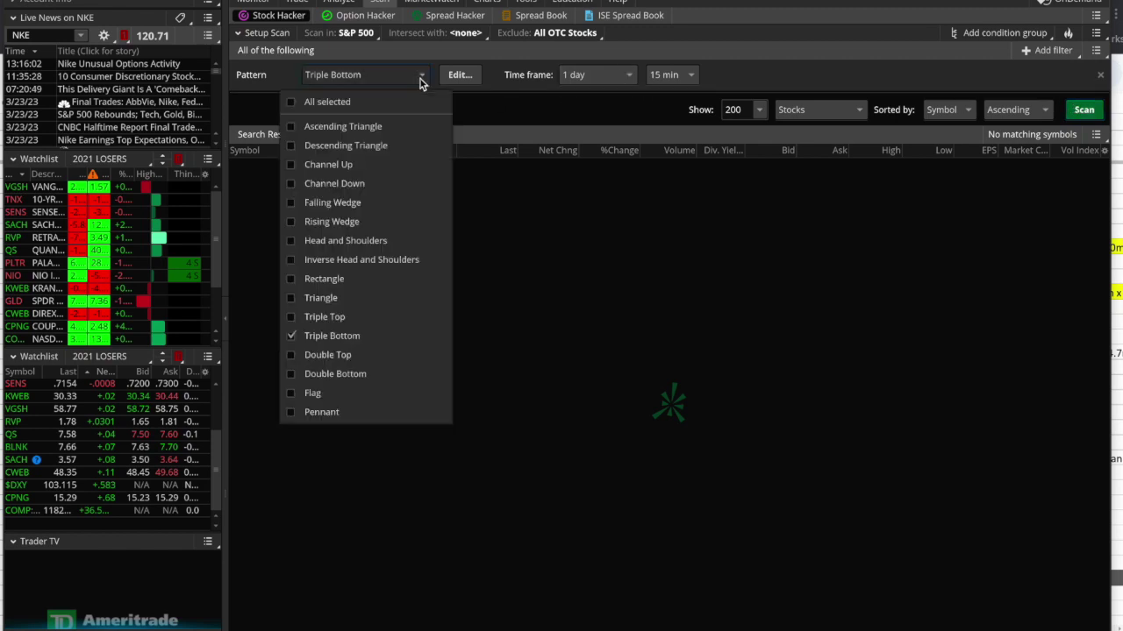
left_click(290, 339)
left_click(290, 317)
left_click(877, 35)
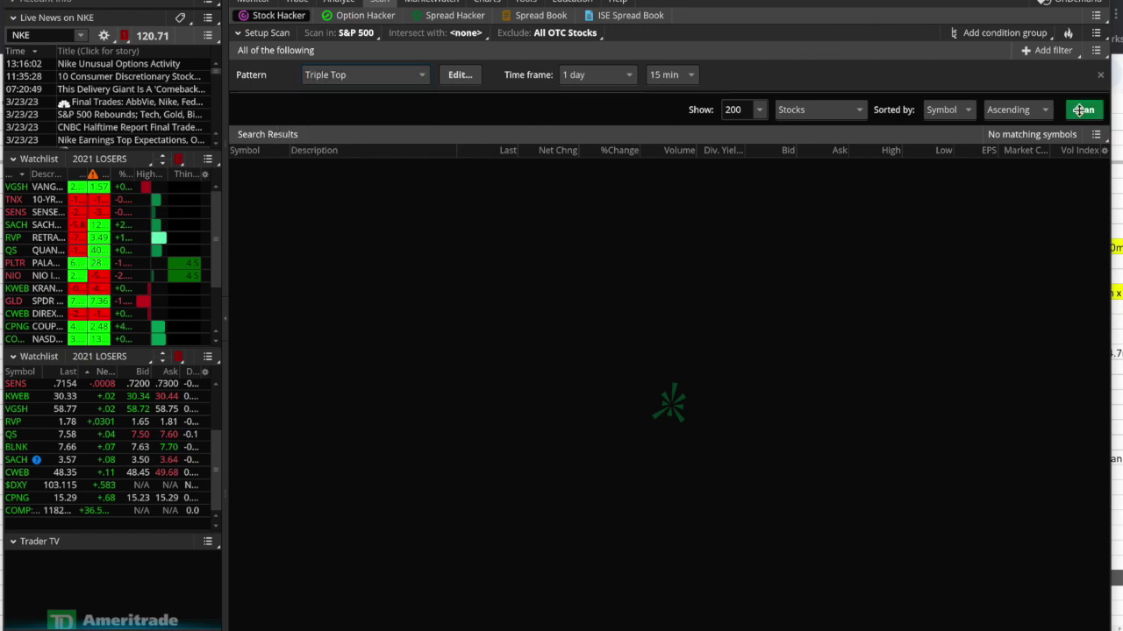
- Filter for Double Top and Double Bottom instead of Triple Top and rescan
left_click(345, 76)
left_click(337, 373)
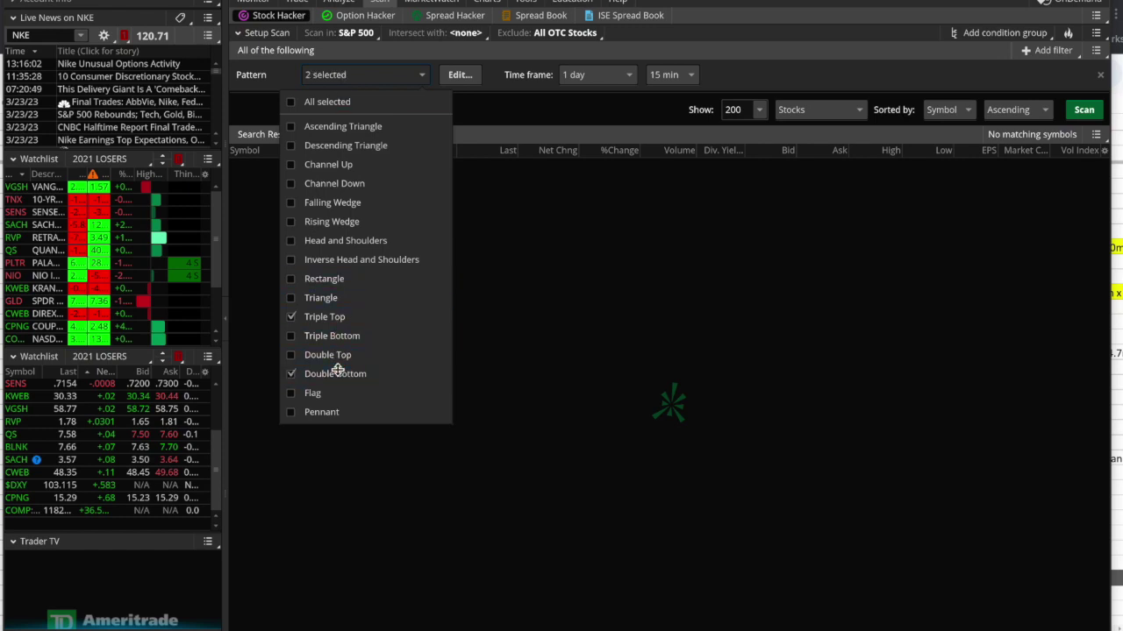
left_click(297, 319)
left_click(293, 355)
left_click(950, 67)
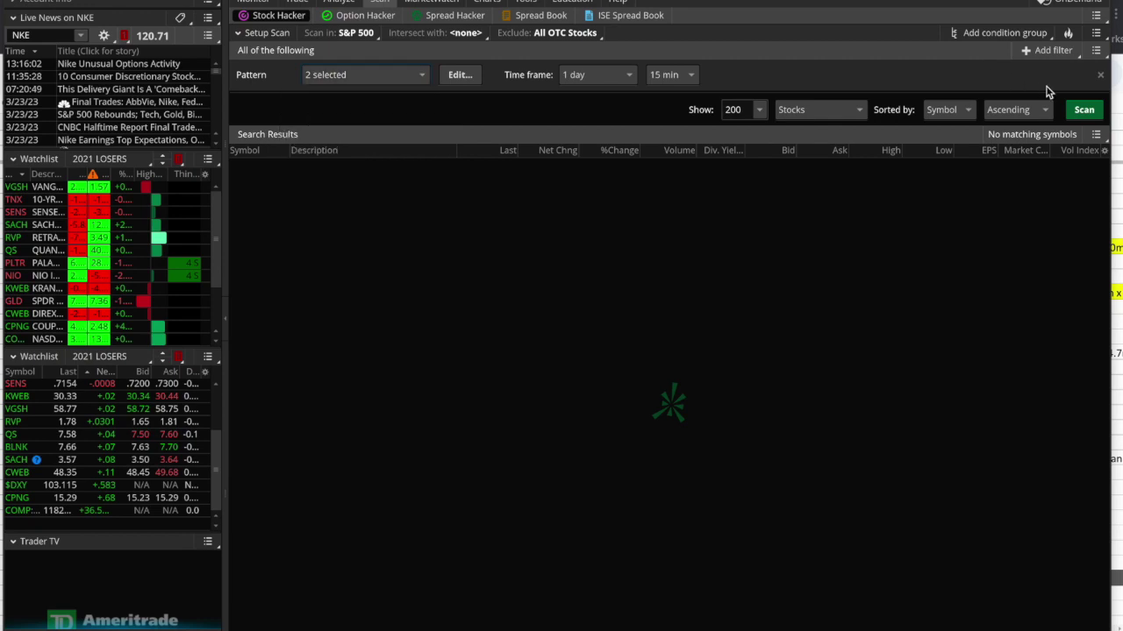
left_click(1080, 110)
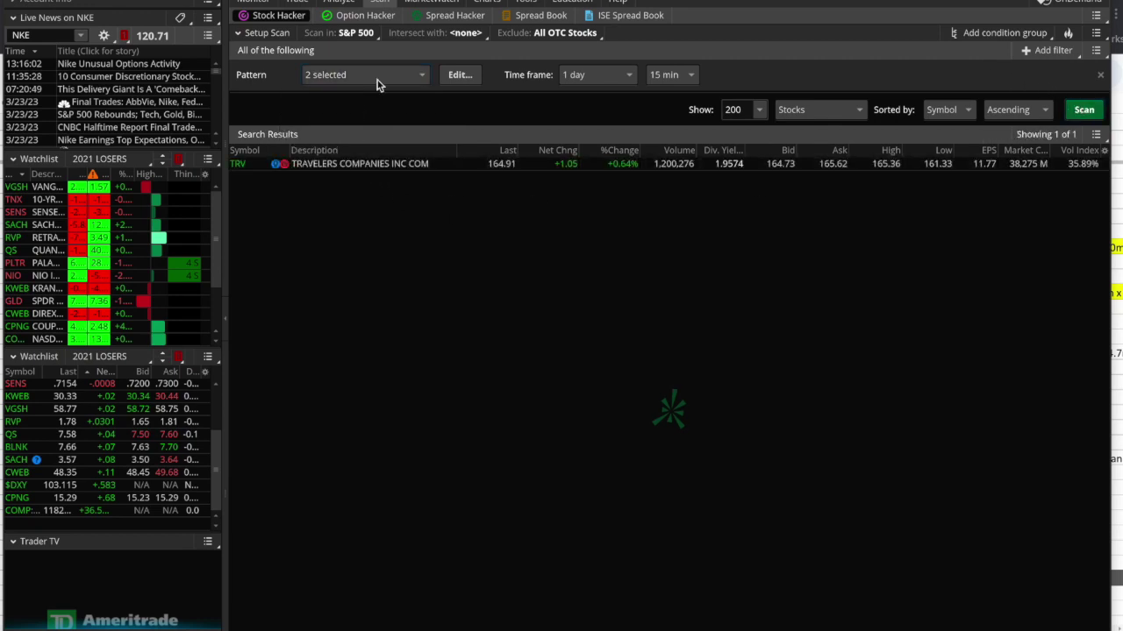
- Chart TRV (Travelers Companies) in place of NKE on the 5-day, 15-minute view
left_click(484, 4)
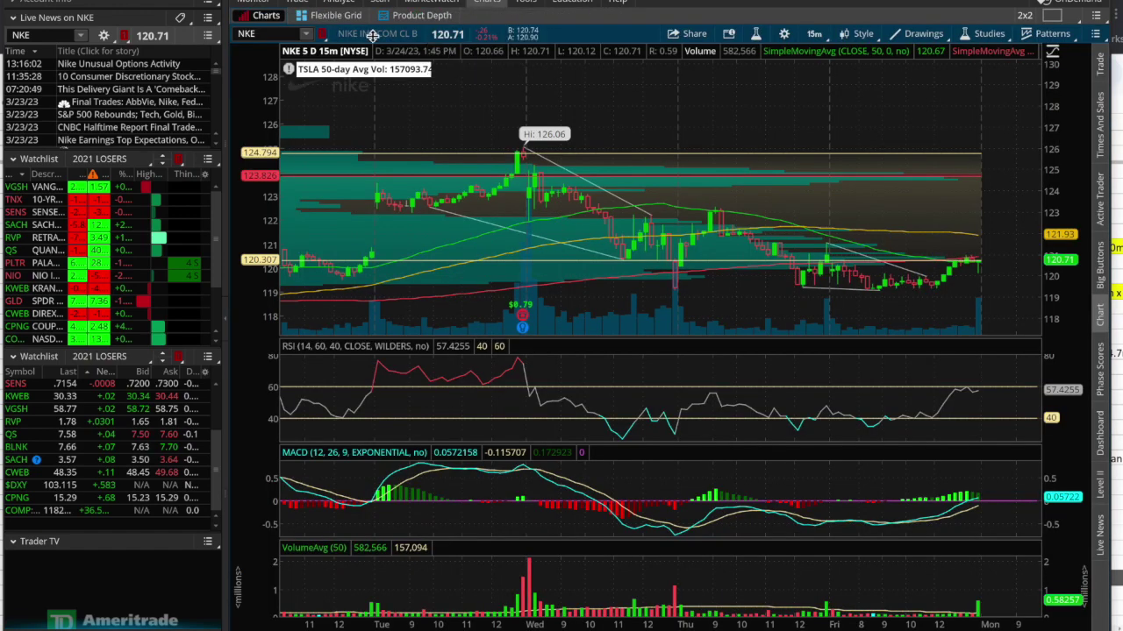
left_click(274, 35)
type("TRV")
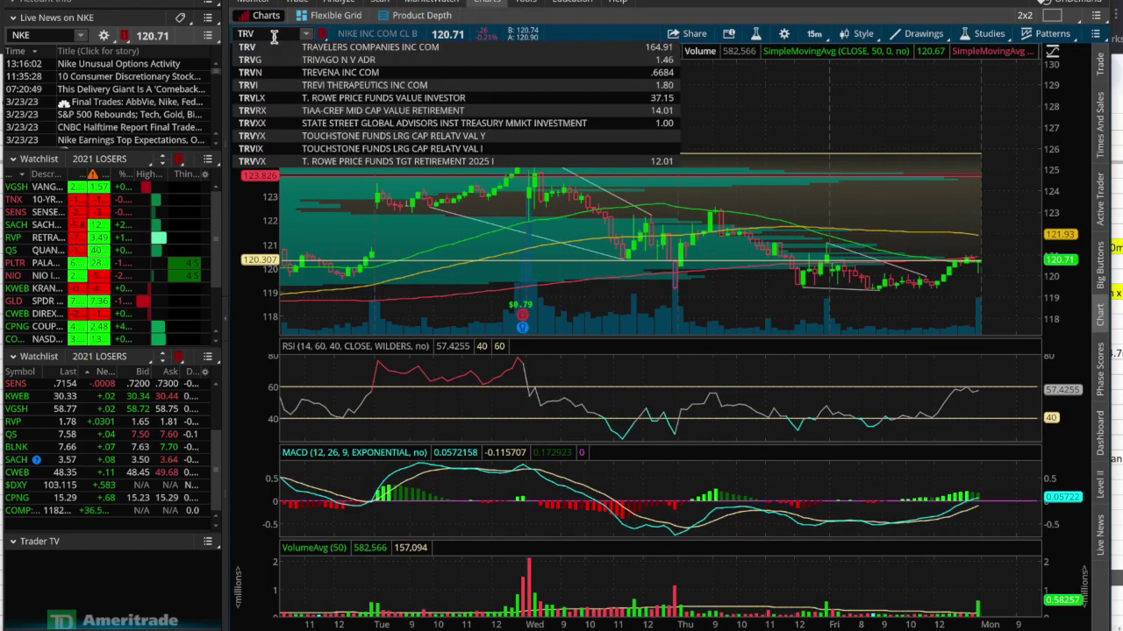
key("Return")
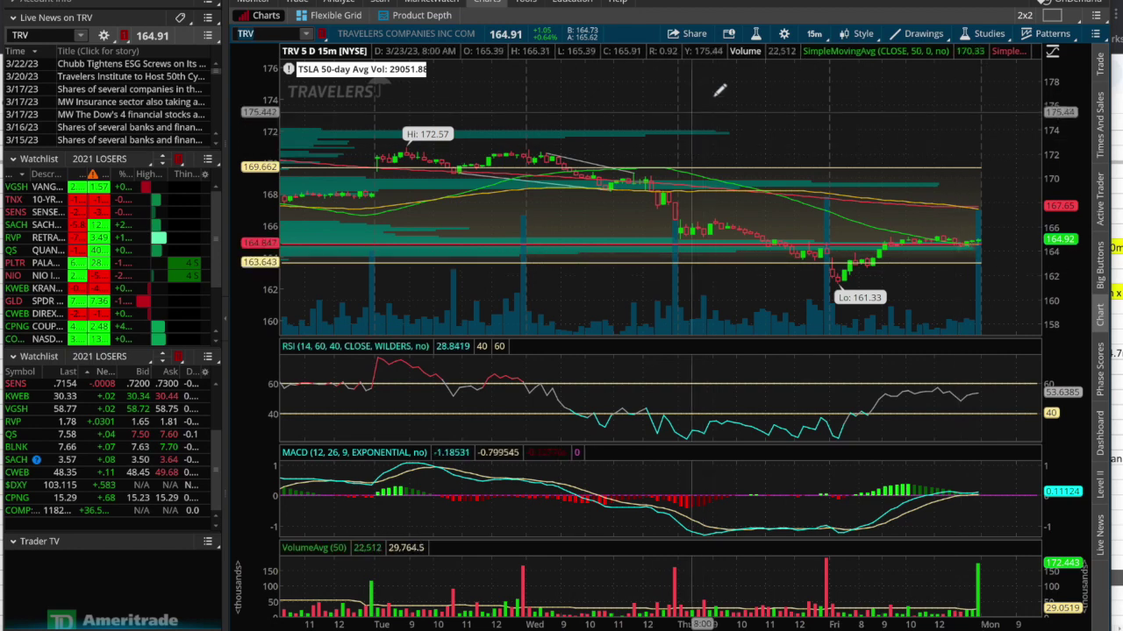
- Open the scan's pattern list, briefly check the TRV chart, and come back to Stock Hacker
left_click(381, 4)
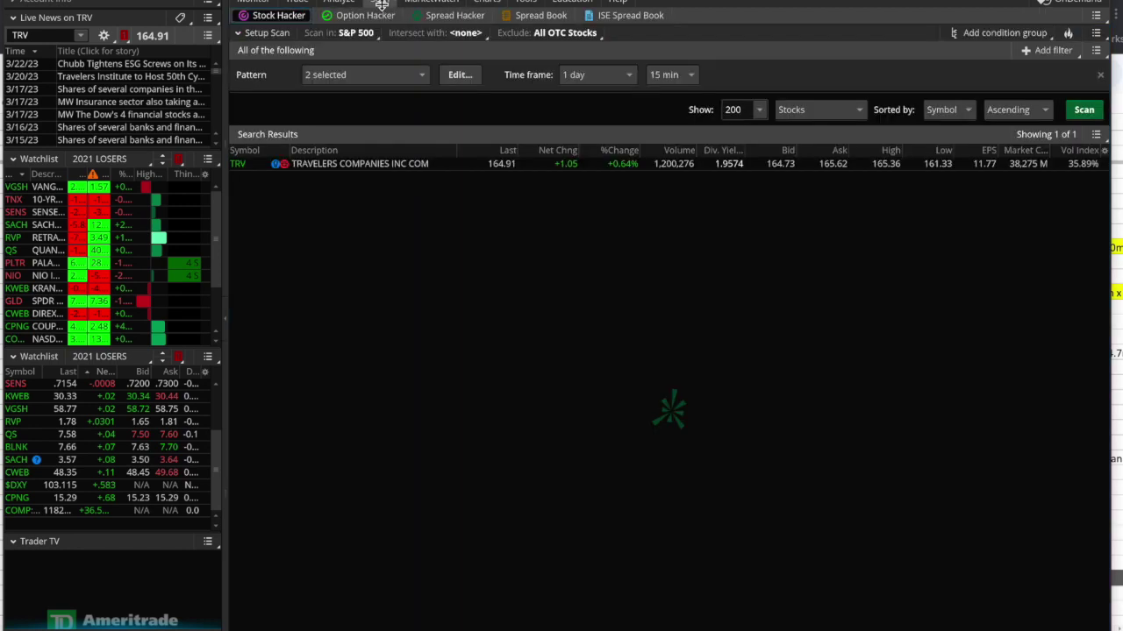
left_click(338, 79)
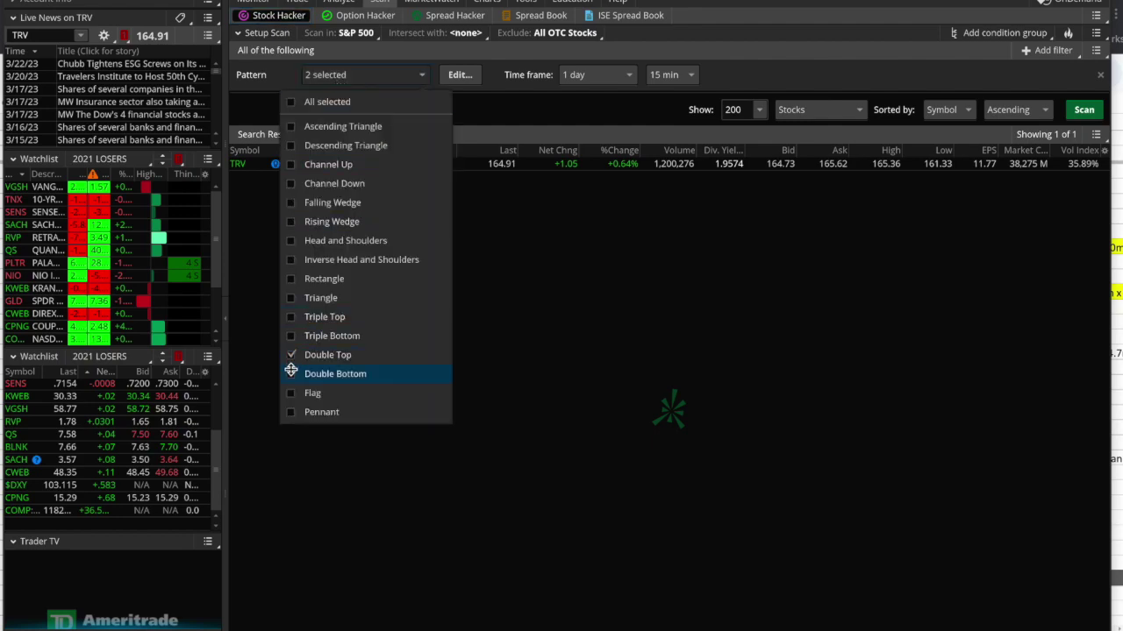
left_click(489, 2)
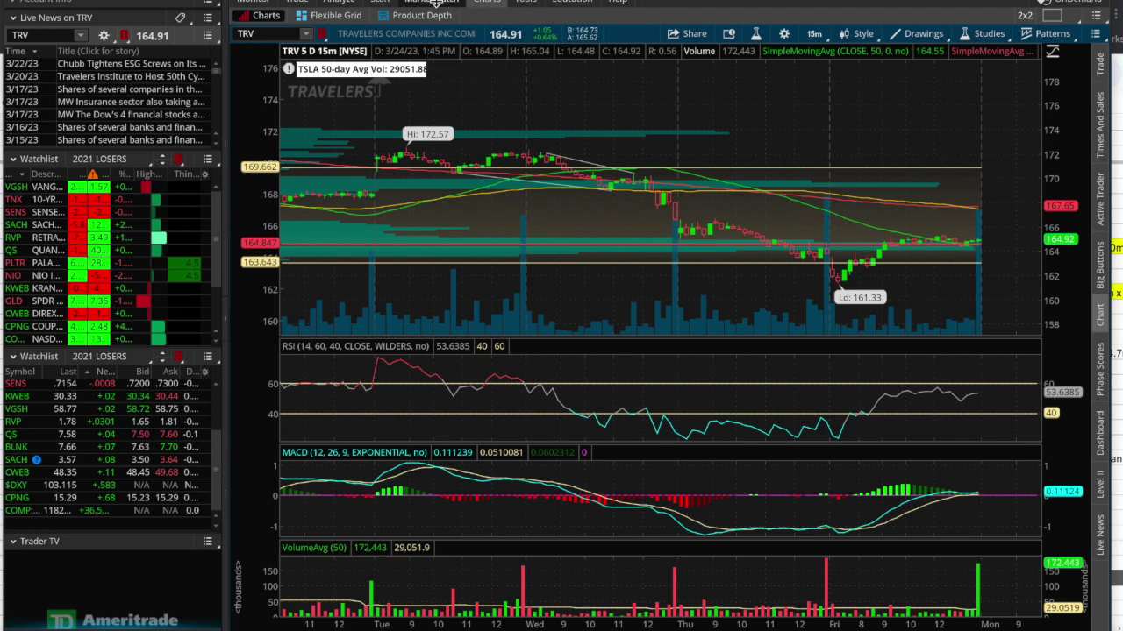
left_click(379, 3)
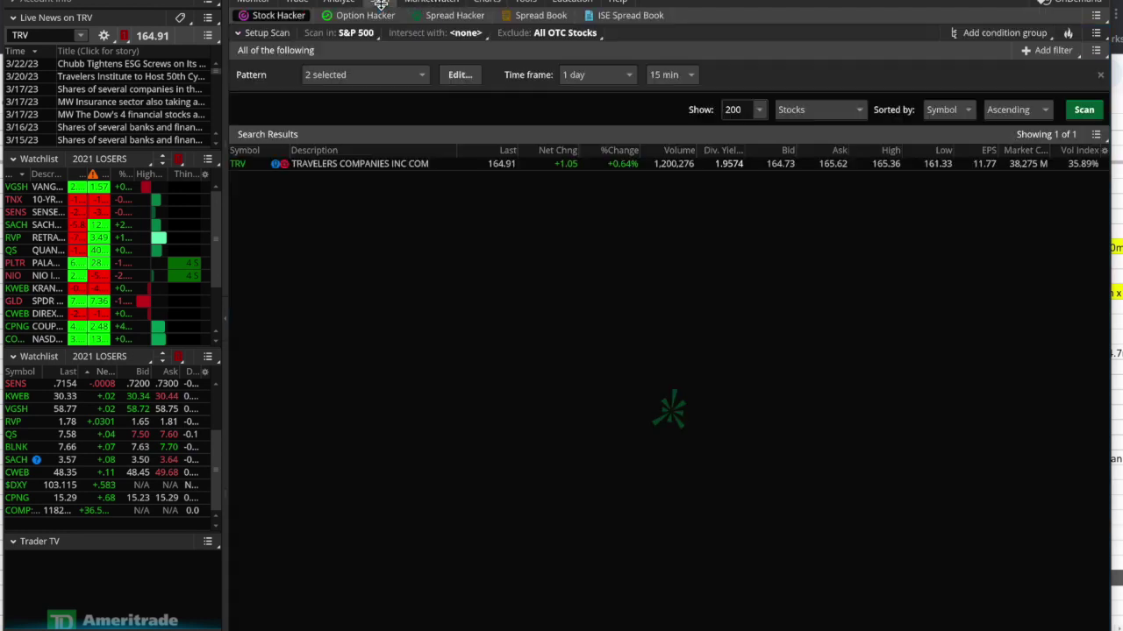
- Uncheck Double Bottom, rescan for Double Top only, and compare against the TRV chart
left_click(340, 80)
left_click(292, 373)
left_click(940, 72)
left_click(1079, 108)
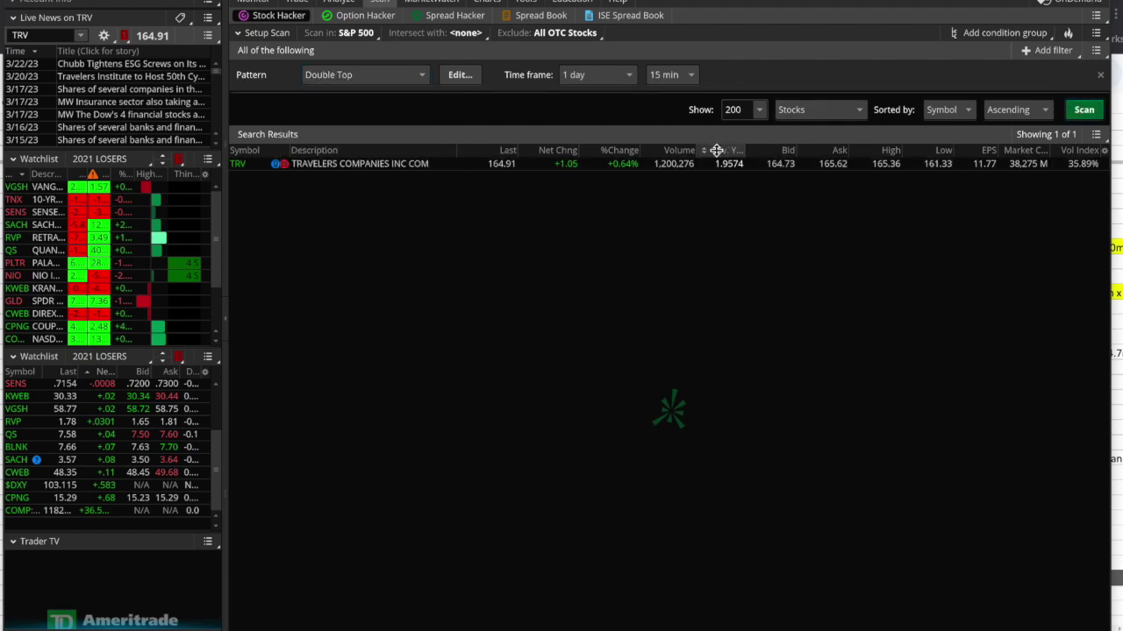
mouse_move(489, 2)
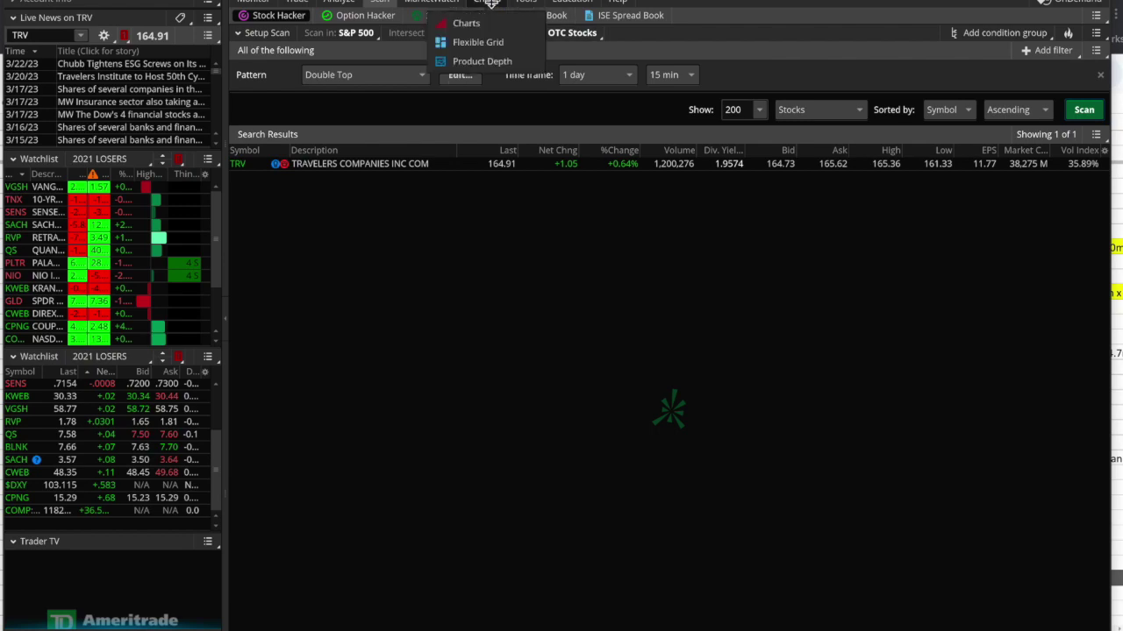
left_click(490, 2)
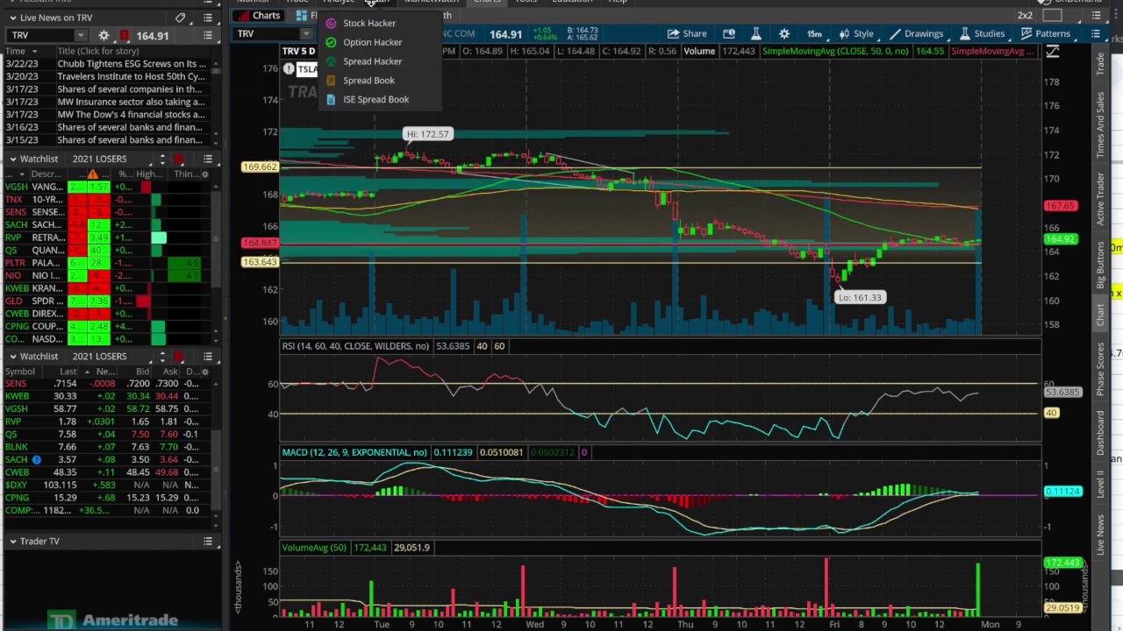
left_click(372, 18)
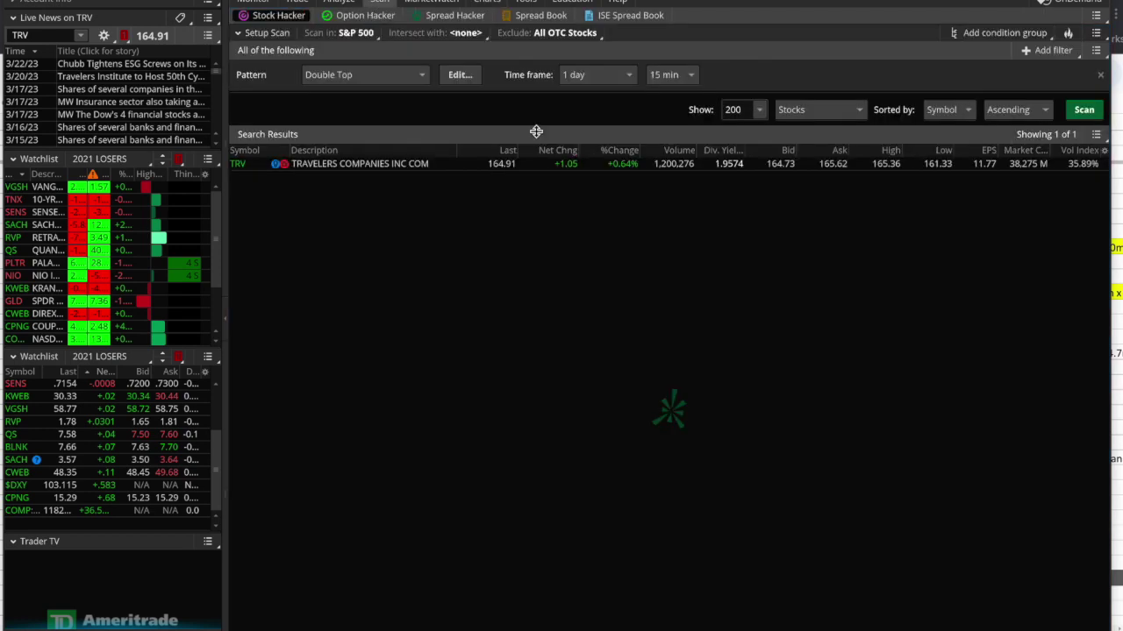
left_click(1046, 50)
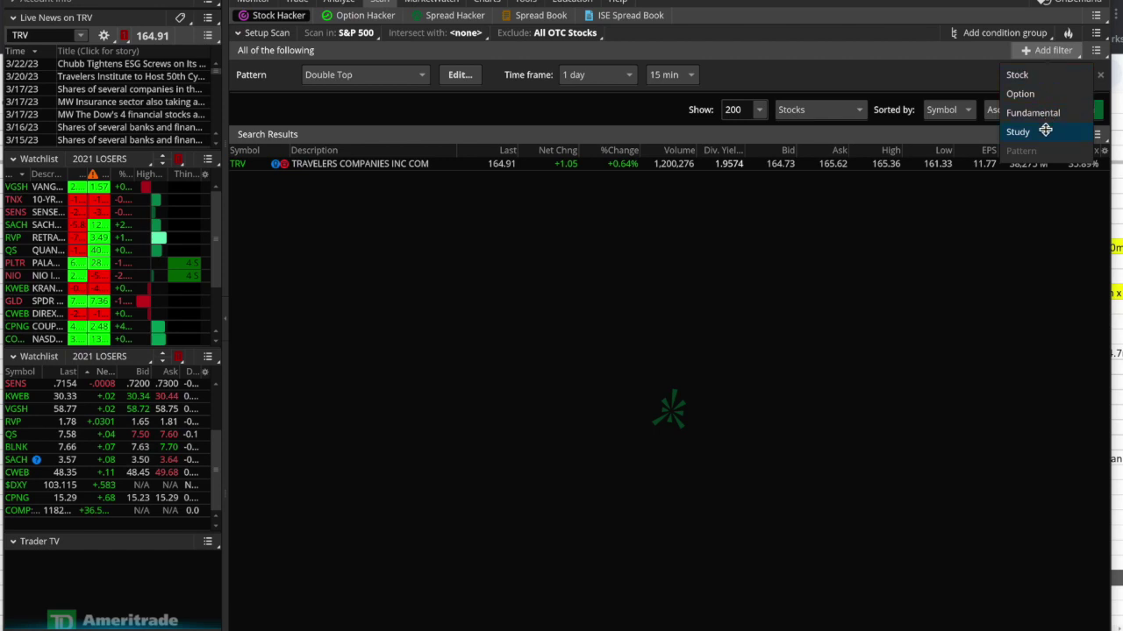
left_click(880, 279)
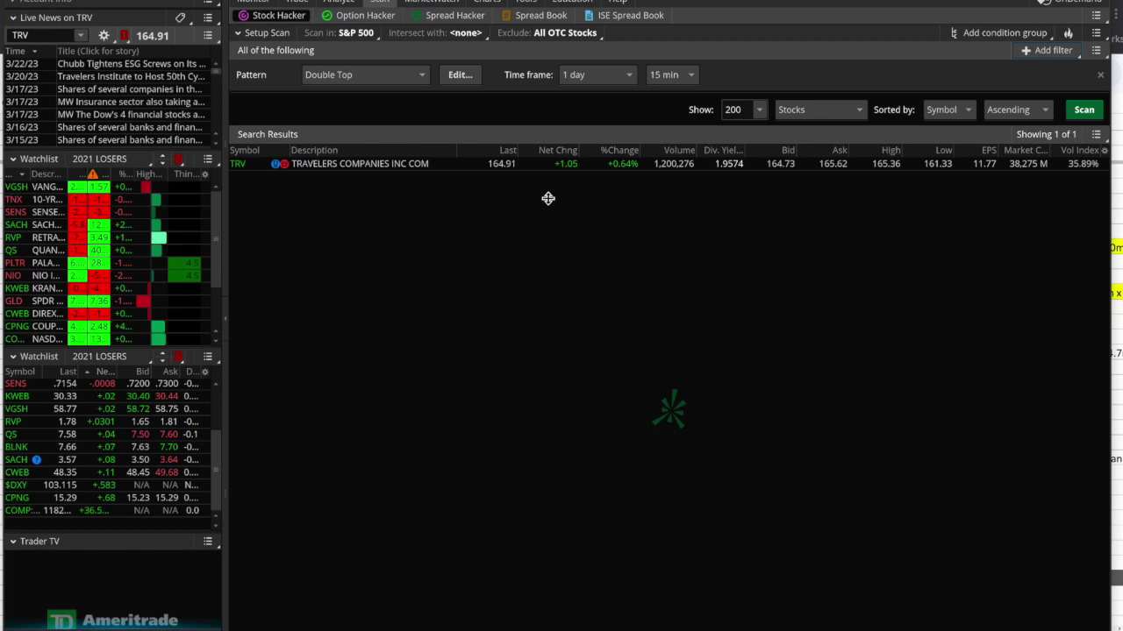
- Set the scan time frame to 10 days with 15 min bars and rerun the Double Top scan
left_click(582, 74)
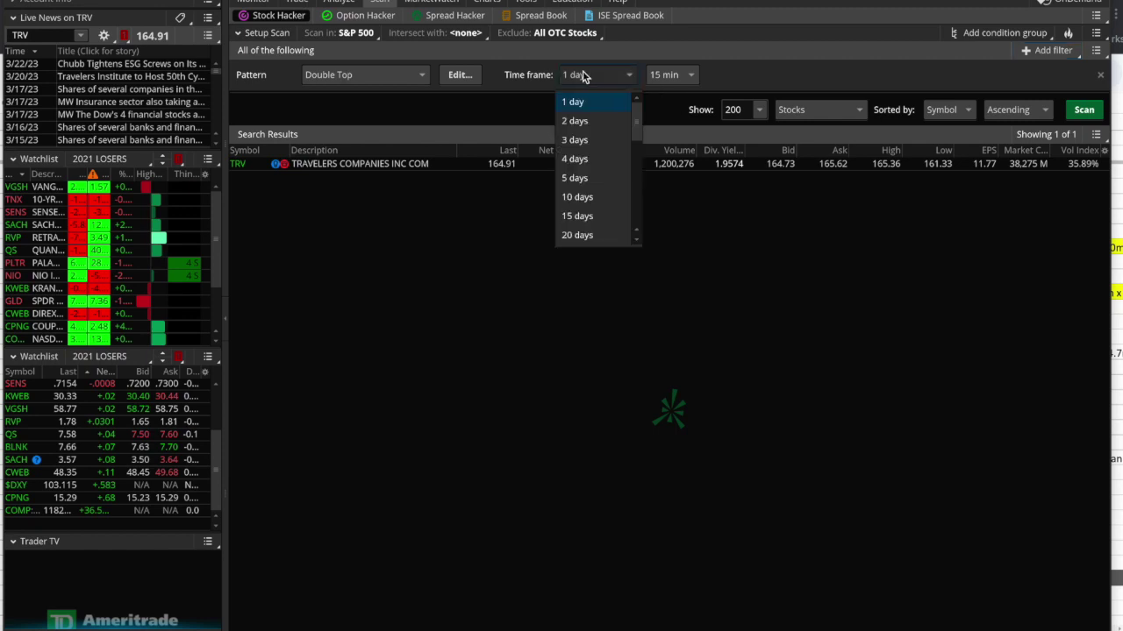
left_click(584, 198)
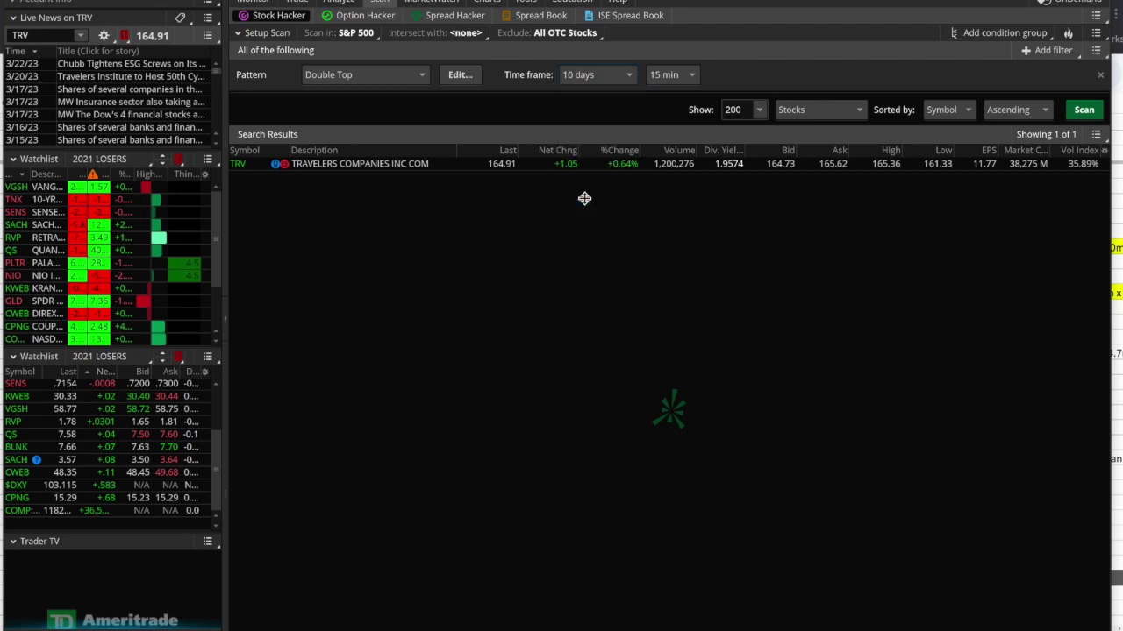
left_click(664, 77)
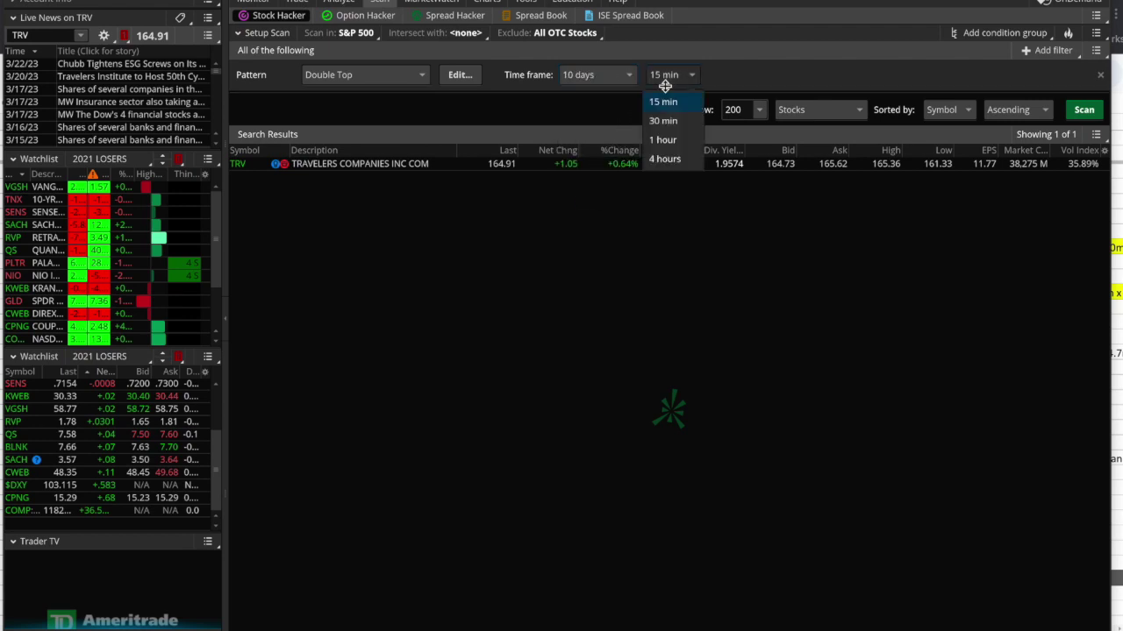
left_click(665, 98)
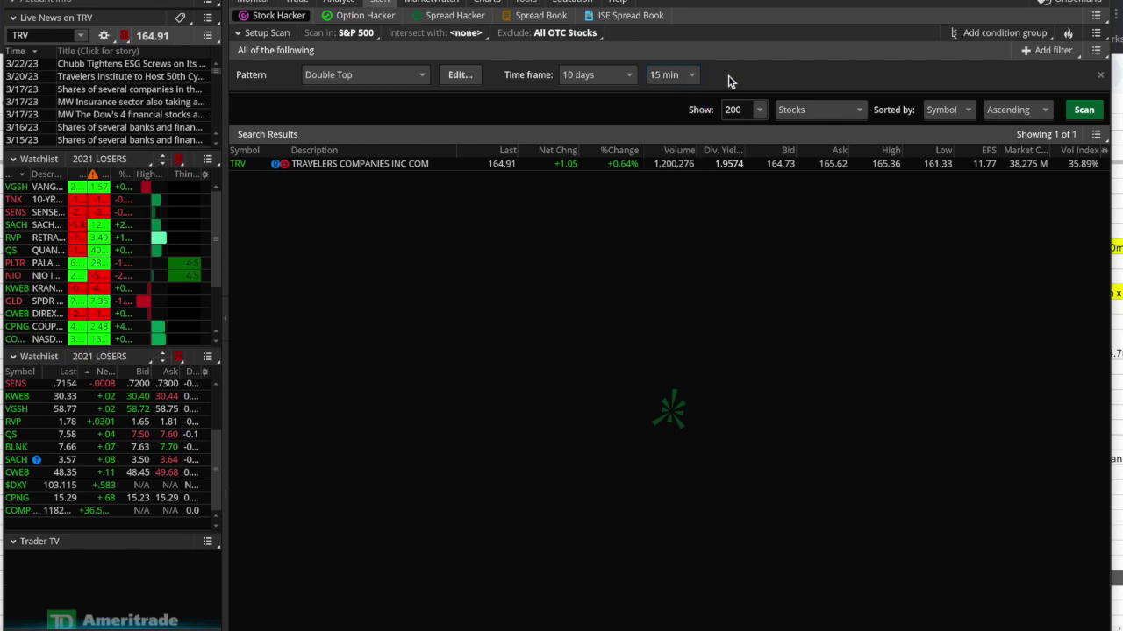
left_click(1079, 112)
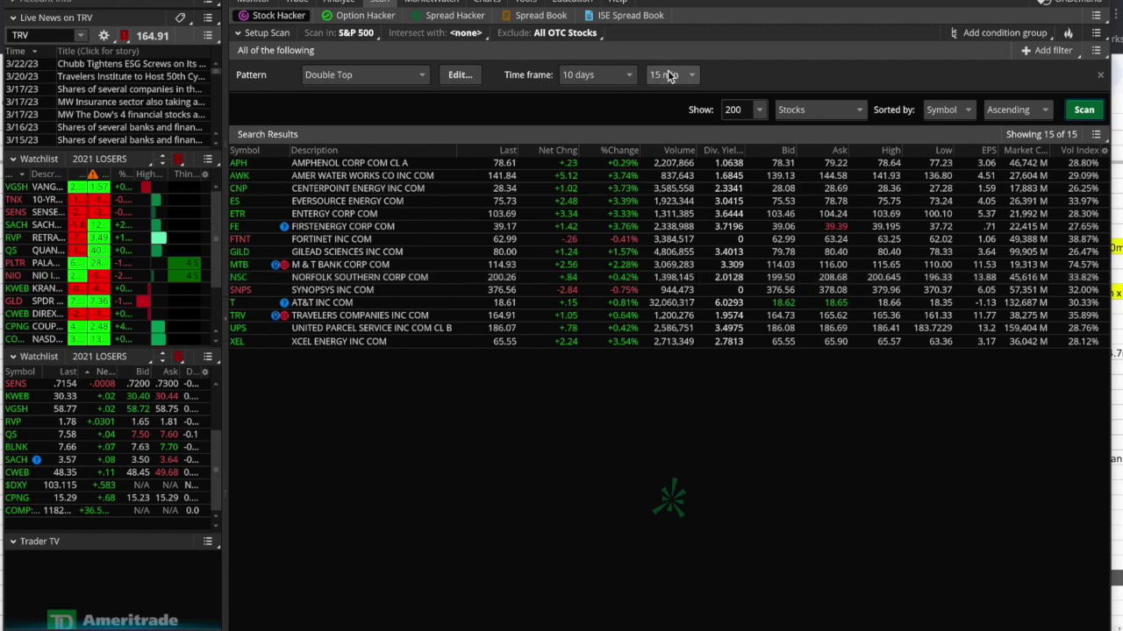
- Browse the Add filter, condition group and security type menus, keeping Stocks
left_click(1056, 54)
left_click(1056, 52)
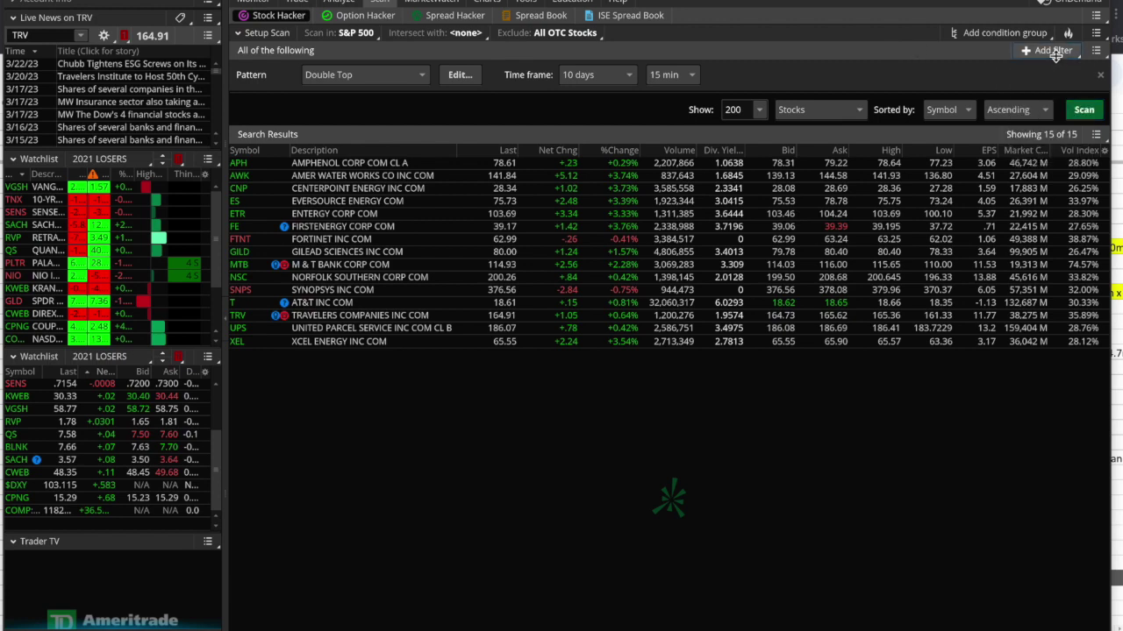
left_click(1004, 33)
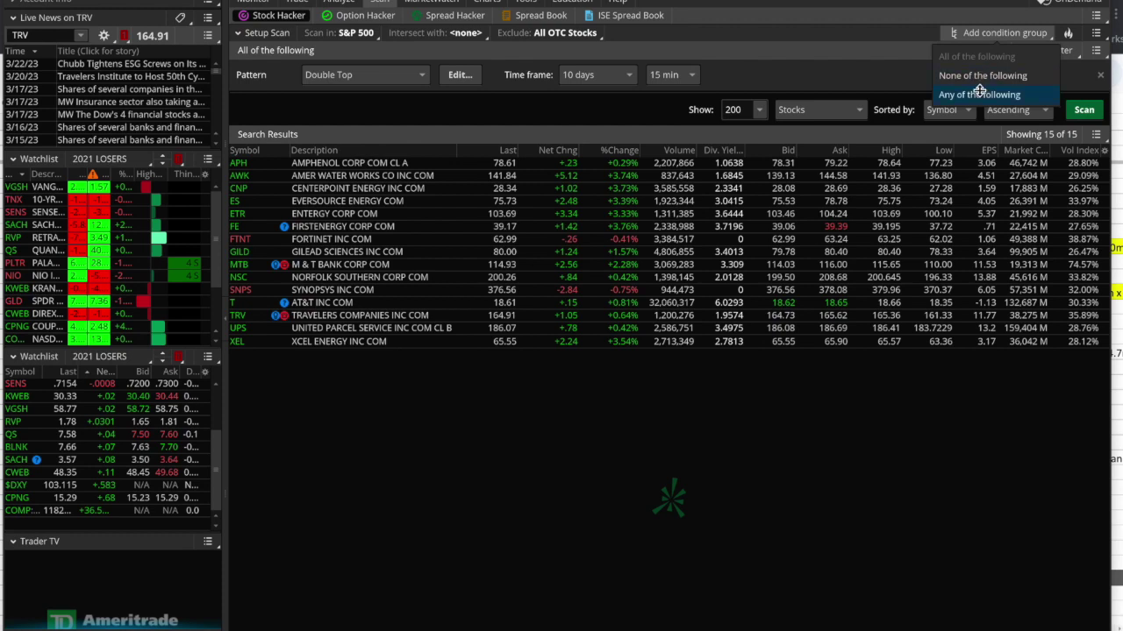
left_click(884, 26)
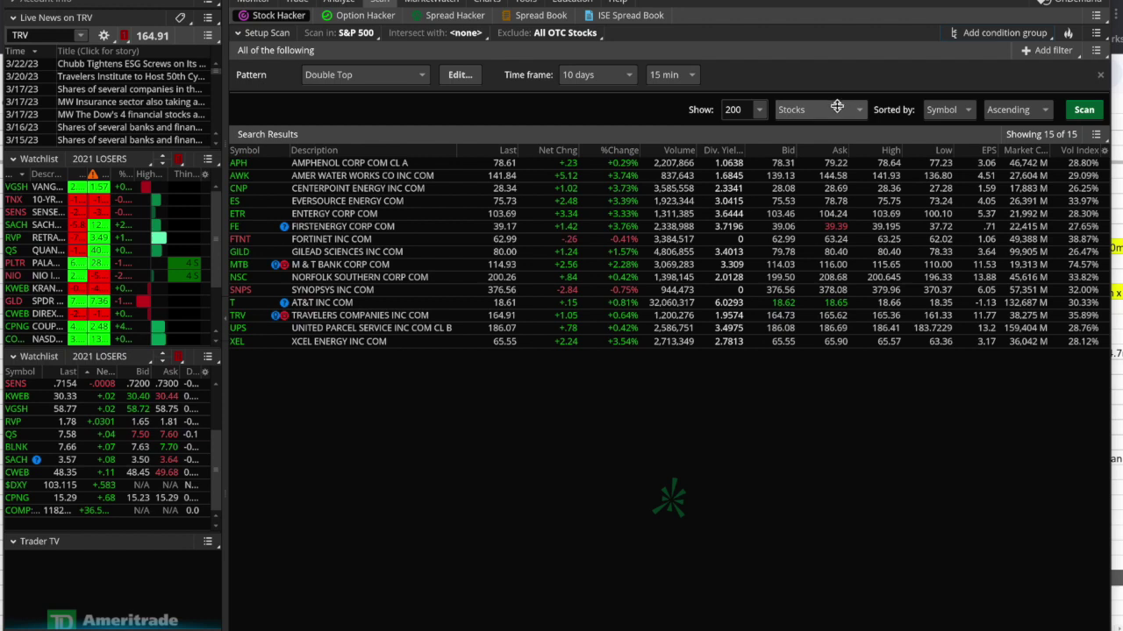
left_click(837, 107)
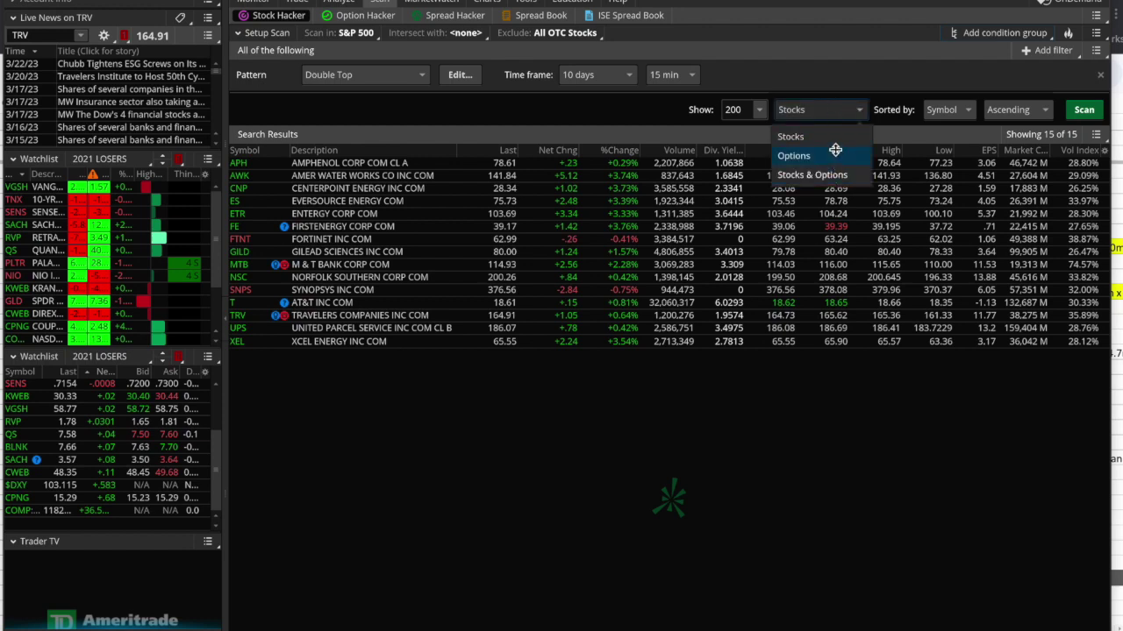
left_click(830, 110)
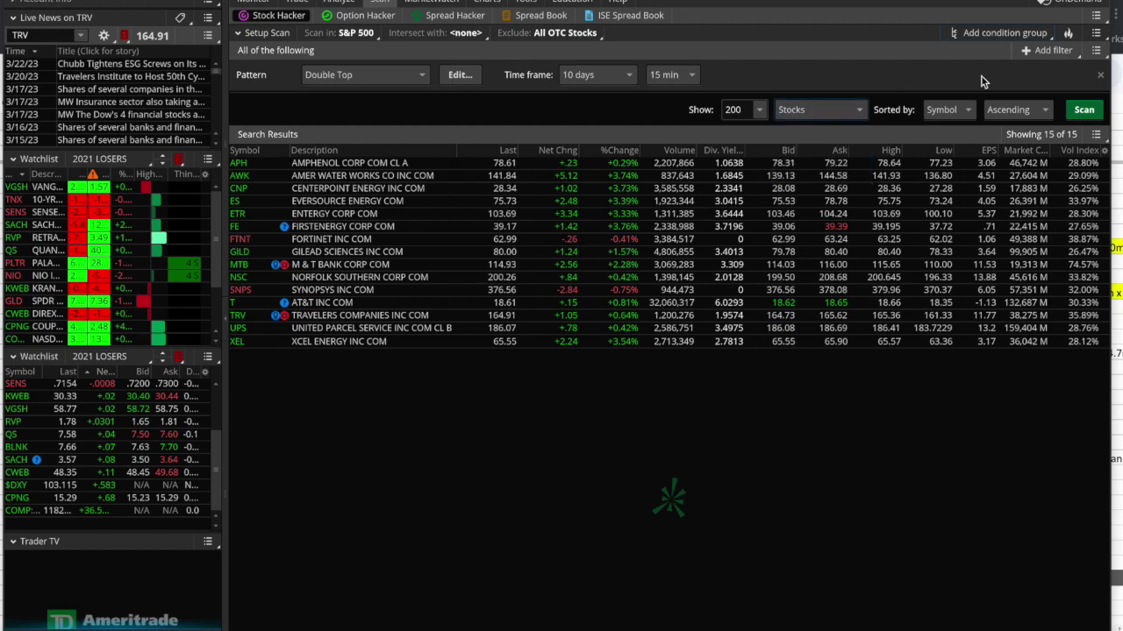
left_click(1063, 50)
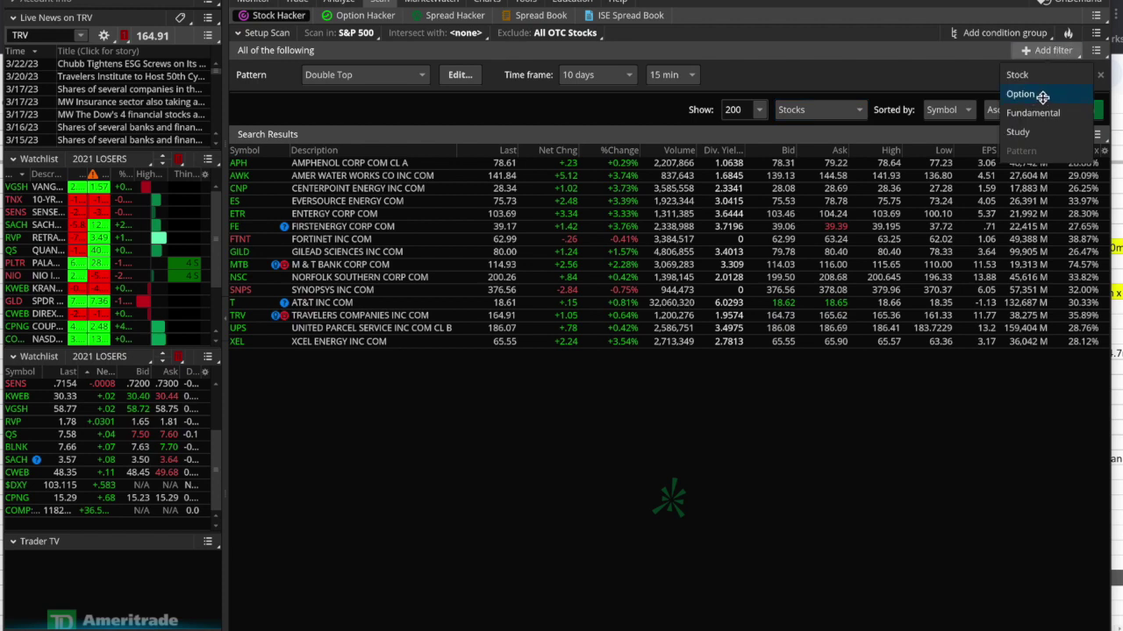
left_click(934, 83)
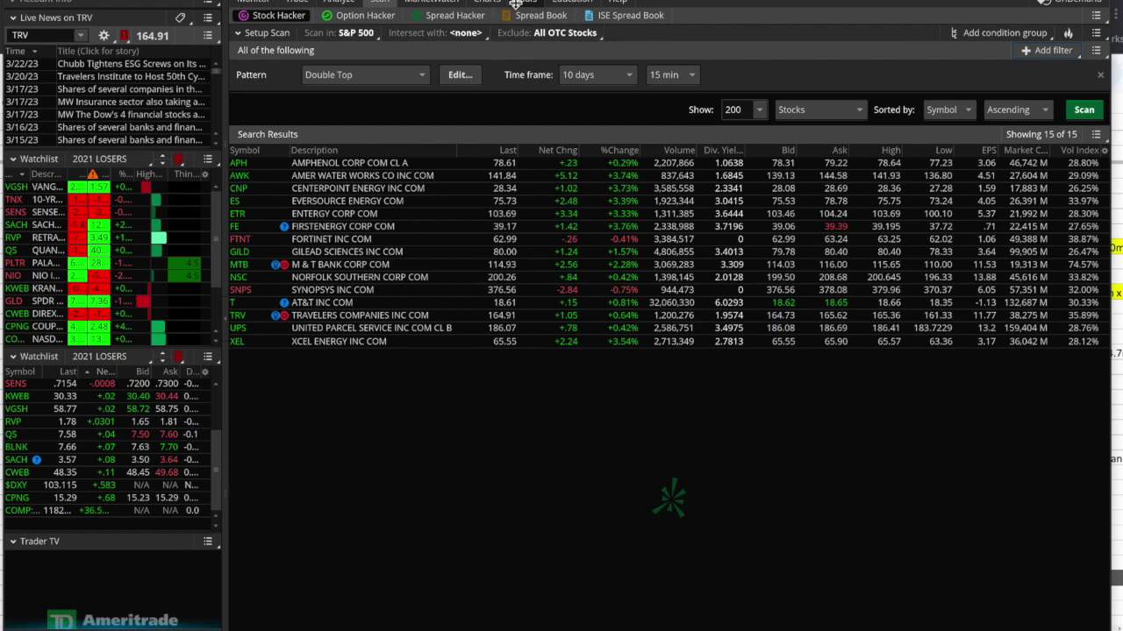
- Look over the scan results options, then view the DayOverYrVol thinkScript code
mouse_move(515, 3)
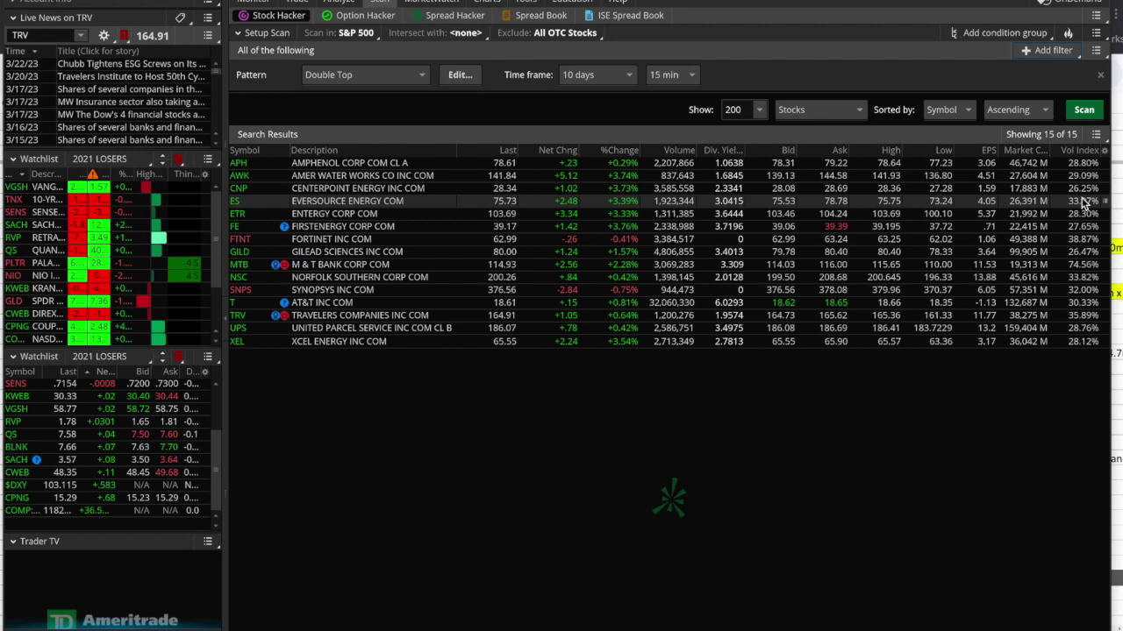
left_click(1097, 136)
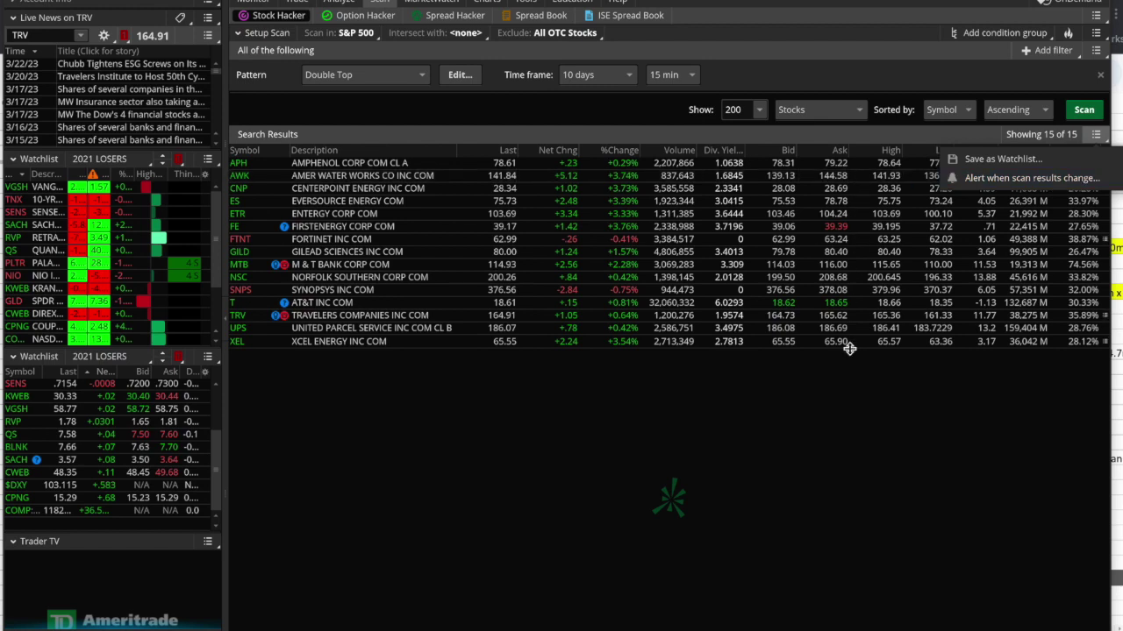
left_click(835, 399)
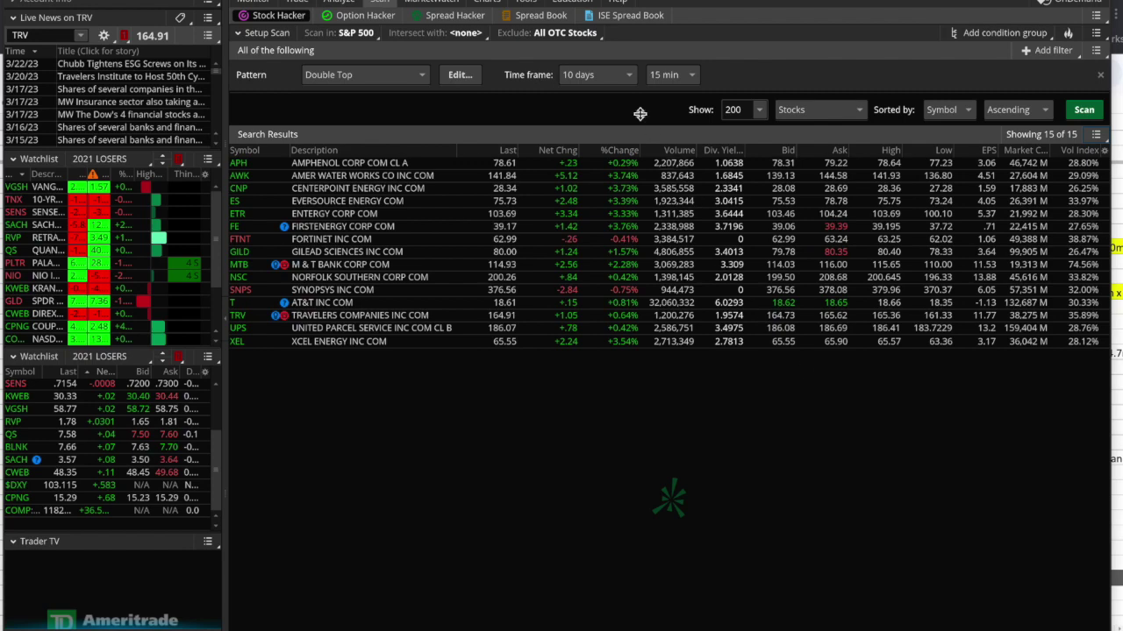
left_click(532, 3)
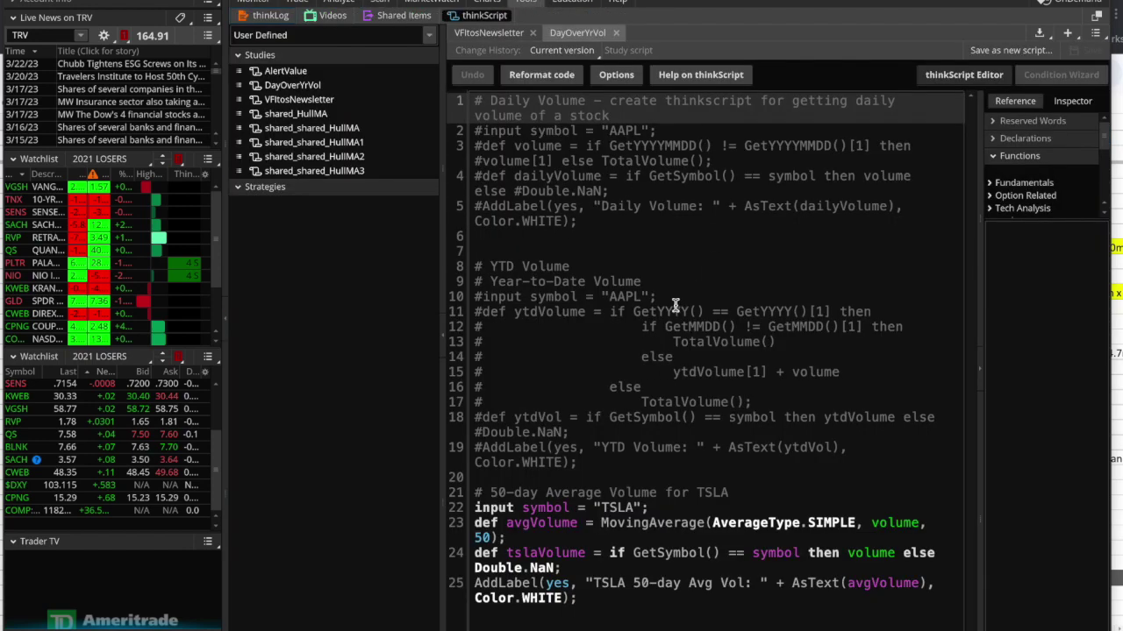
- Show the TRV 5-day, 15-minute chart with its TSLA 50-day Avg Vol label reading 29051.88
left_click(488, 2)
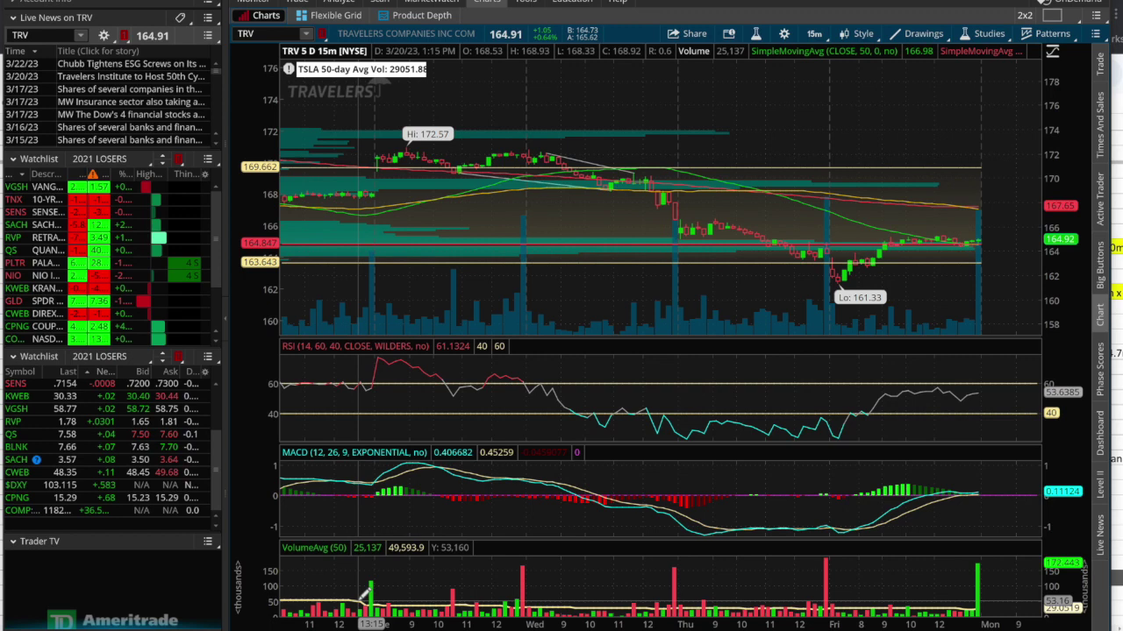
- Change the TRV chart to 6 M : 1D, then return to the DayOverYrVol script
left_click(811, 33)
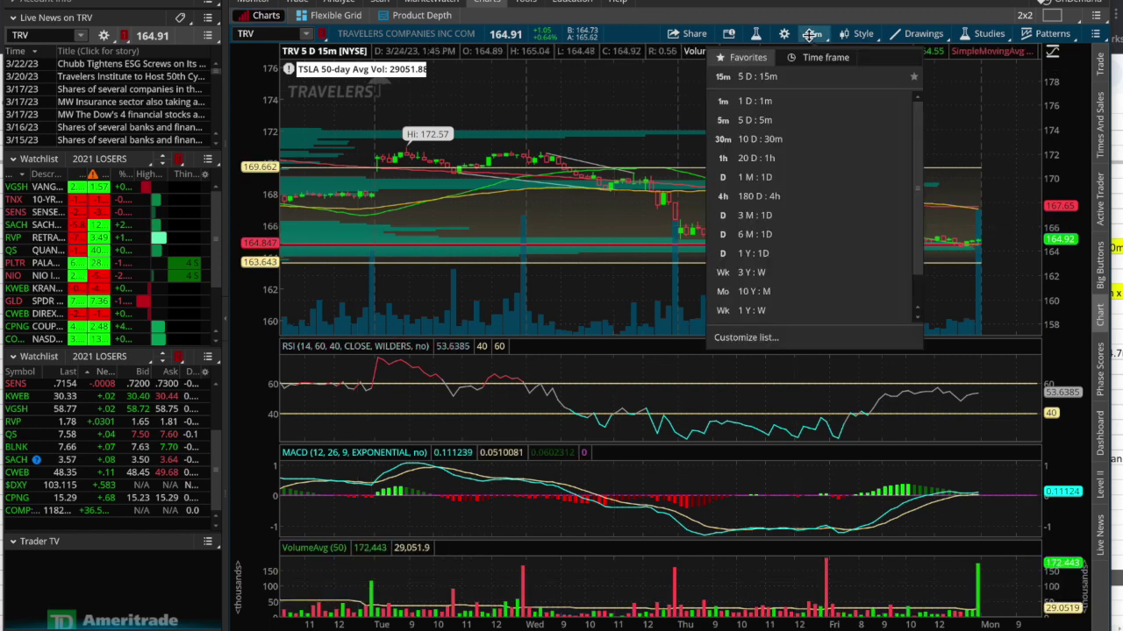
left_click(783, 235)
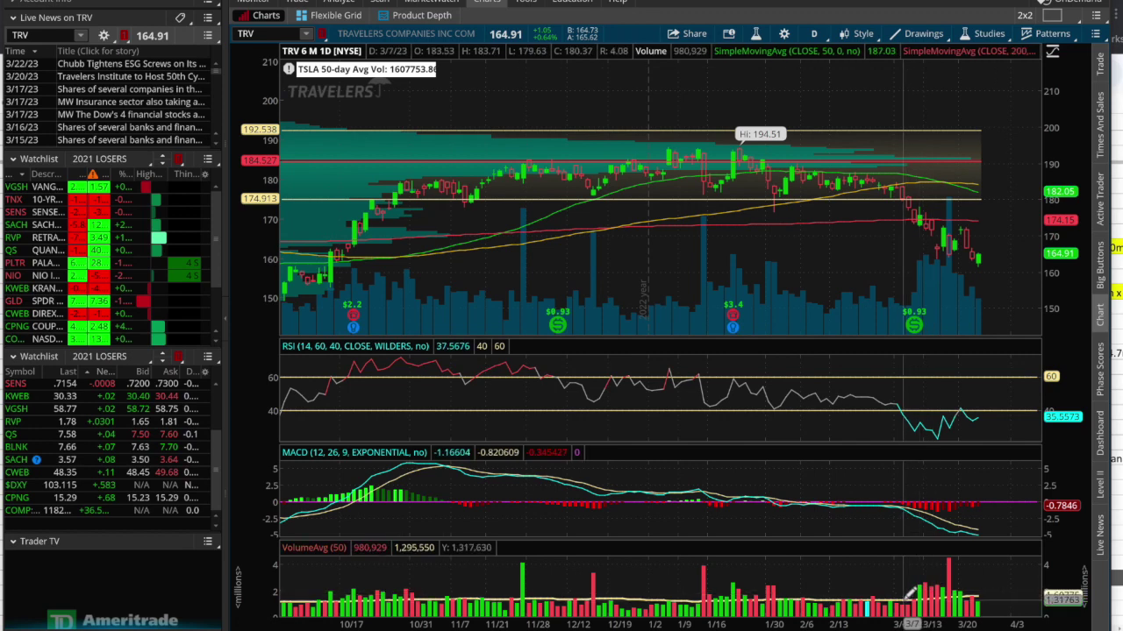
left_click(524, 3)
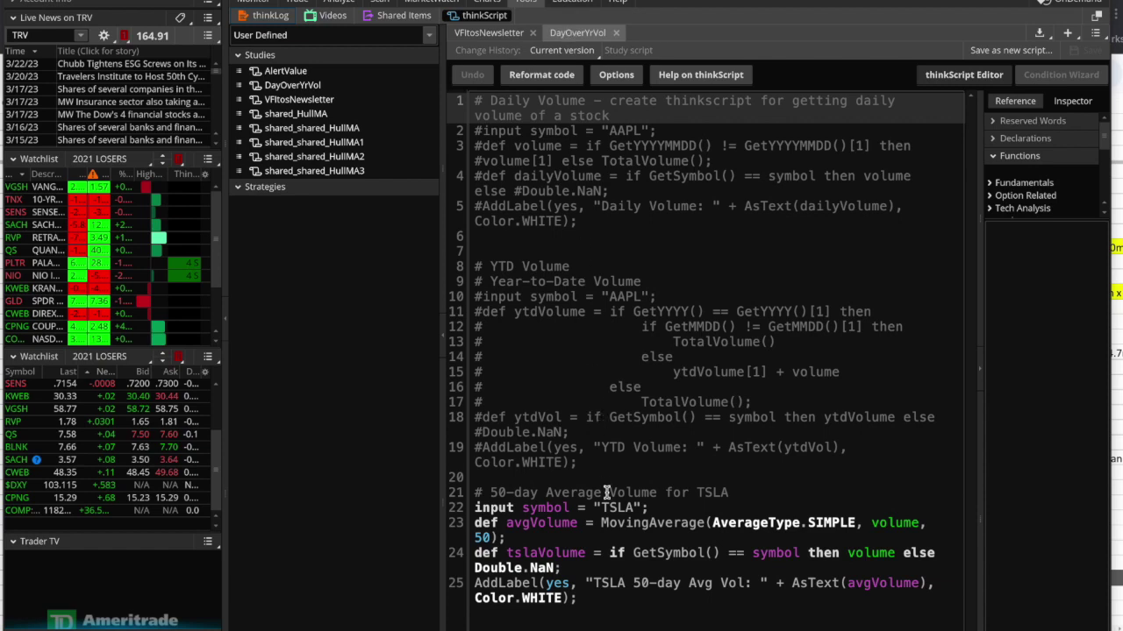
- Highlight avgVolume in the code, pick the VFitosNewsletter study, then return to the Double Top scan results
double_click(572, 522)
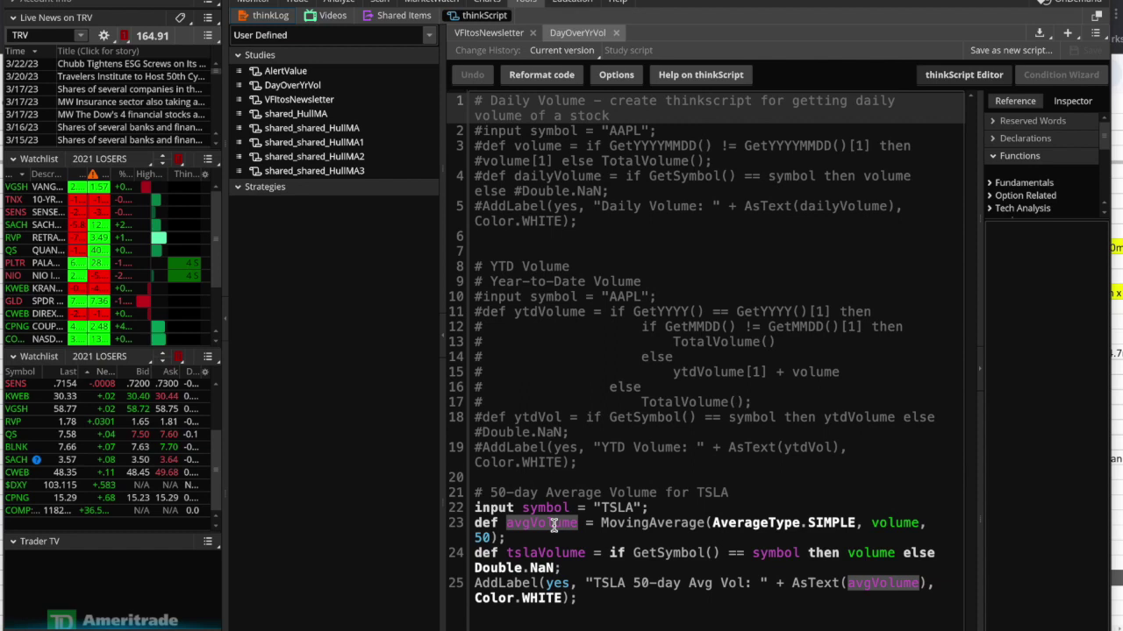
left_click(554, 525)
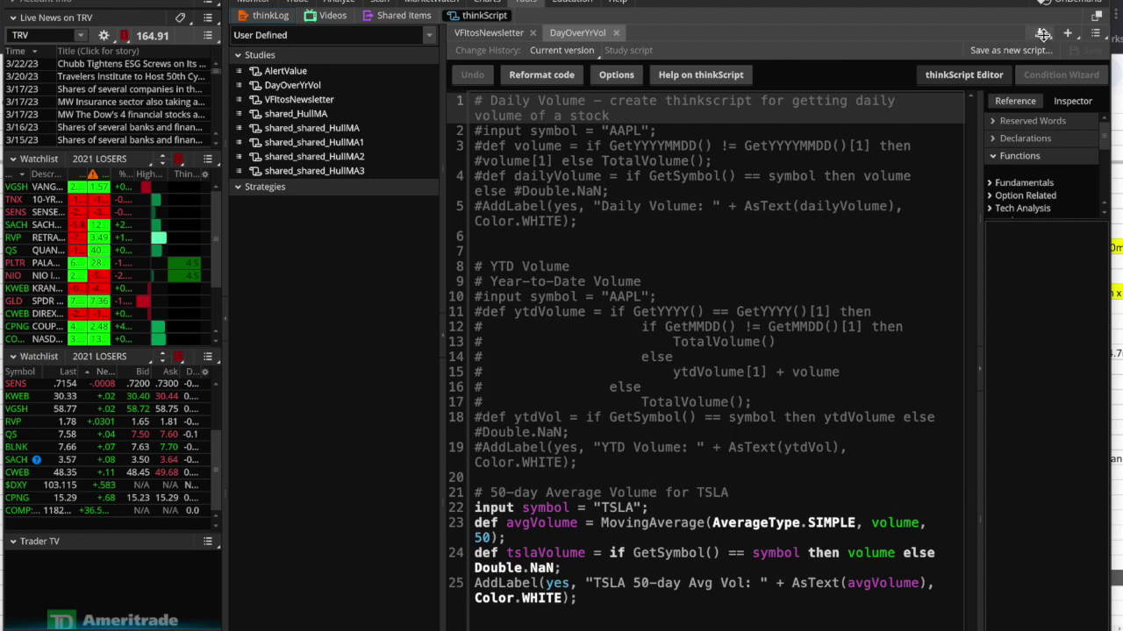
left_click(1043, 35)
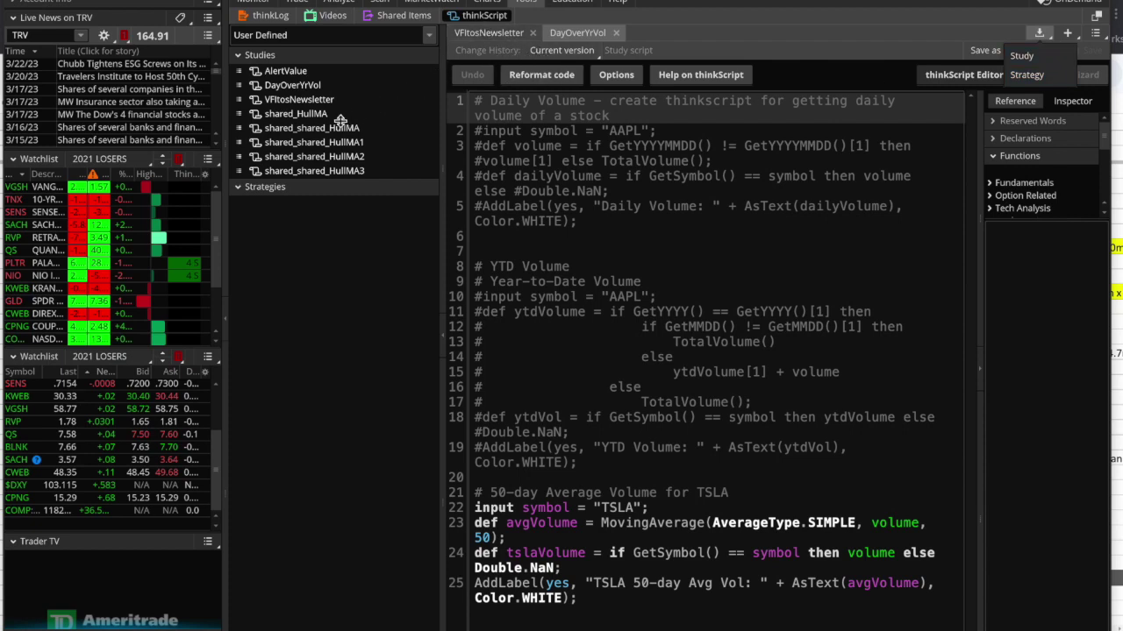
left_click(314, 100)
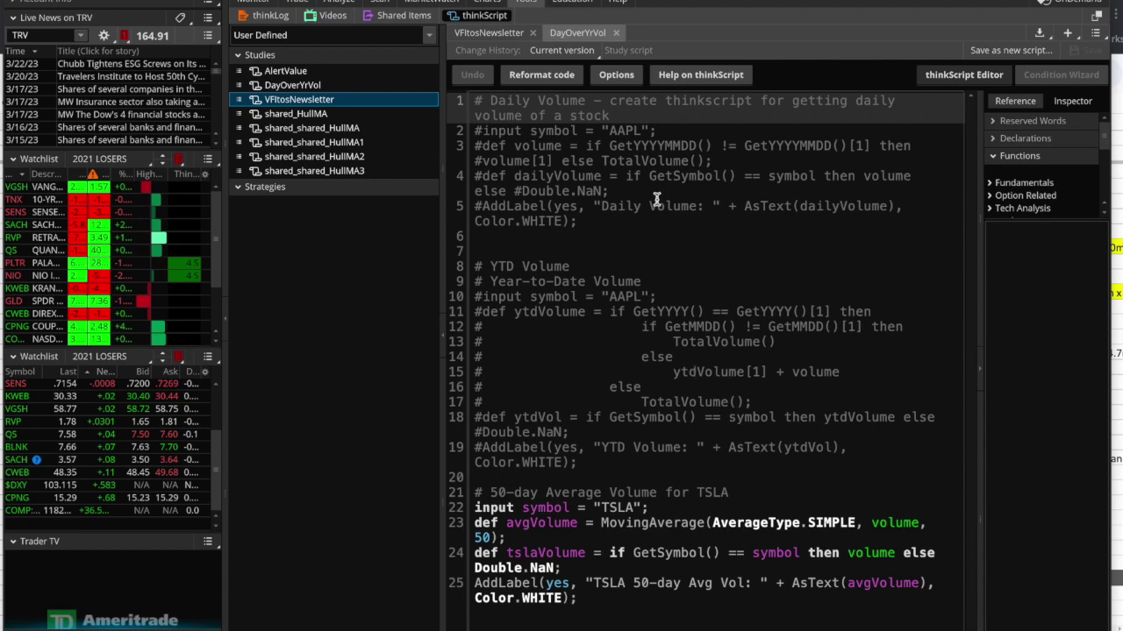
left_click(384, 4)
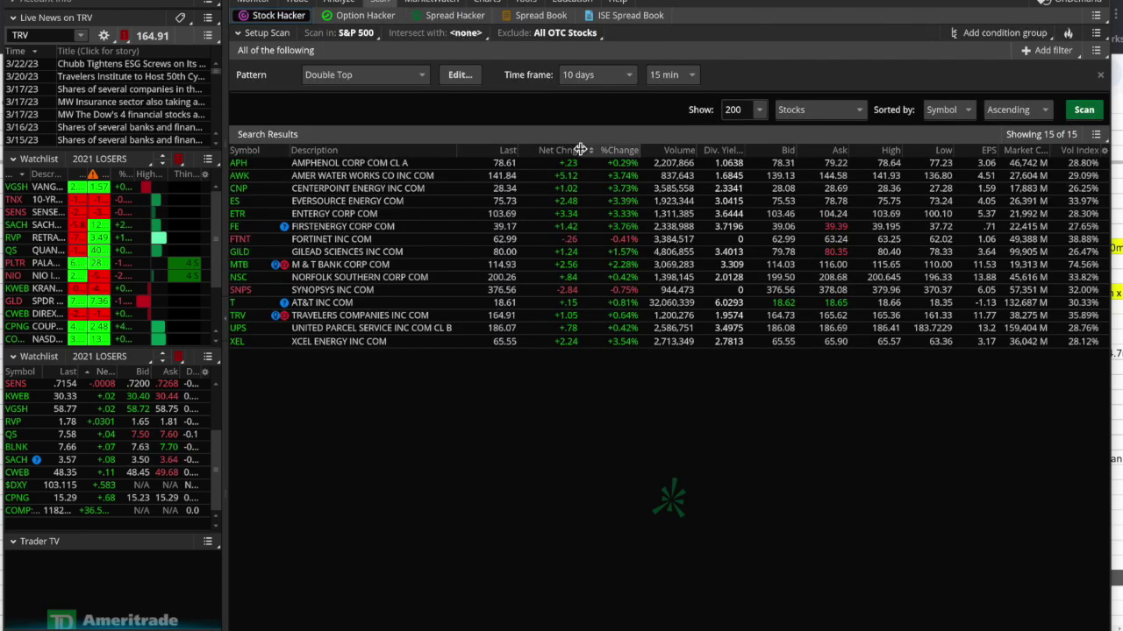